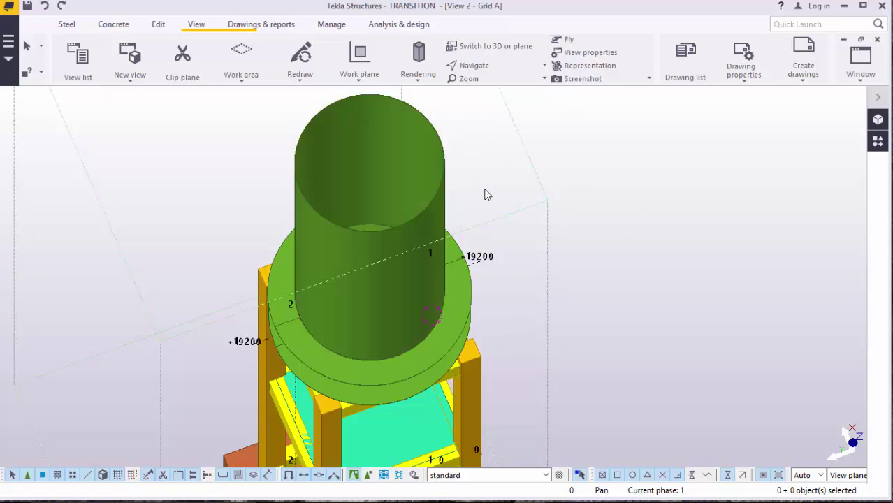
Examine the two ring plates around the cylindrical shell from the side and from above
click(489, 70)
click(505, 110)
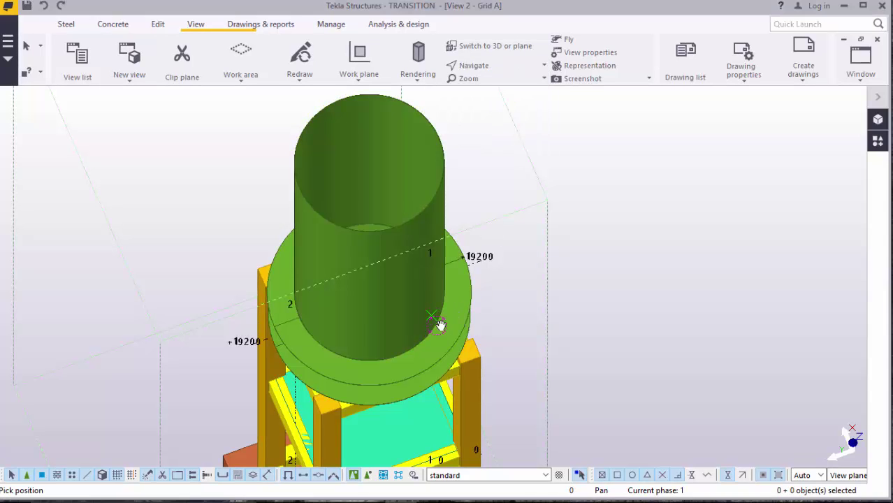
ctrl+middle_drag(440, 325, 360, 180)
scroll(391, 362, up, 5)
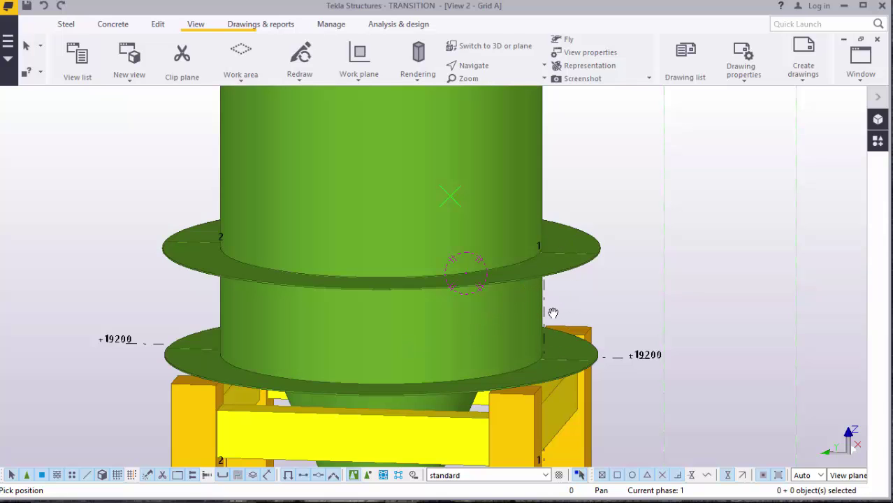
ctrl+middle_drag(555, 334, 437, 309)
scroll(417, 299, up, 3)
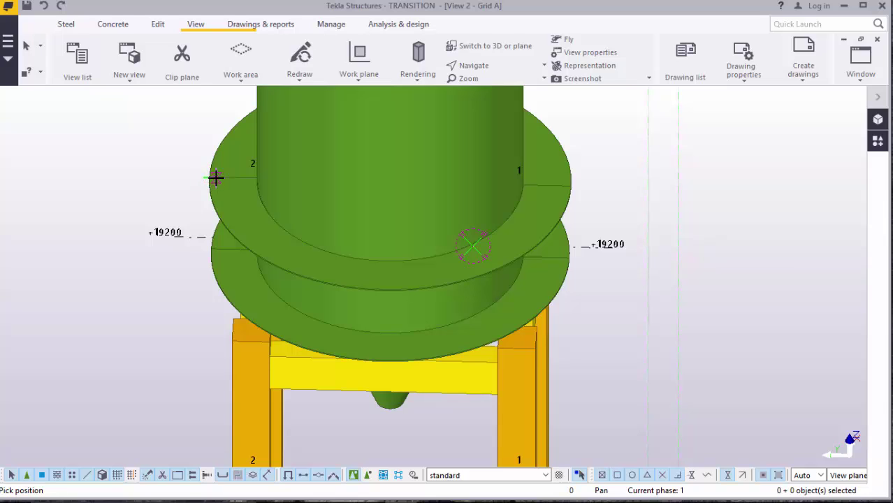
right_click(593, 123)
click(630, 126)
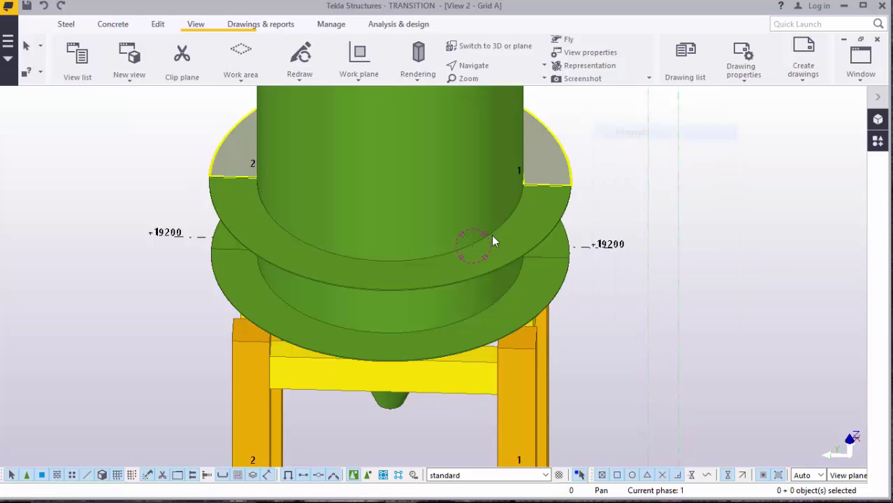
scroll(454, 276, up, 2)
scroll(454, 278, down, 1)
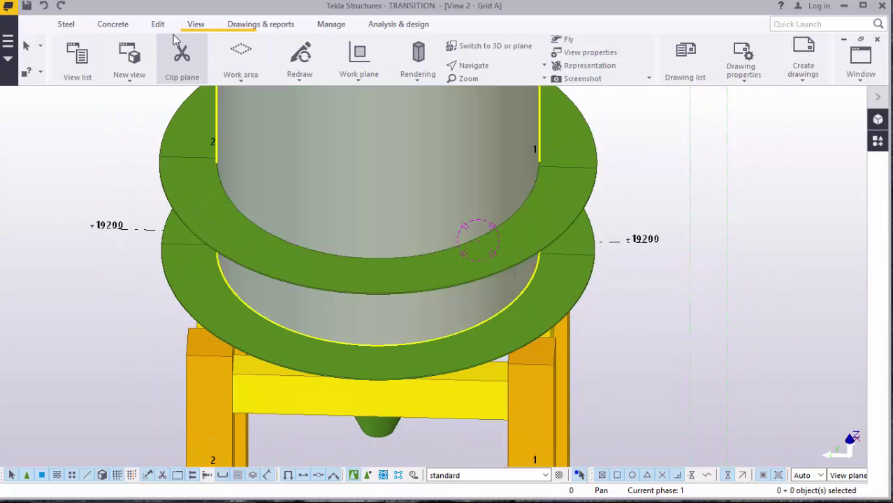
Place a construction point at the inner end of the joint line on the upper ring plate's underside
click(473, 66)
click(495, 91)
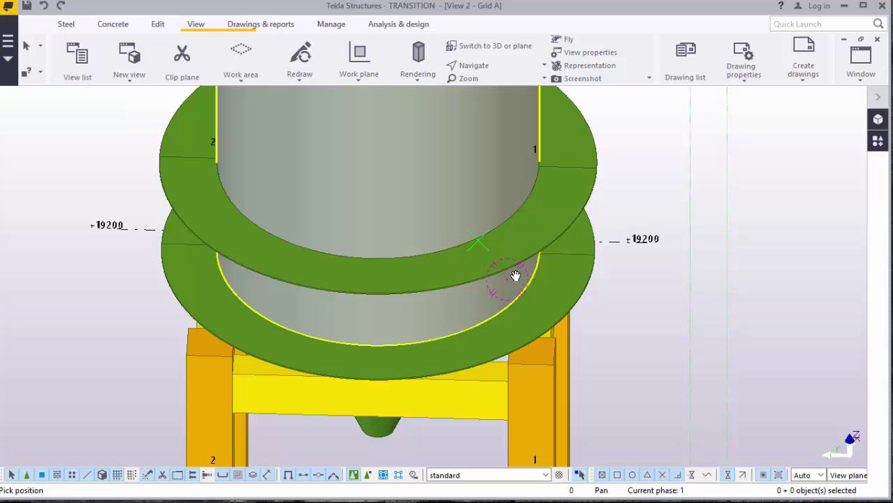
drag(515, 275, 416, 145)
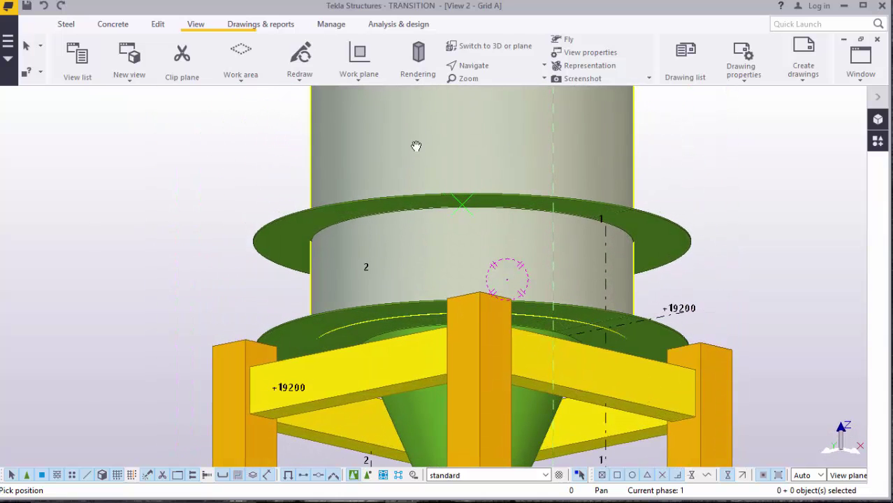
scroll(624, 215, up, 5)
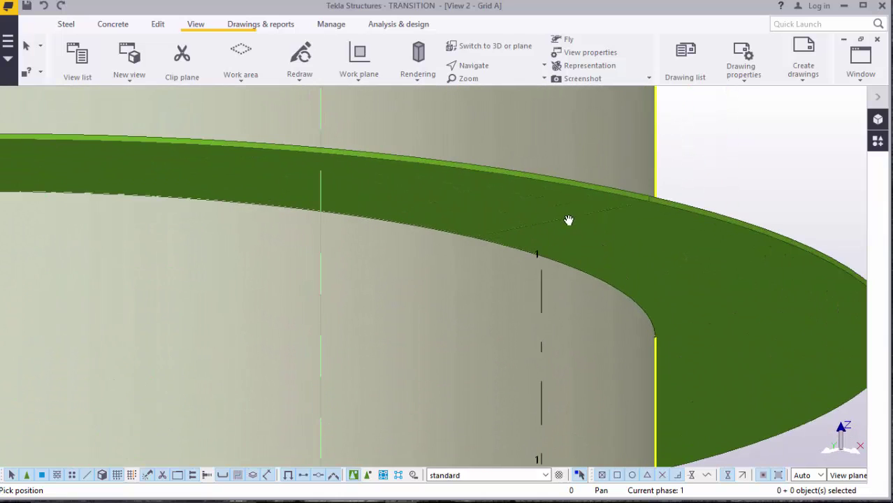
drag(569, 221, 474, 170)
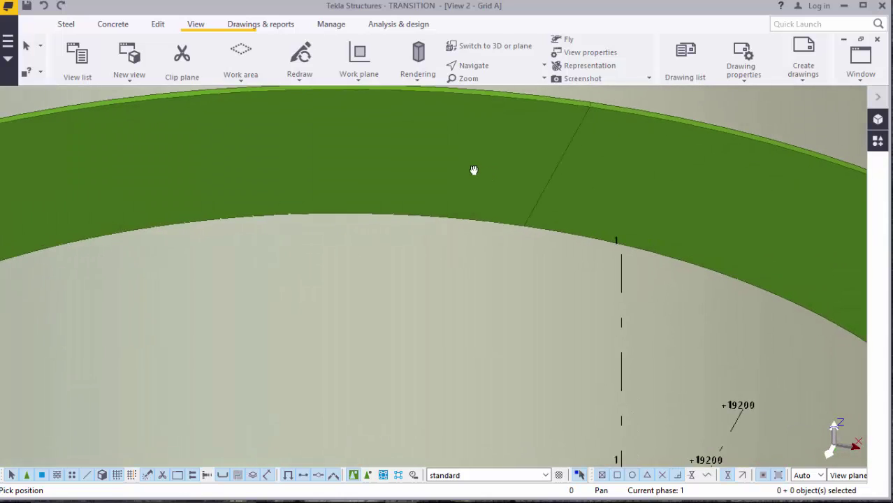
right_click(482, 173)
click(513, 183)
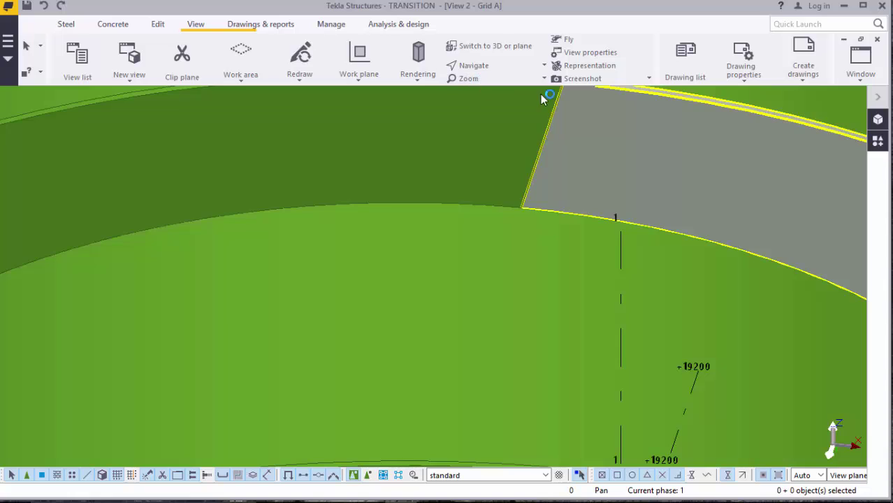
click(486, 57)
click(155, 24)
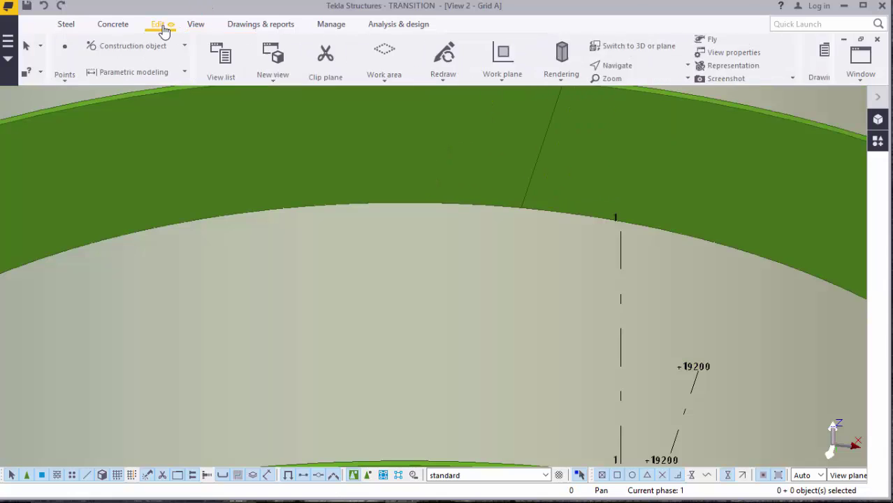
click(736, 77)
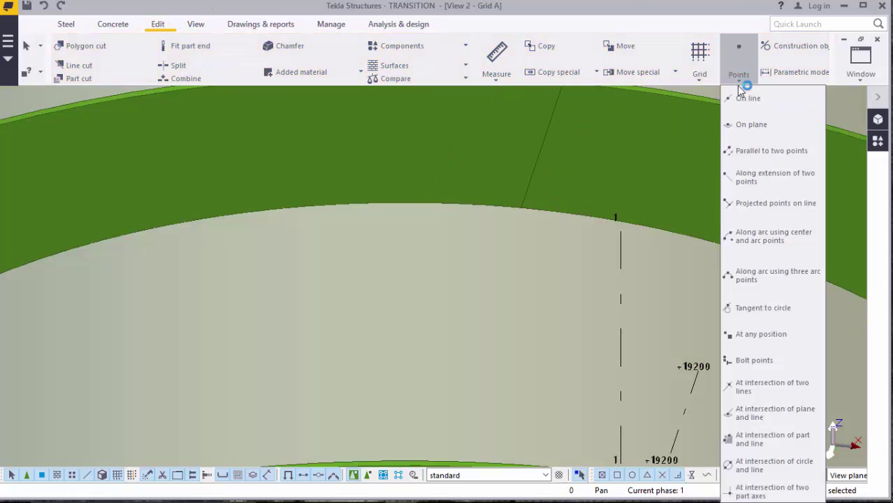
click(762, 334)
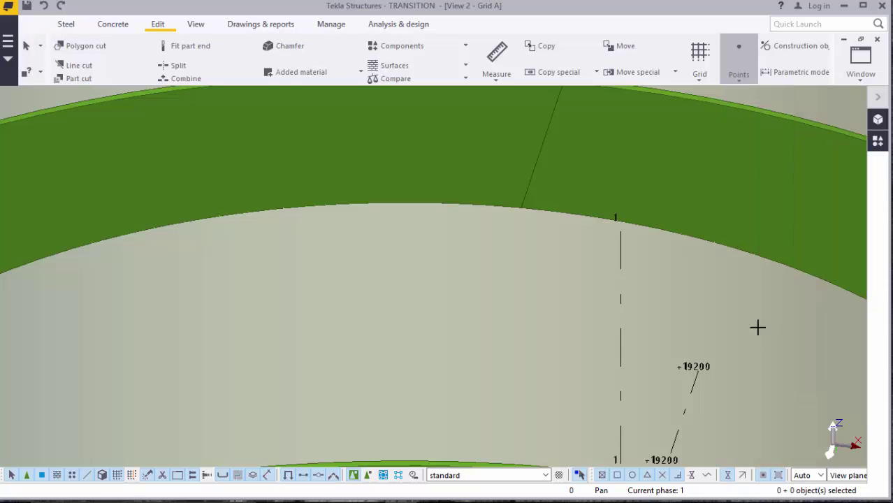
scroll(537, 196, up, 5)
scroll(507, 227, up, 1)
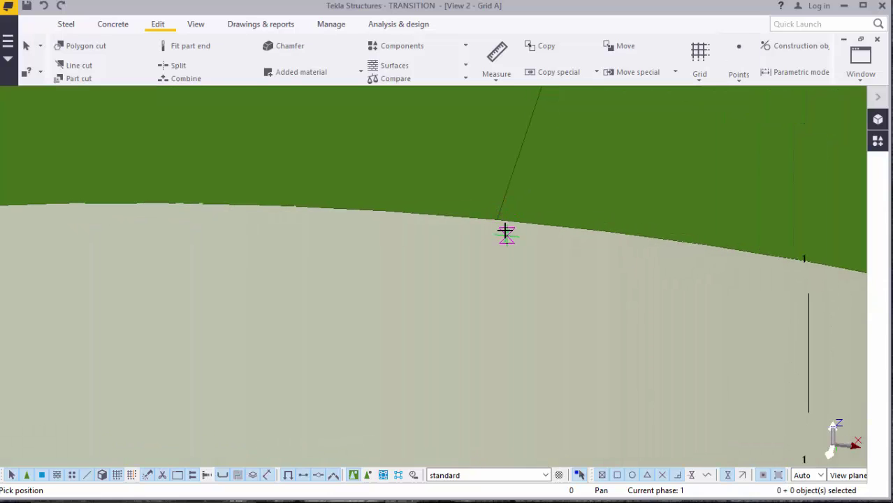
click(498, 222)
Add points at the outer end of the upper ring's joint line and at the lower ring's top outer edge beneath it
scroll(497, 252, down, 5)
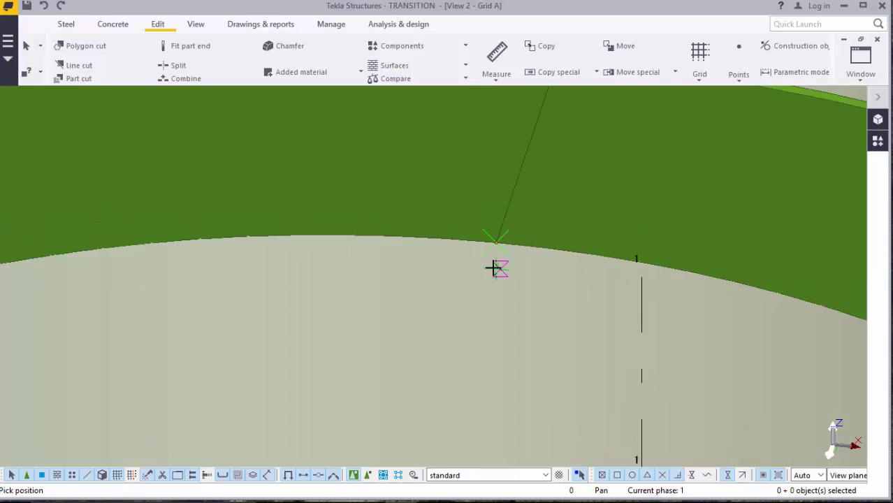
scroll(534, 164, up, 3)
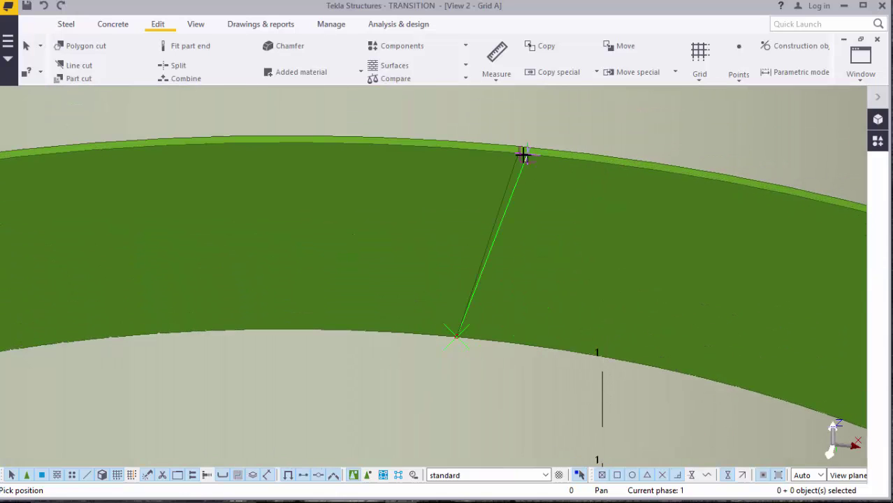
scroll(511, 206, down, 1)
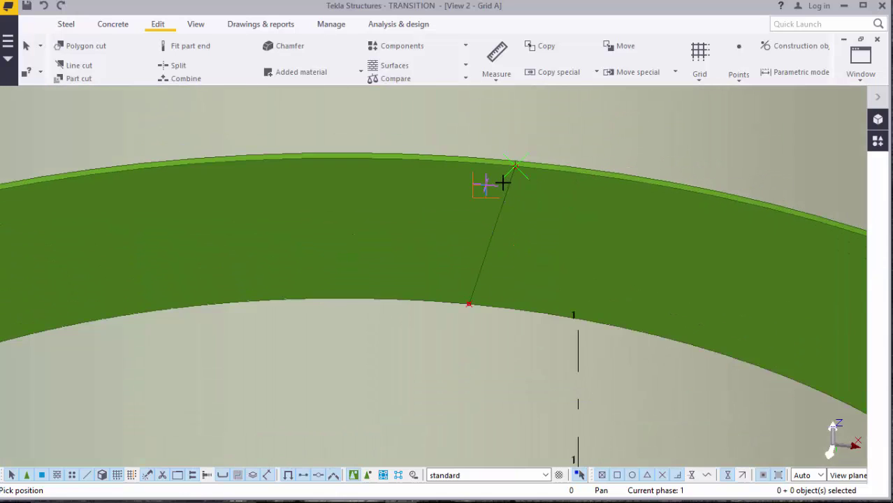
scroll(503, 182, down, 2)
scroll(508, 358, up, 3)
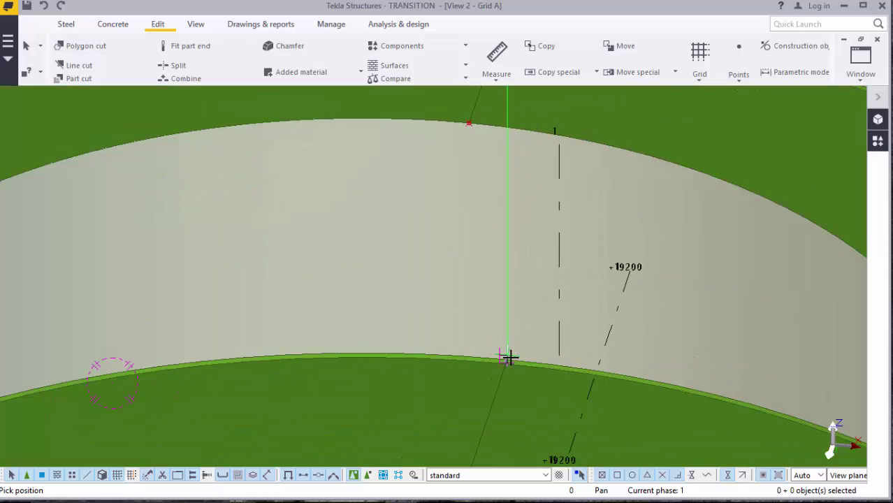
scroll(495, 367, up, 2)
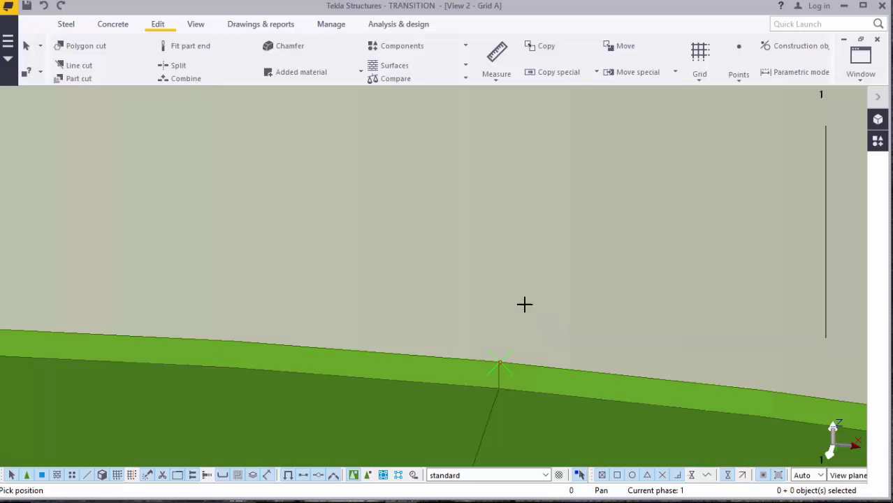
right_click(501, 228)
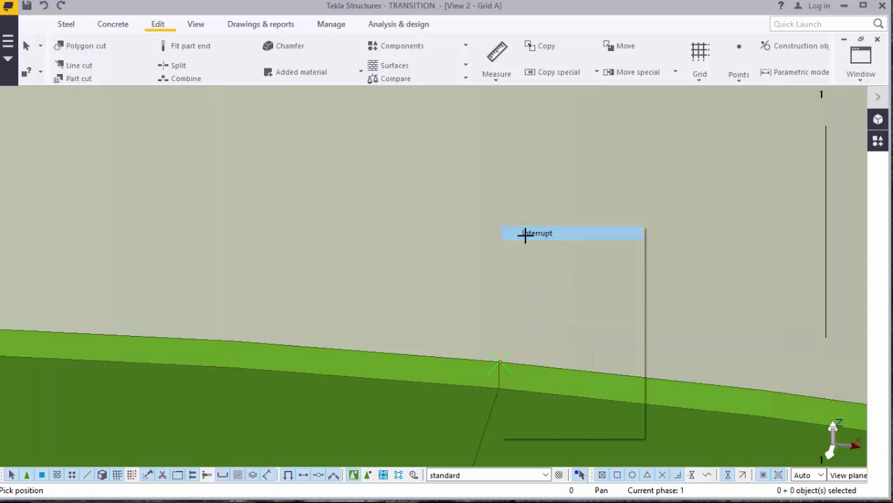
Place a point where the lower ring plate's joint line meets the cylindrical shell
click(197, 26)
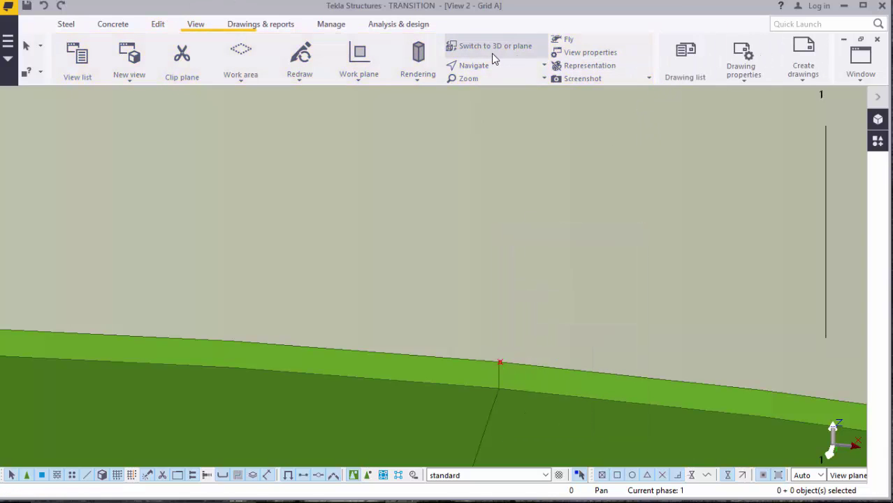
click(491, 65)
click(504, 87)
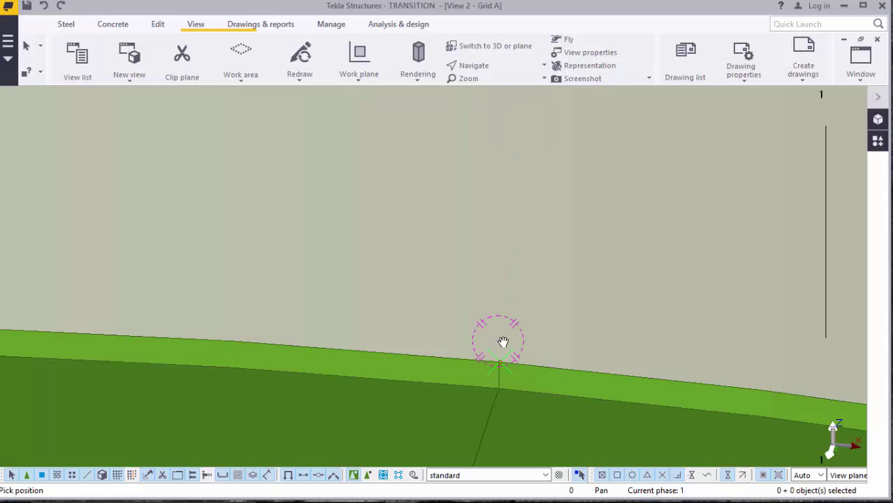
mouse_move(508, 348)
mouse_down()
mouse_move(515, 361)
mouse_move(481, 288)
mouse_move(479, 253)
mouse_move(498, 349)
mouse_up()
scroll(497, 350, up, 8)
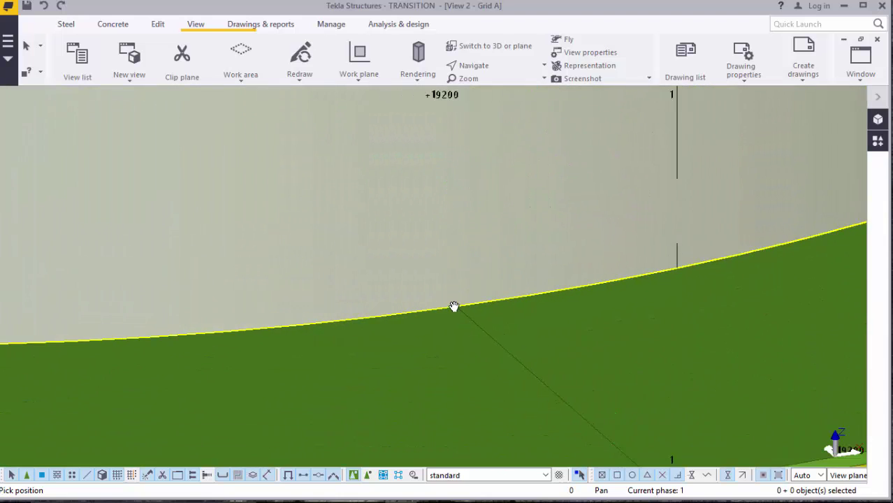
right_click(455, 298)
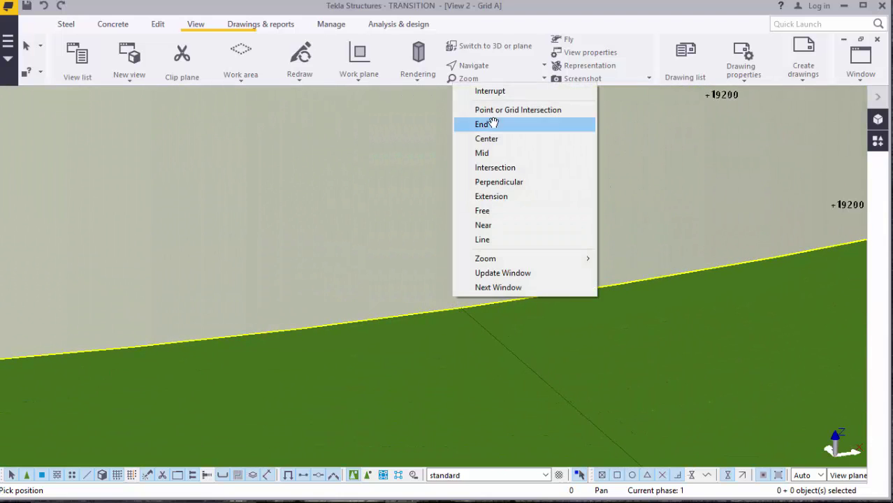
click(489, 89)
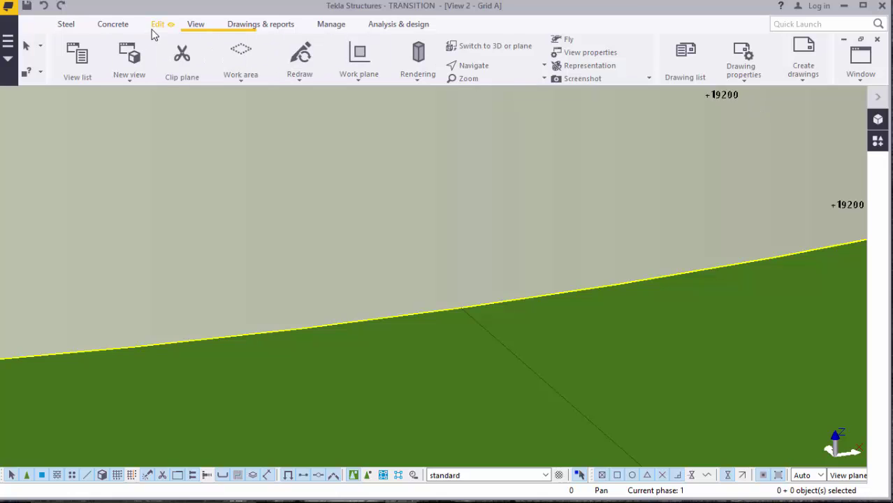
click(166, 33)
click(739, 73)
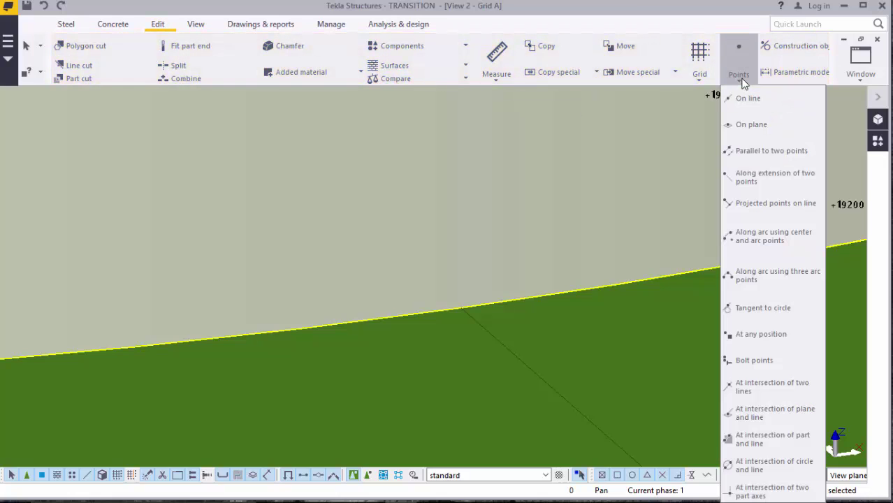
click(761, 335)
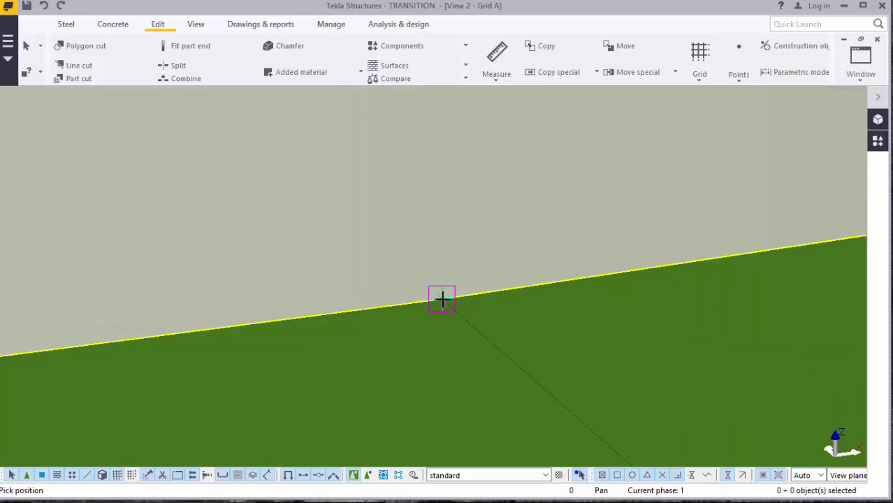
scroll(464, 293, down, 2)
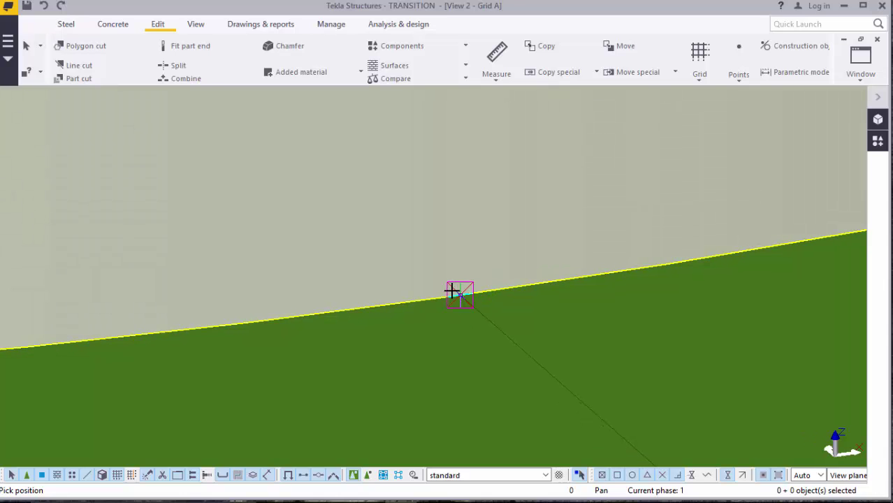
scroll(459, 297, down, 3)
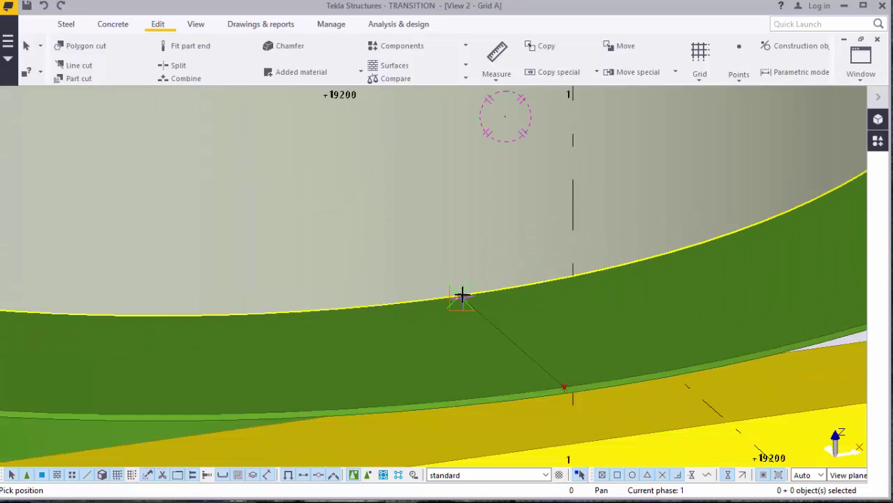
right_click(516, 234)
click(522, 234)
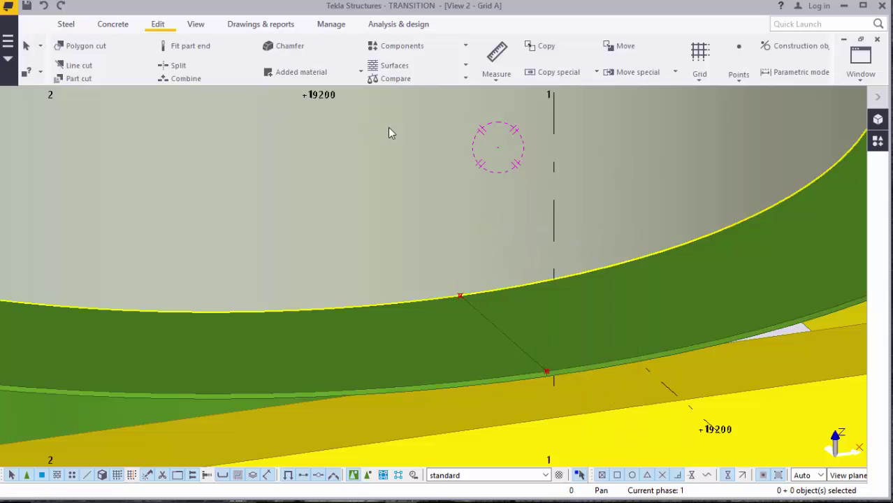
Start a steel plate with its first two corners at the inner and outer points of the lower ring's joint line
click(67, 26)
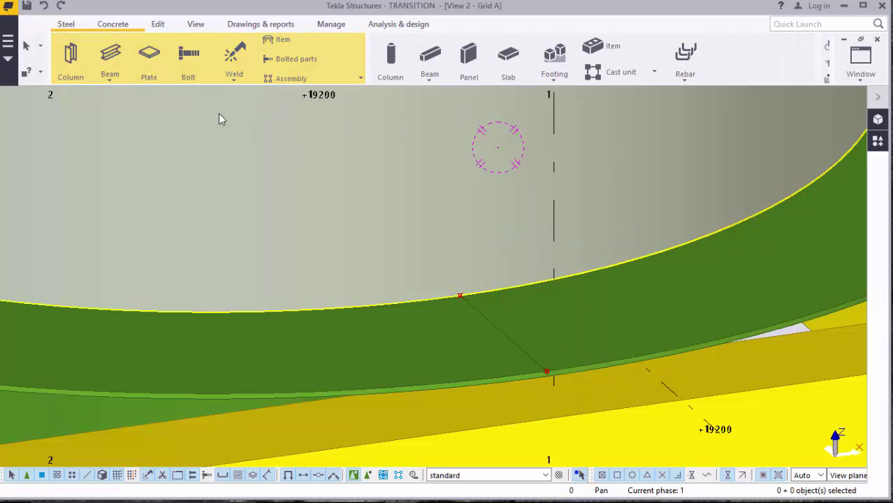
click(161, 76)
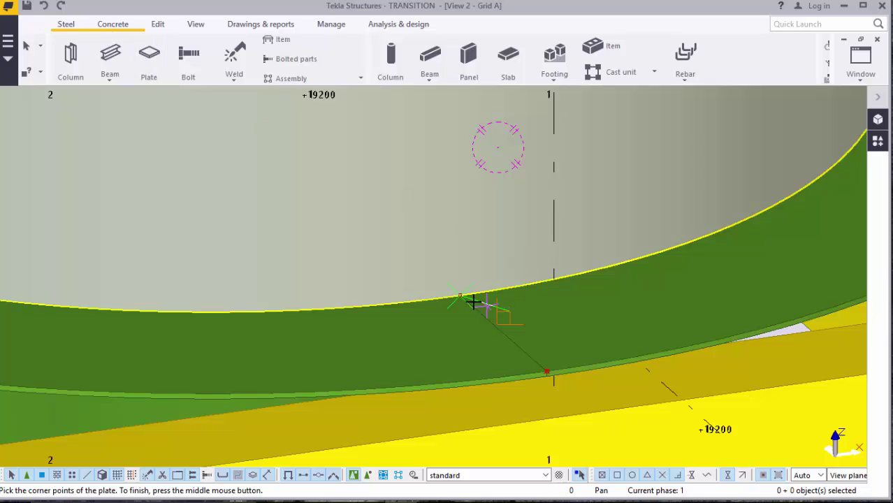
scroll(474, 302, up, 3)
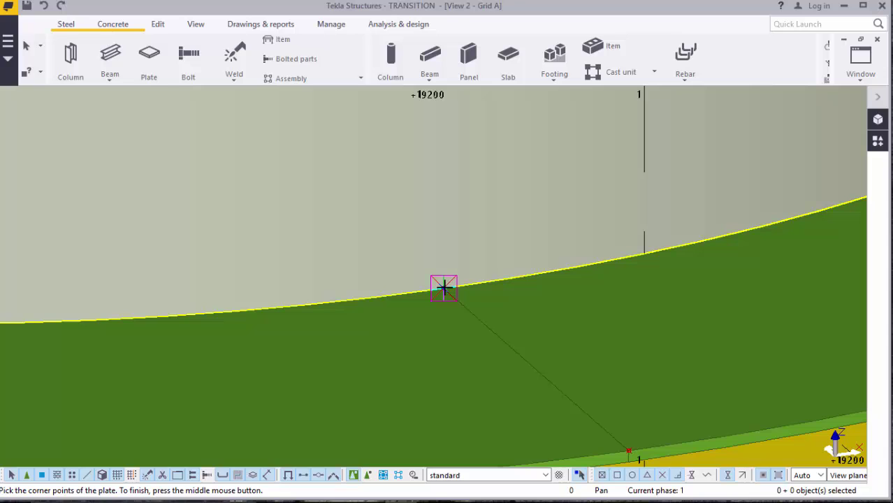
click(444, 288)
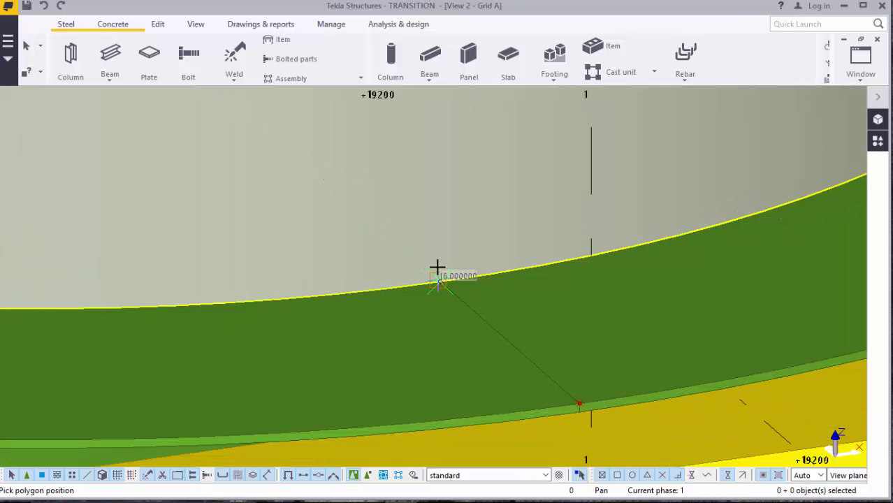
scroll(534, 365, up, 2)
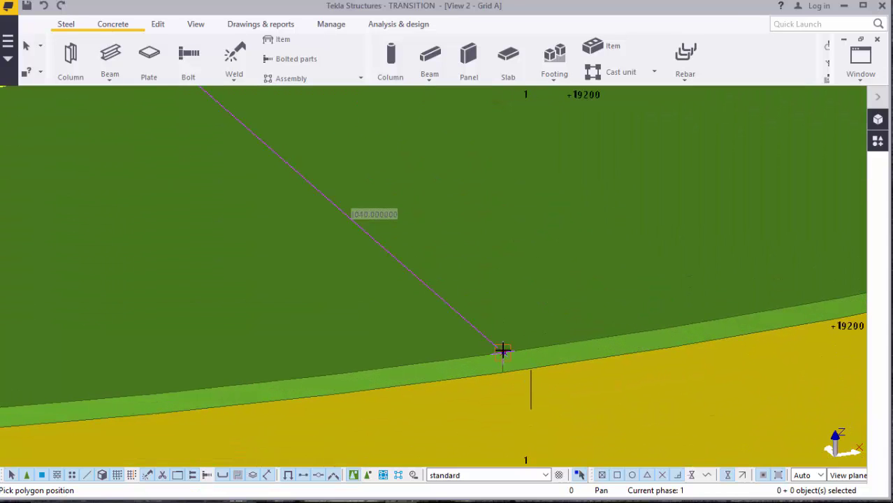
click(502, 350)
Set the plate's third corner at the outer point on the upper ring plate's bottom edge
scroll(470, 366, down, 3)
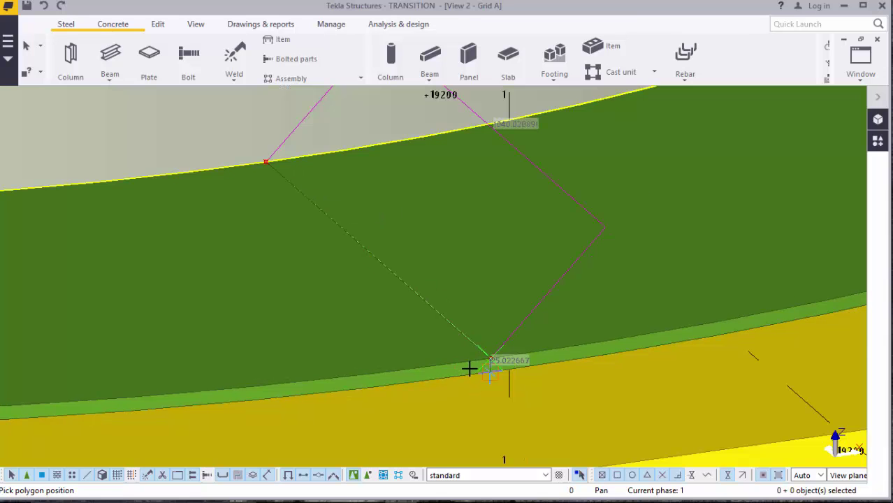
scroll(472, 366, down, 5)
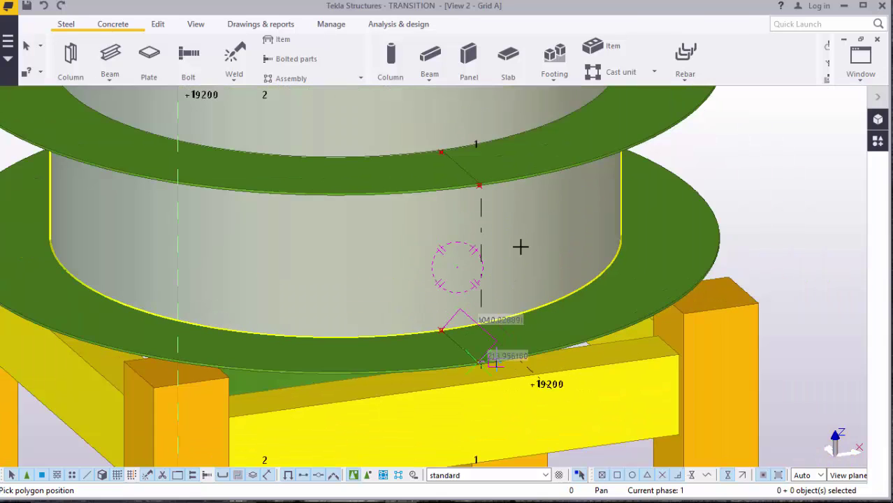
scroll(486, 187, up, 4)
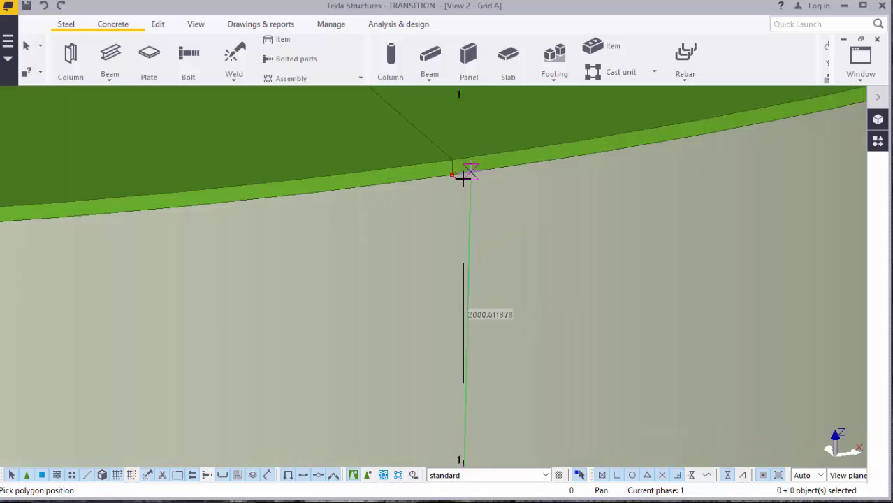
click(453, 178)
Set the plate's fourth corner at the inner joint point on the upper ring's underside, viewing the model from below
scroll(475, 238, down, 3)
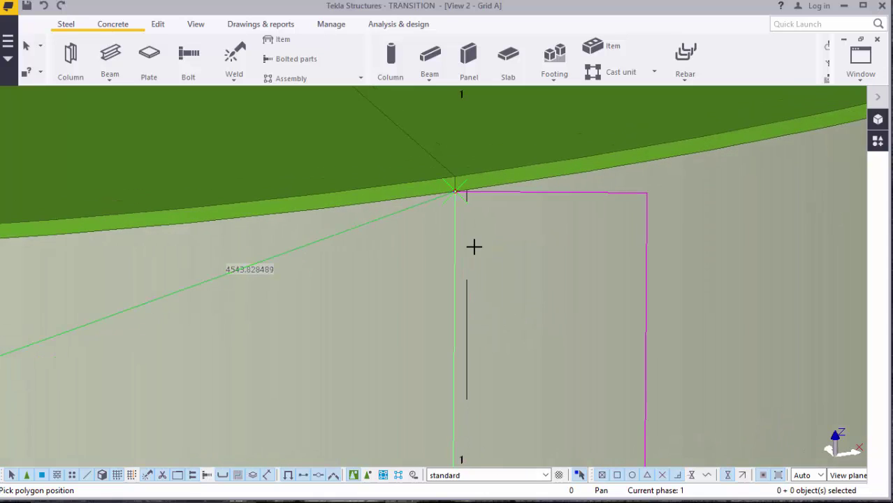
click(198, 25)
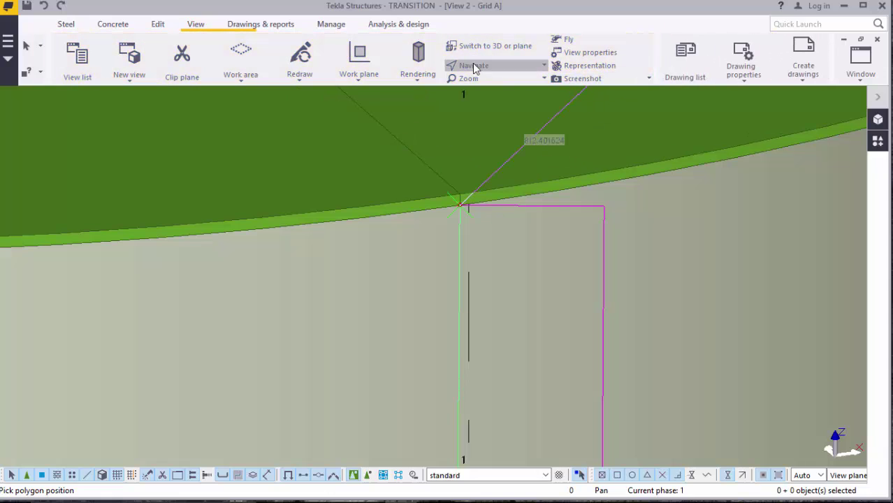
click(475, 65)
click(481, 88)
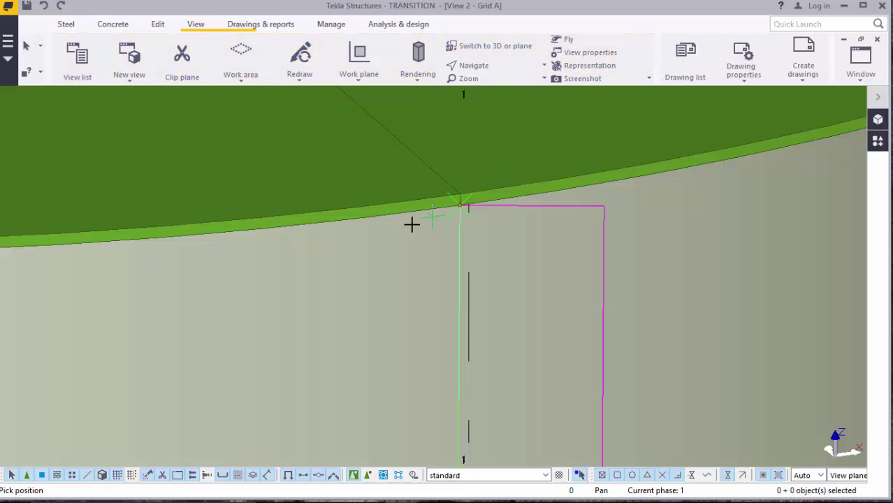
click(475, 66)
click(479, 84)
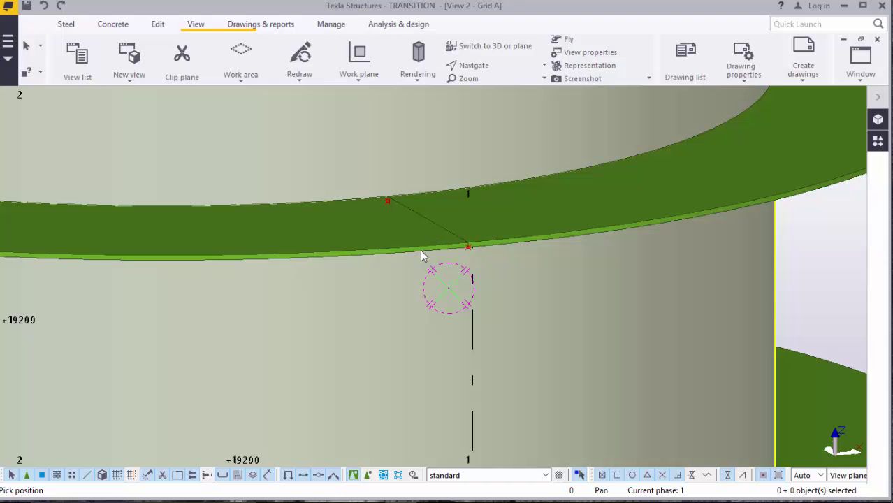
drag(421, 253, 402, 277)
right_click(367, 281)
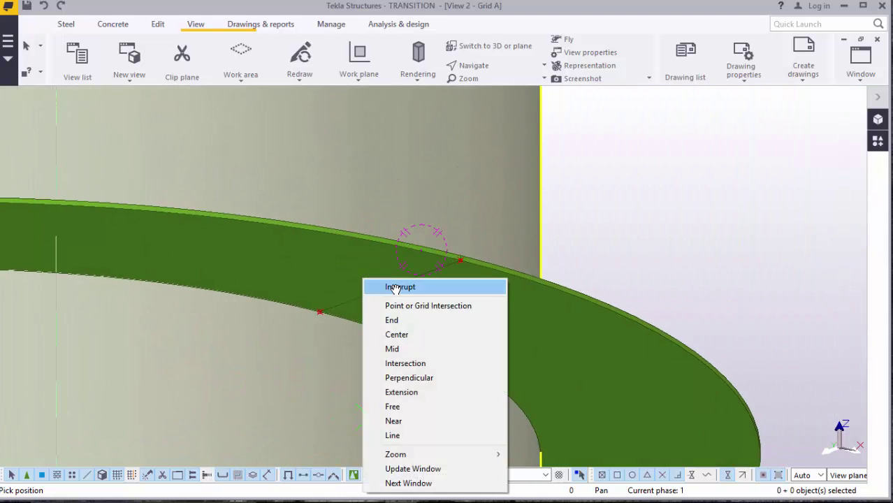
click(385, 287)
scroll(319, 326, up, 5)
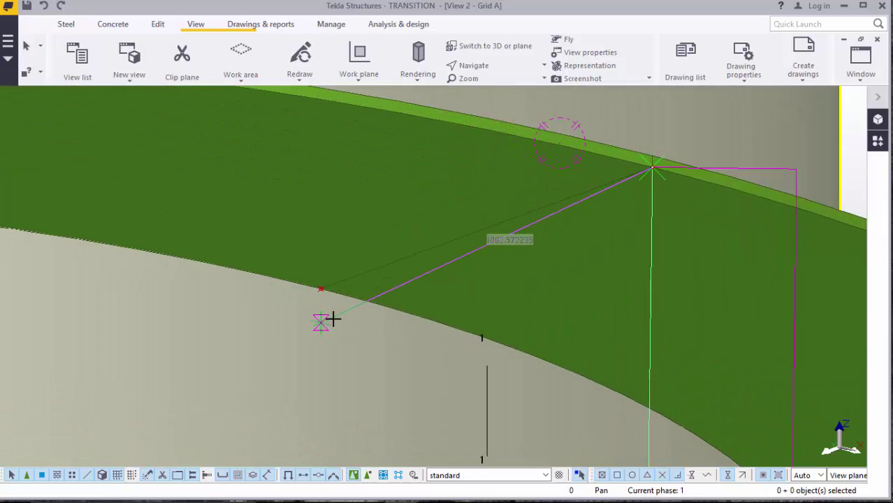
click(320, 286)
Close the plate outline at its starting point where the lower ring meets the shell, and end the plate command
scroll(329, 276, down, 6)
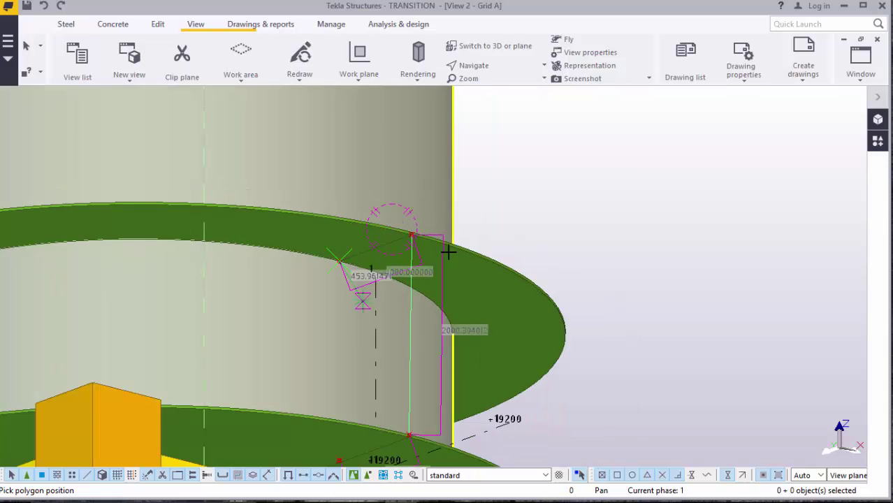
click(487, 66)
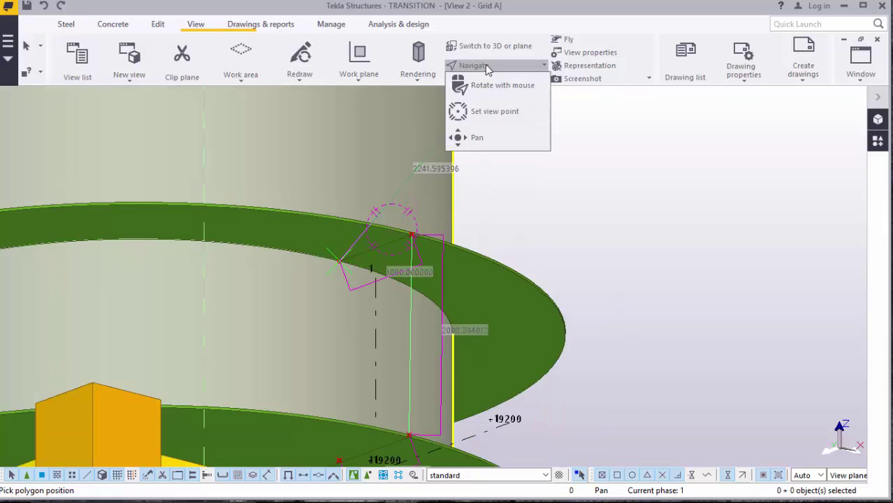
click(495, 87)
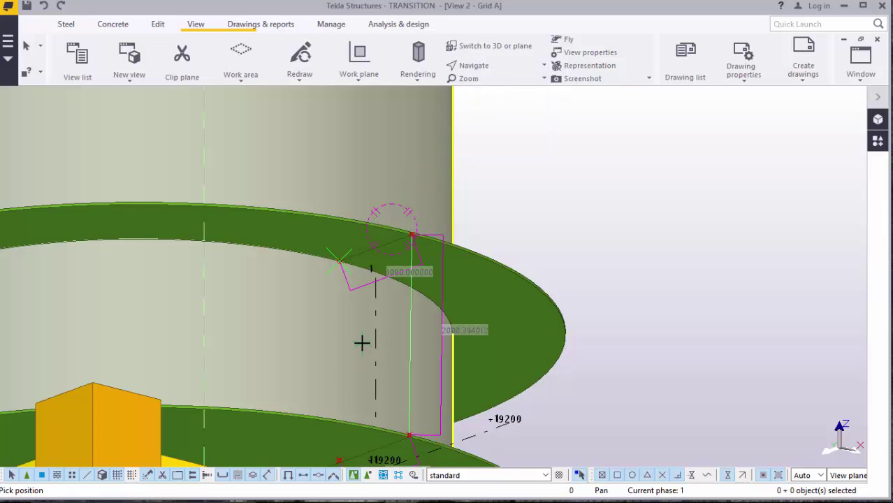
drag(362, 343, 381, 370)
scroll(354, 408, up, 6)
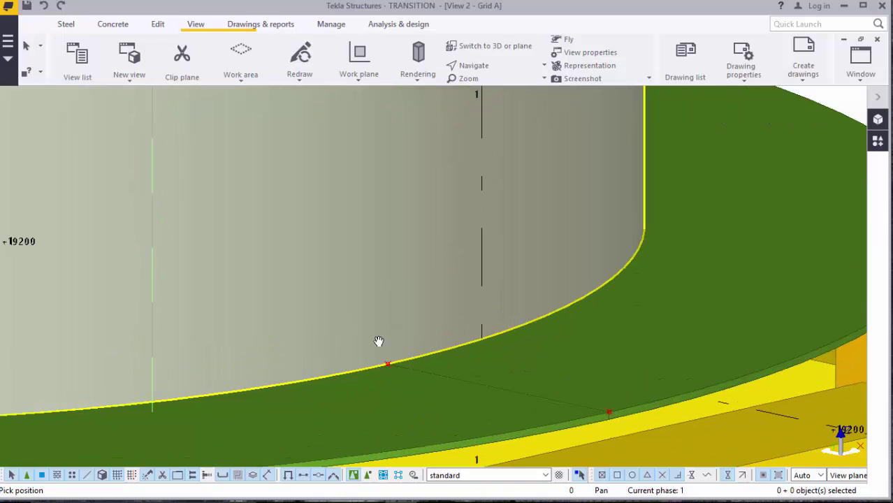
right_click(371, 262)
click(408, 274)
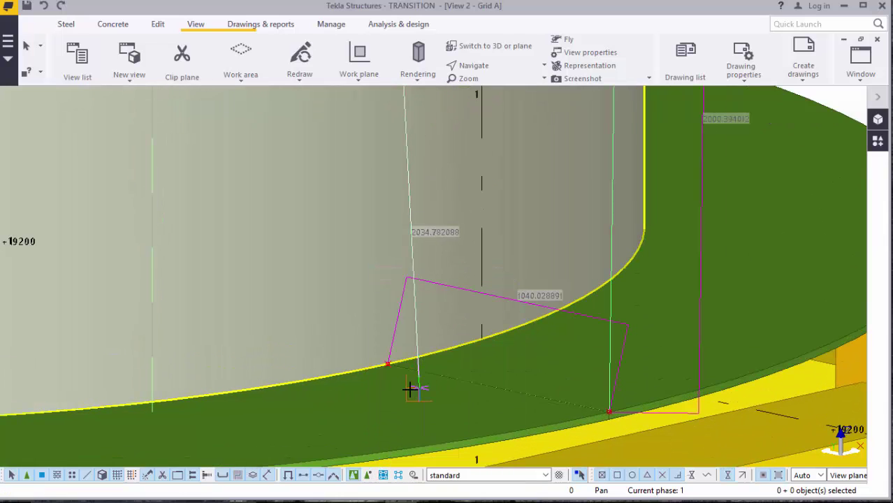
scroll(410, 390, up, 3)
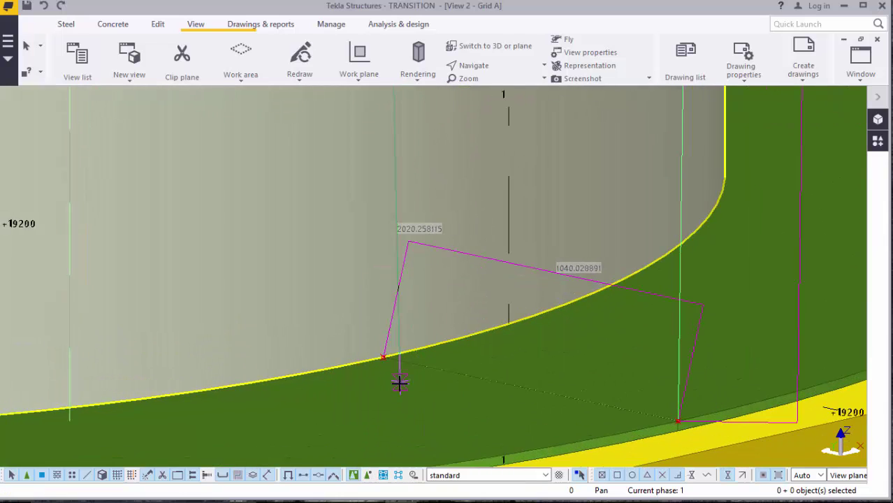
click(379, 350)
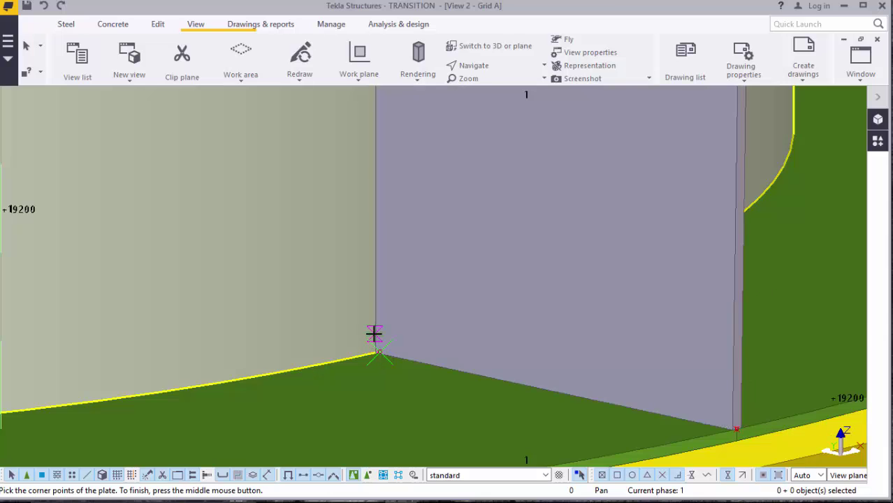
scroll(374, 334, down, 5)
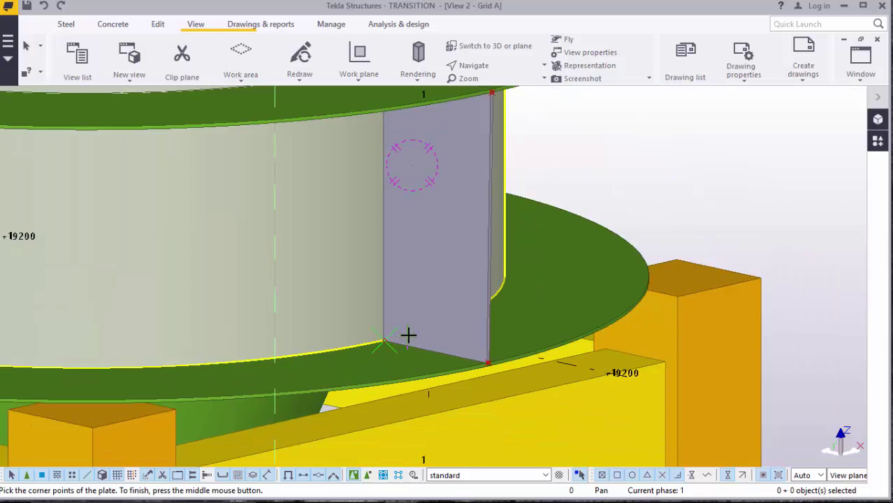
scroll(430, 342, down, 1)
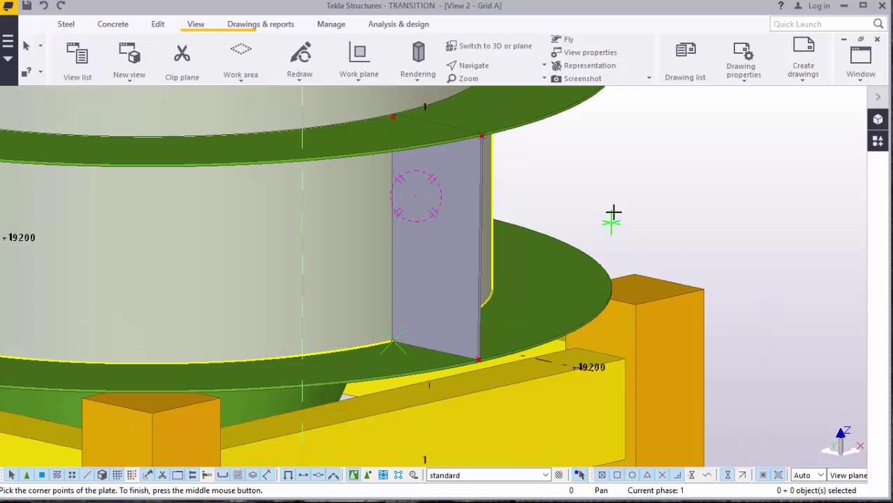
right_click(625, 176)
click(636, 186)
Examine the vertical plate's fit between the upper and lower ring plates
scroll(463, 203, up, 2)
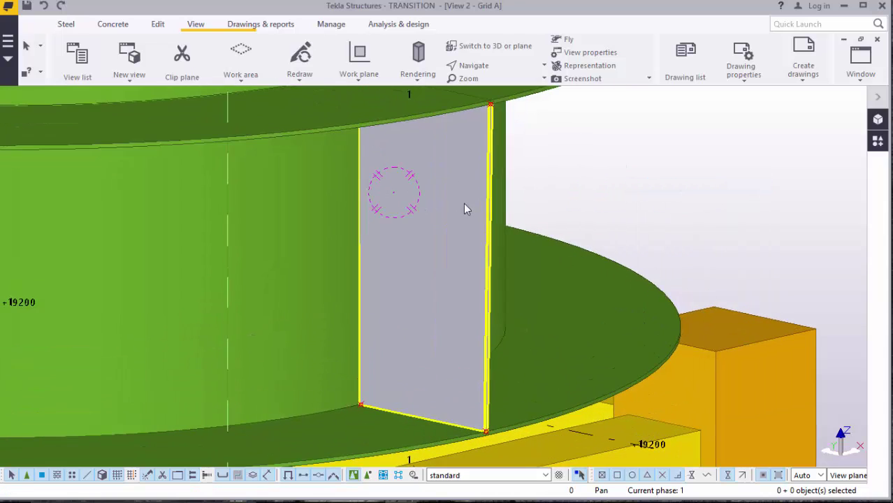
scroll(492, 240, down, 2)
scroll(482, 323, up, 1)
scroll(475, 310, up, 1)
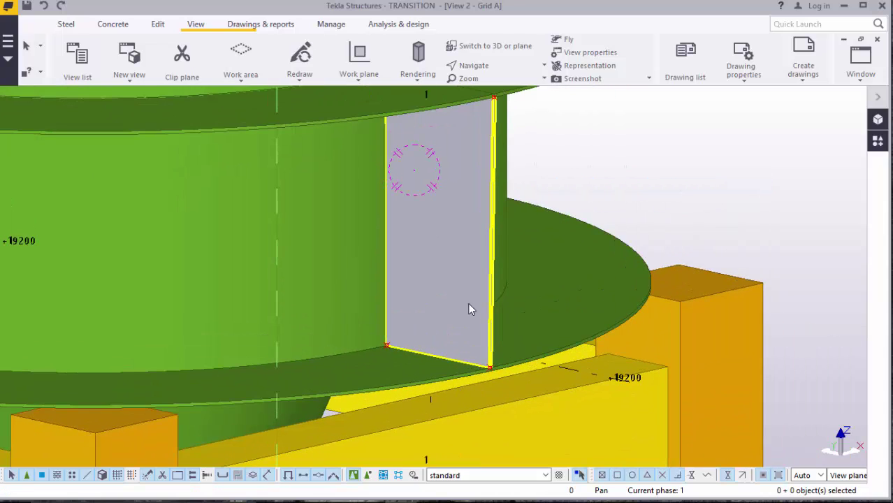
scroll(468, 184, down, 1)
scroll(492, 137, up, 3)
scroll(439, 278, down, 3)
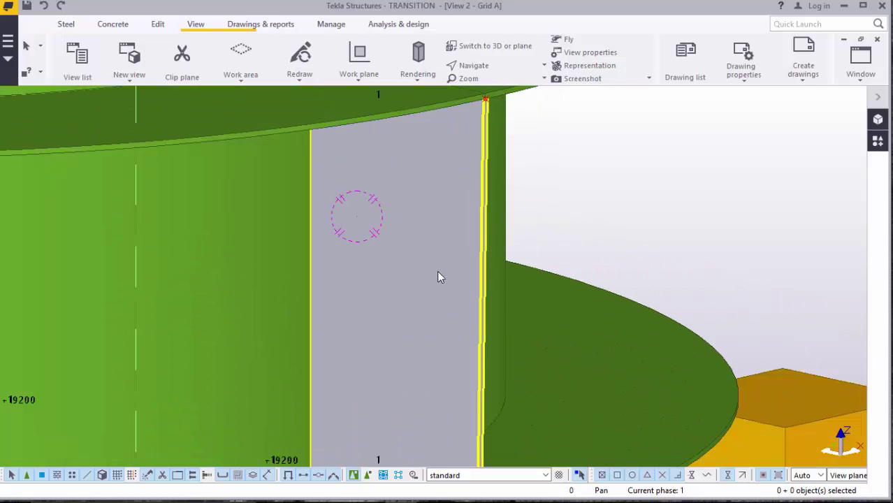
Measure the vertical plate's thickness across its outer edge, just under the upper ring plate
scroll(451, 145, up, 4)
scroll(467, 133, up, 3)
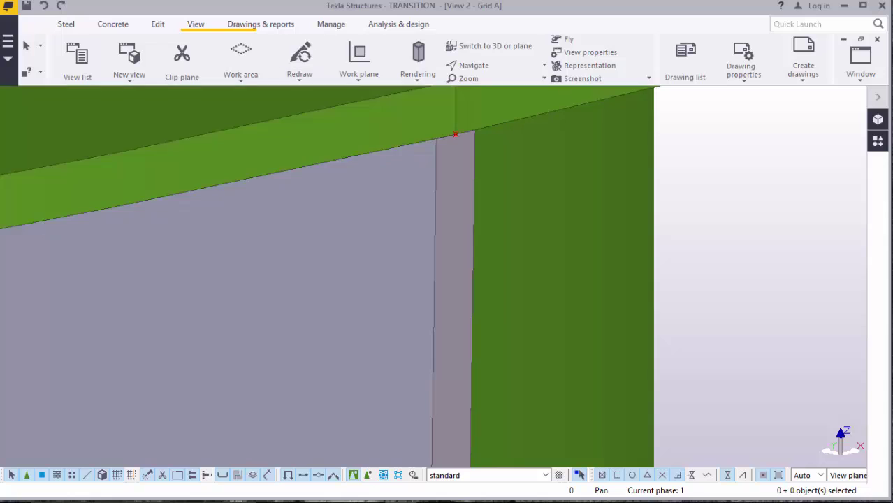
click(158, 25)
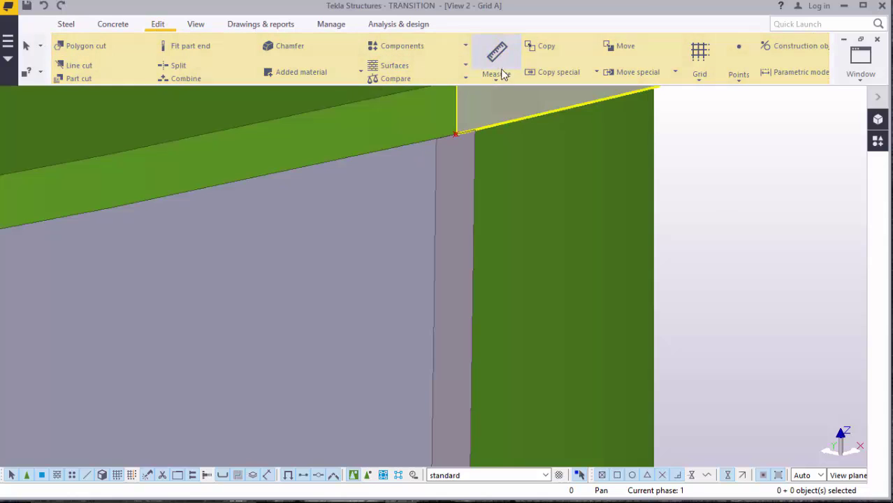
click(495, 71)
click(501, 98)
scroll(461, 131, up, 4)
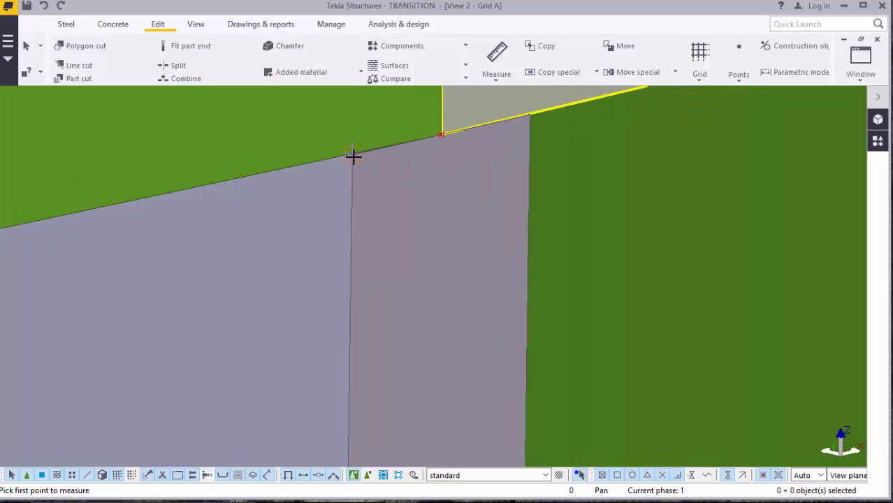
click(529, 116)
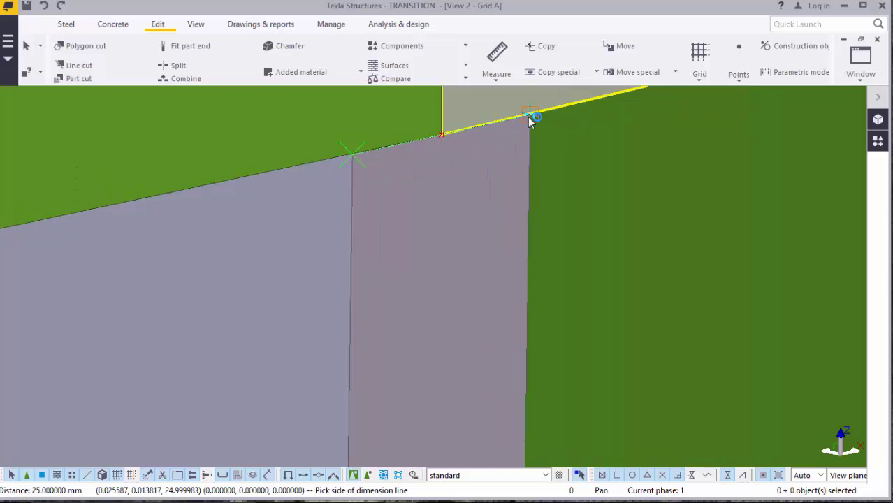
right_click(452, 214)
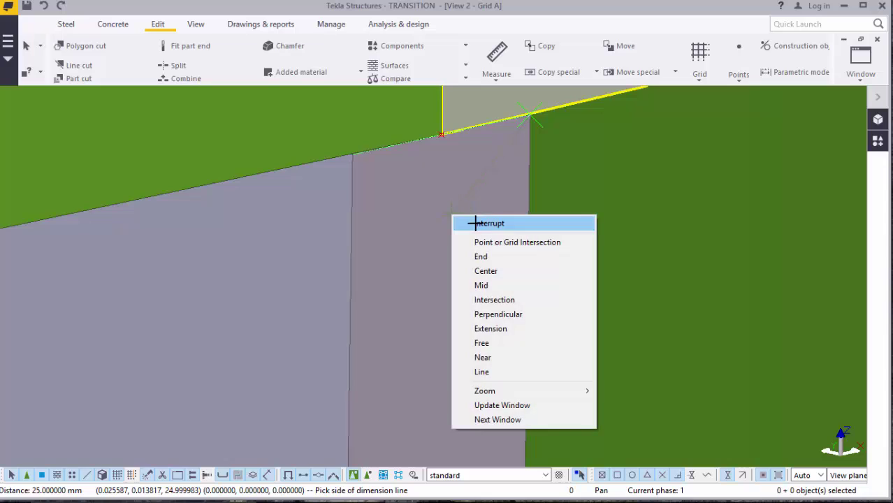
click(467, 222)
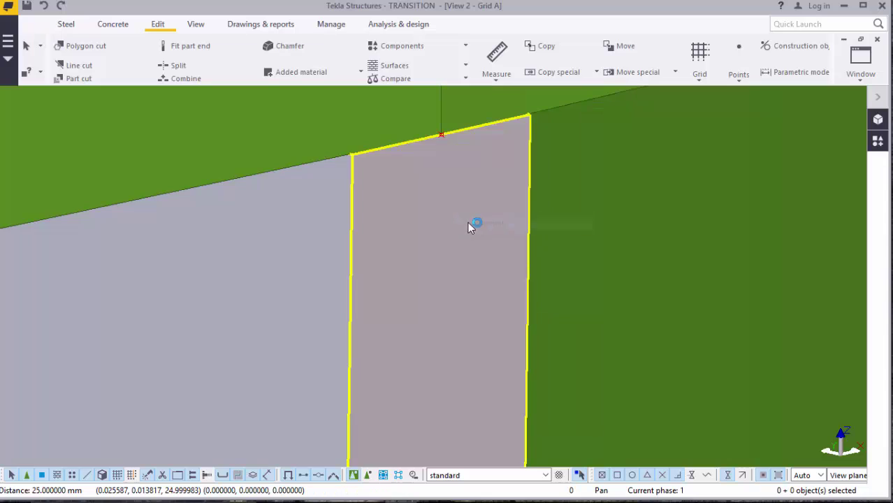
Change the vertical plate's profile to PLT30 and apply it to the plate
double_click(439, 190)
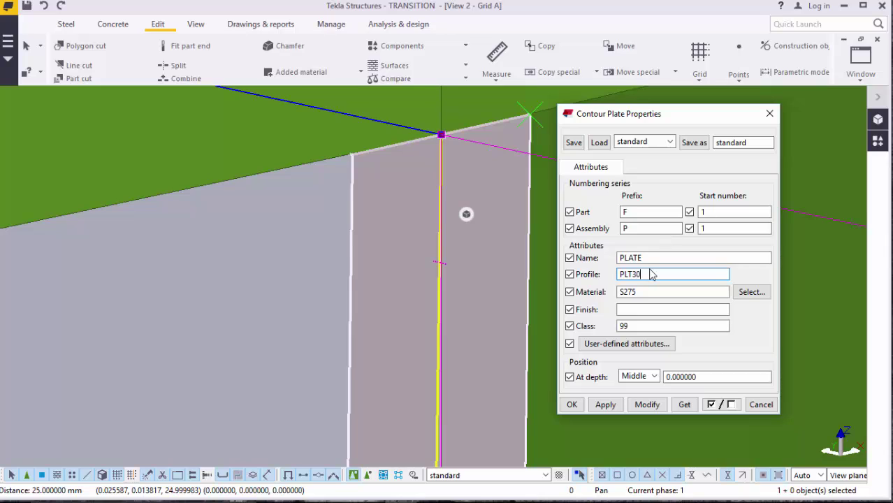
click(647, 406)
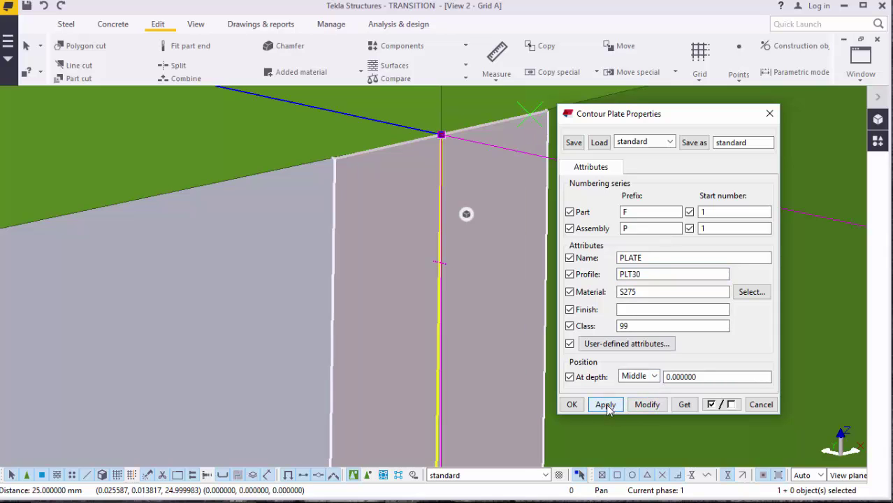
click(572, 405)
scroll(371, 239, up, 6)
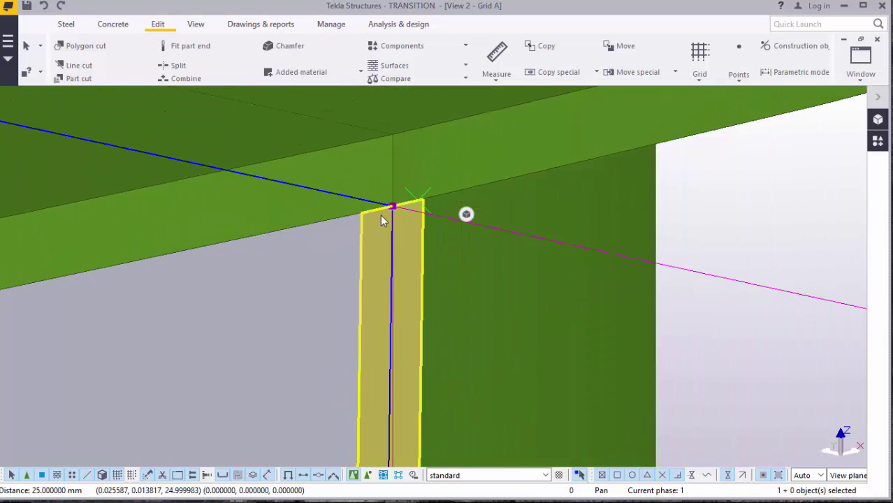
Examine the vertical plate between the two ring plates in relation to the shell and the supporting frame
scroll(405, 206, down, 2)
click(650, 220)
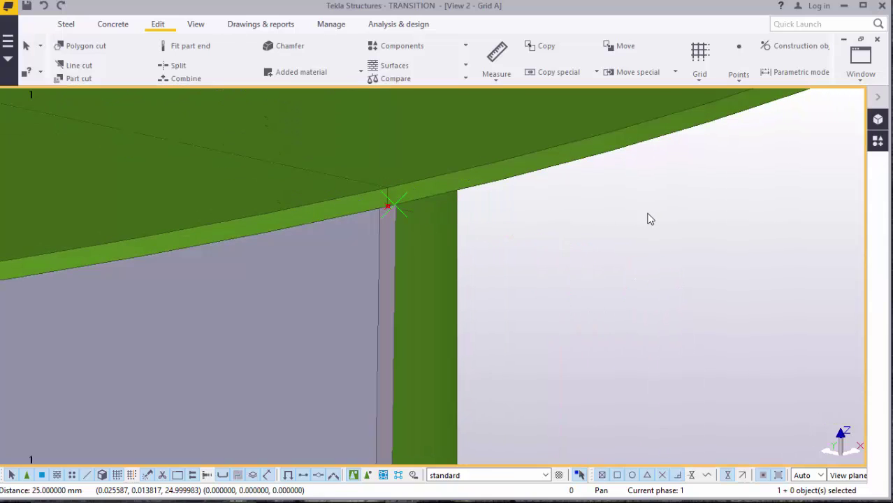
scroll(321, 196, down, 1)
scroll(391, 194, down, 4)
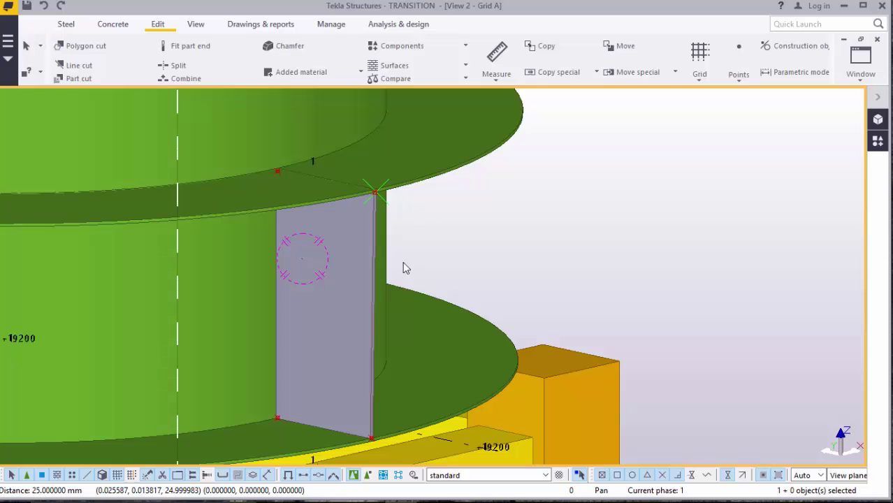
scroll(377, 276, down, 5)
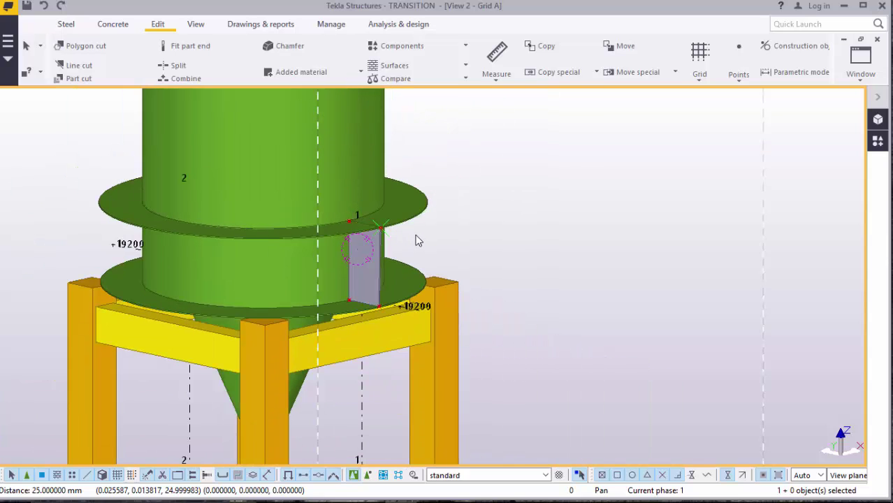
scroll(399, 262, up, 3)
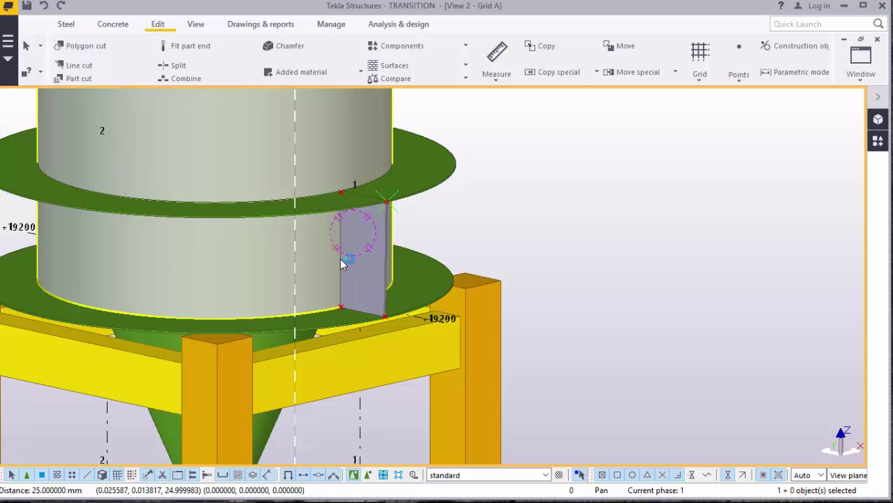
scroll(342, 260, down, 5)
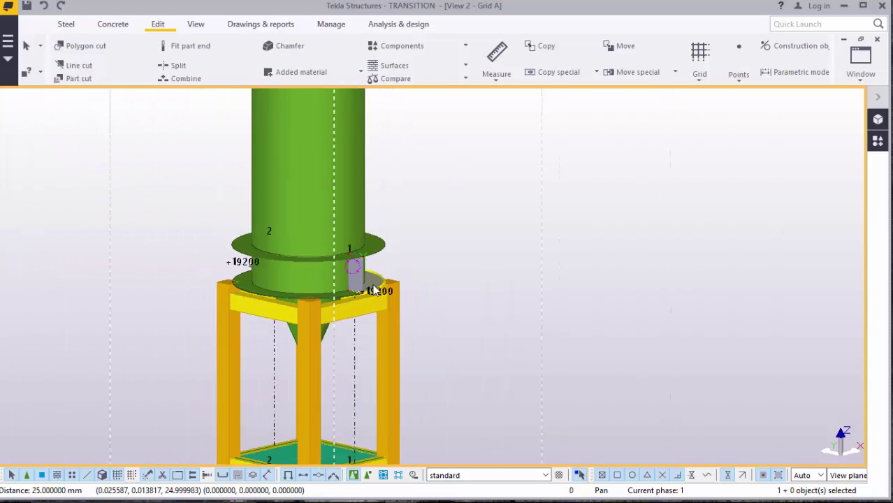
scroll(299, 287, up, 2)
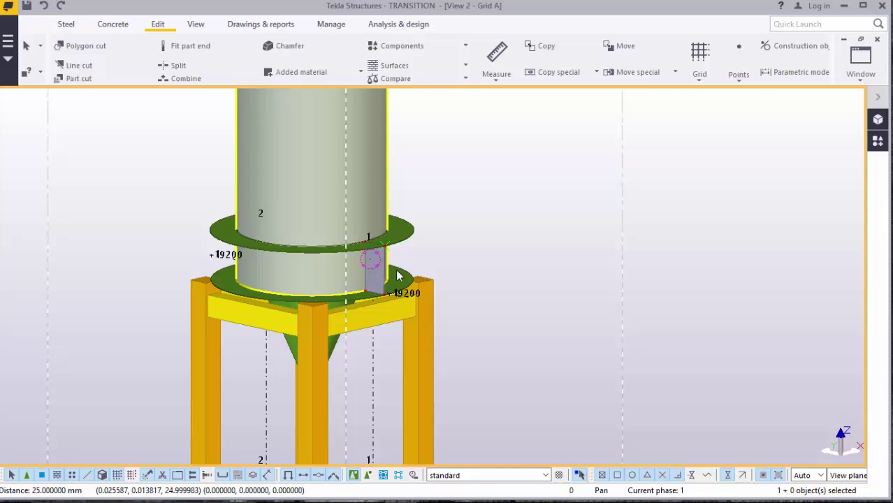
scroll(391, 271, up, 2)
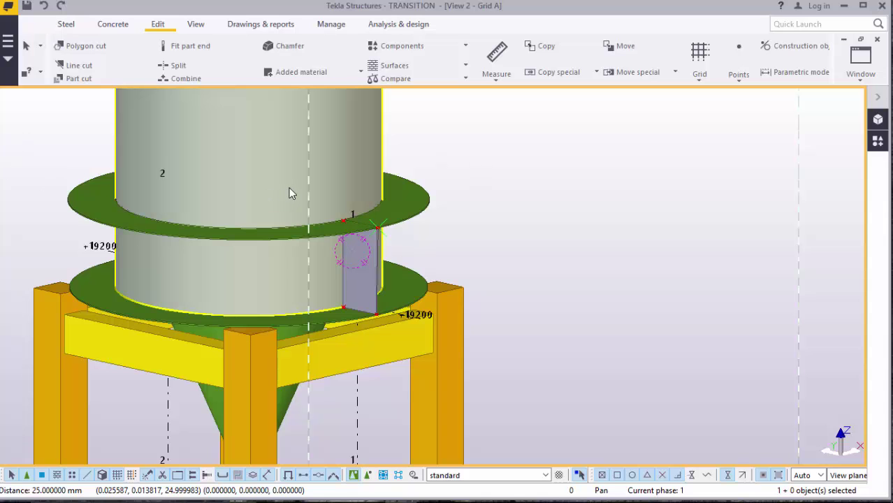
scroll(262, 297, down, 10)
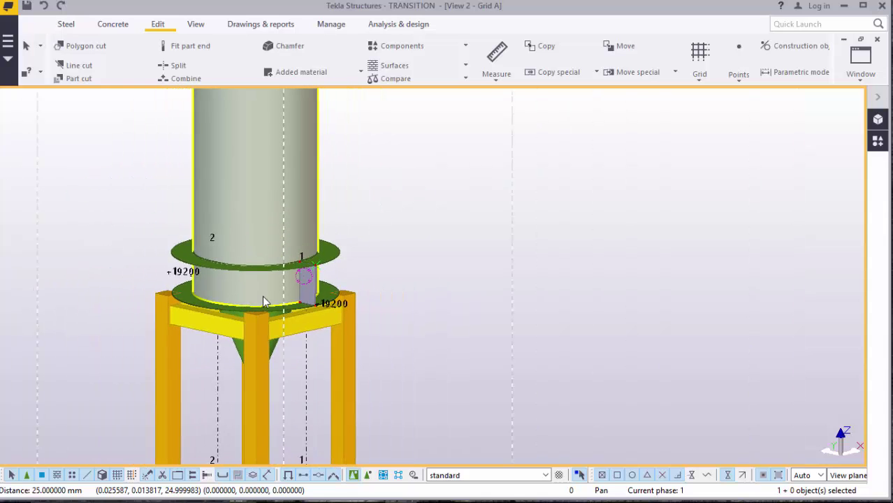
scroll(277, 307, up, 5)
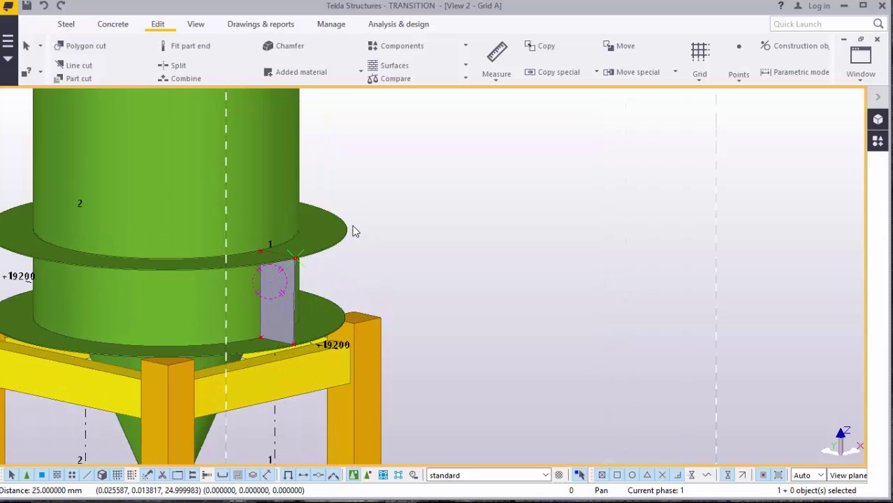
Show only the upper and lower ring plate halves and the vertical plate in the Grid A view, and clear the selection
click(341, 237)
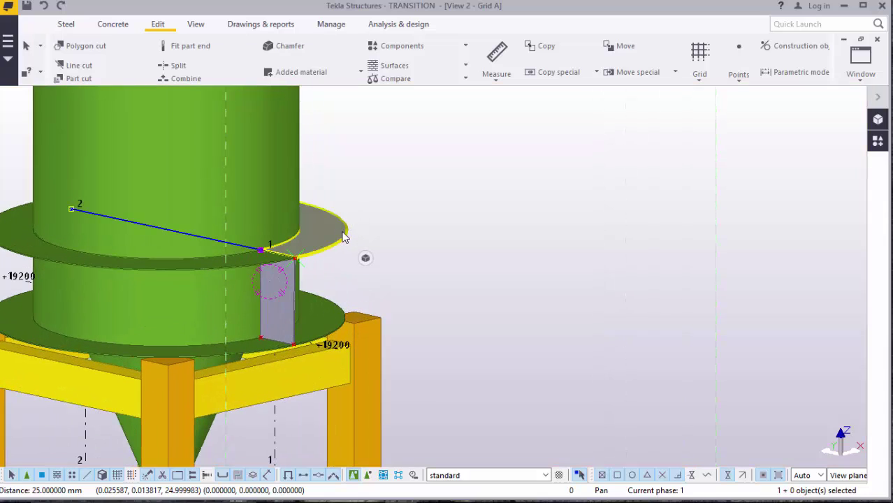
ctrl+click(143, 266)
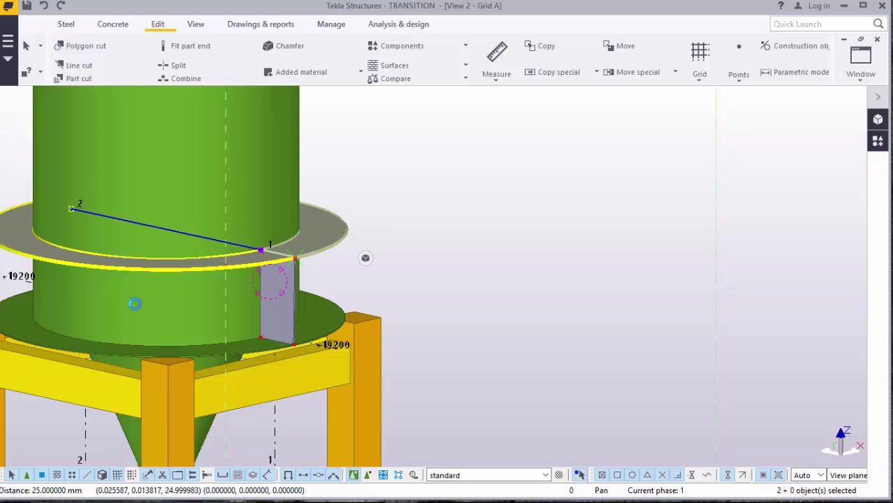
ctrl+click(84, 346)
ctrl+click(293, 302)
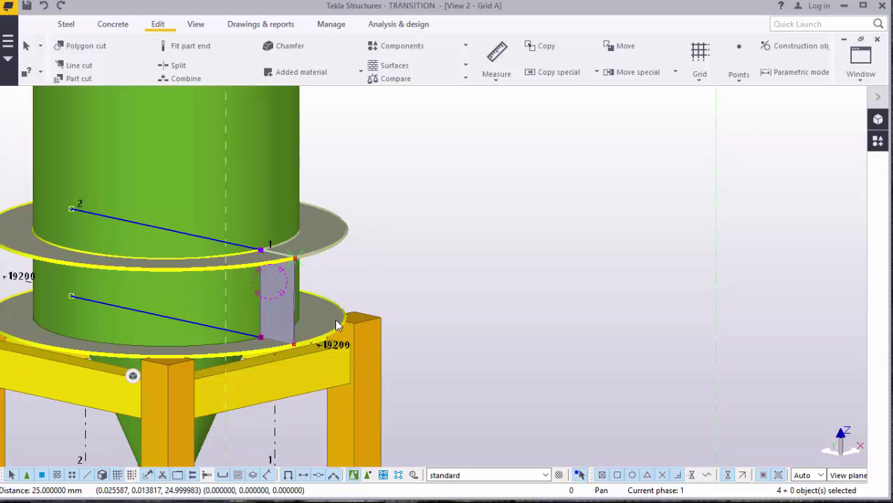
ctrl+click(291, 310)
right_click(443, 189)
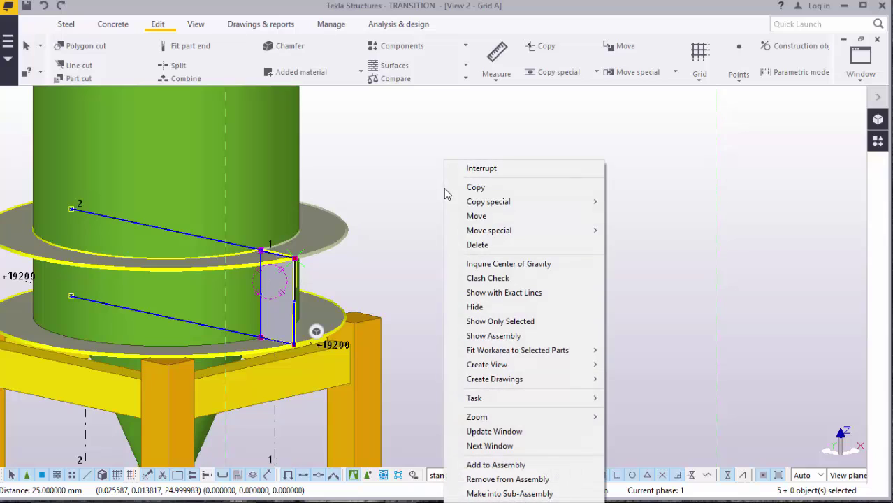
click(527, 323)
scroll(495, 278, down, 4)
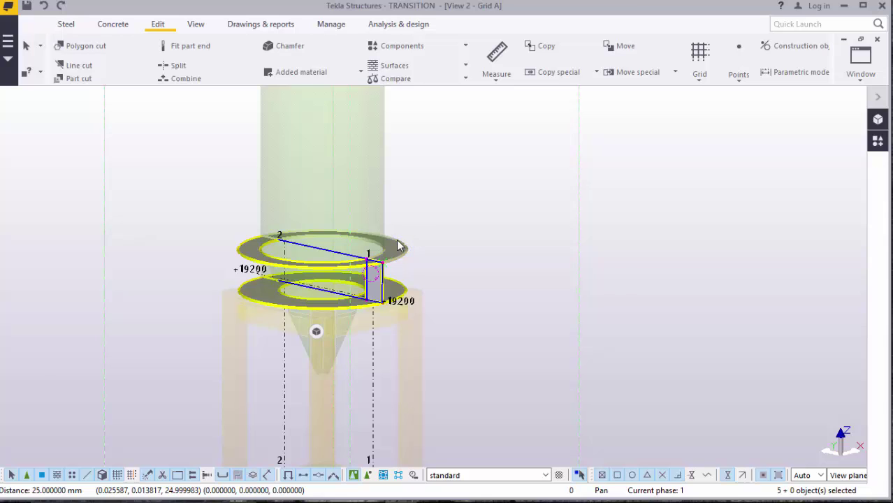
scroll(398, 245, up, 2)
click(453, 190)
scroll(409, 300, up, 2)
click(390, 303)
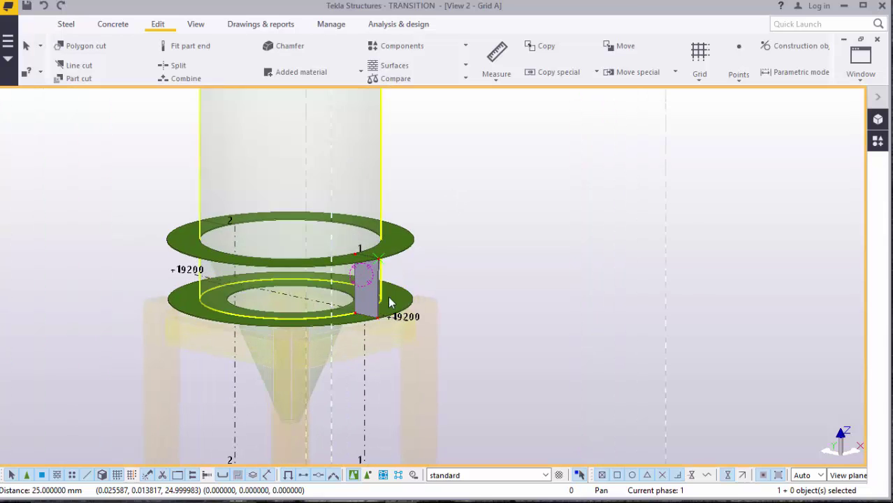
Inspect the vertical plate's fit between the ring plates in the Grid A plane view, and return that view to 3D
scroll(390, 302, up, 4)
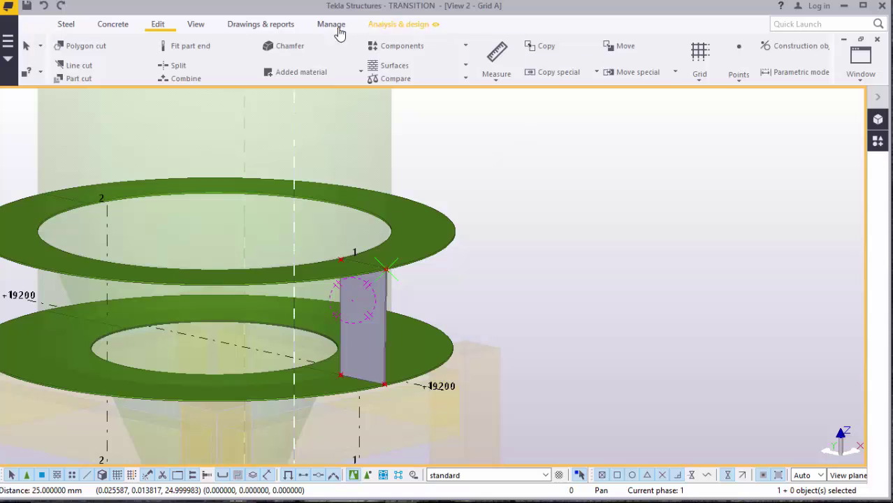
click(198, 25)
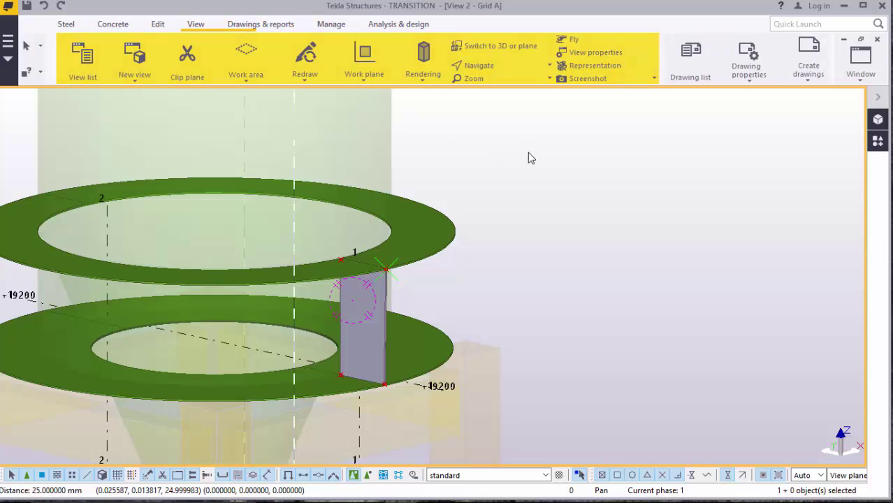
click(491, 49)
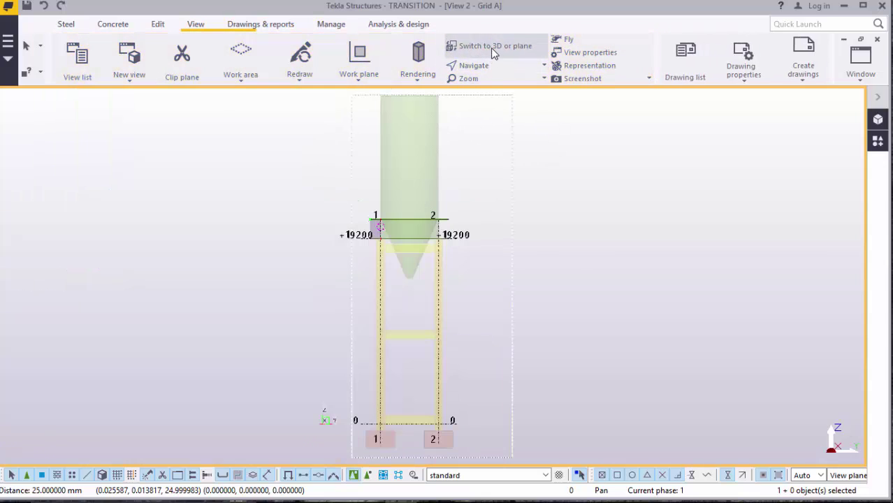
scroll(414, 226, up, 4)
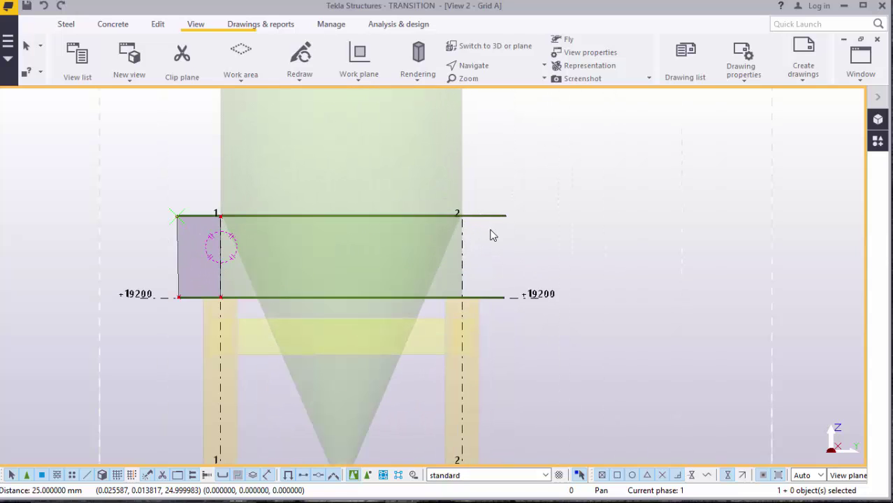
scroll(340, 220, up, 3)
scroll(591, 263, down, 2)
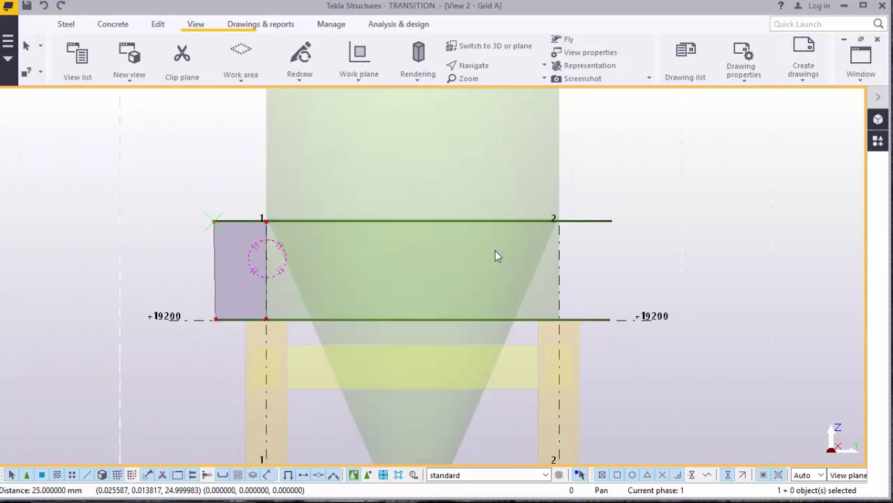
scroll(400, 325, up, 1)
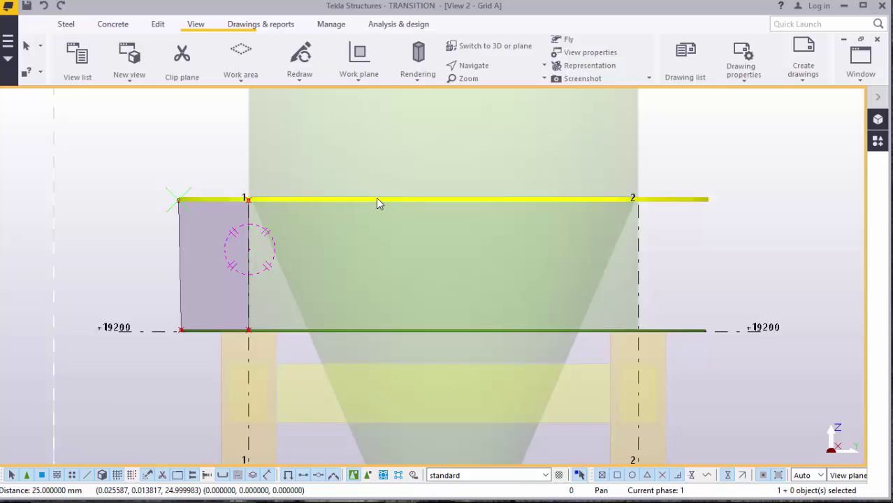
scroll(191, 281, up, 1)
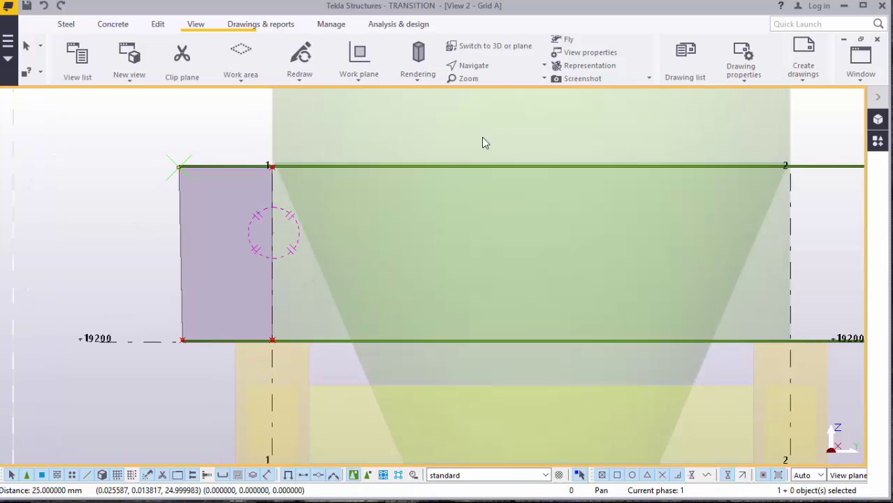
click(492, 46)
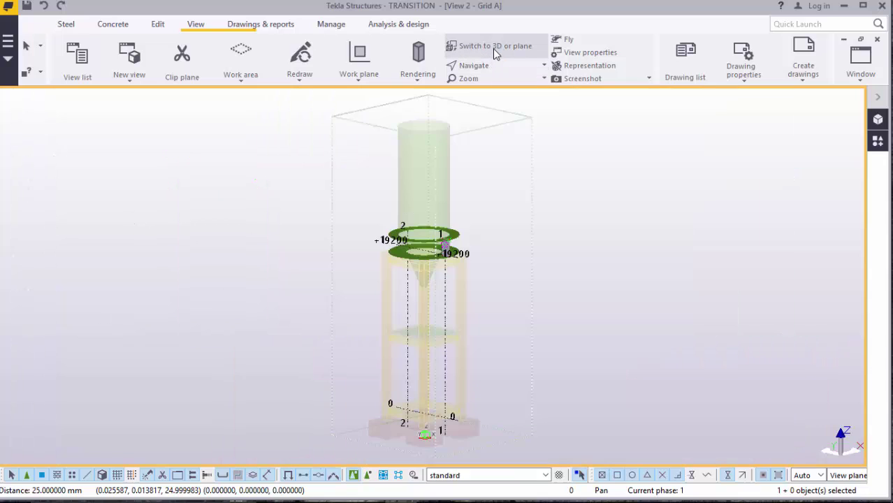
scroll(417, 253, up, 3)
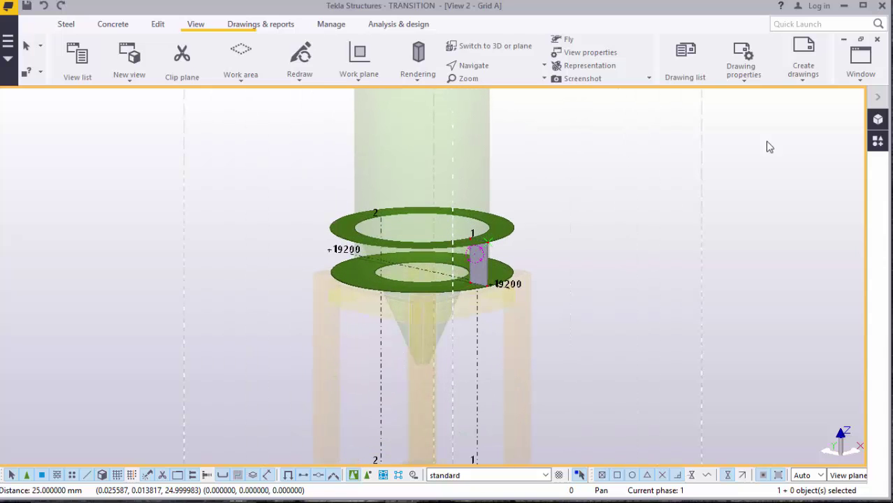
Open View 1 - 3d as a plane view from above and render its parts transparent to locate the vertical plate
click(861, 60)
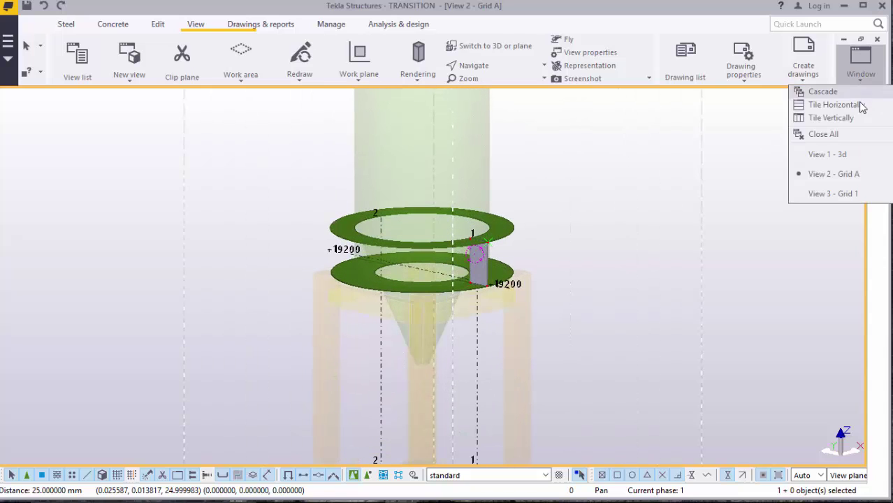
click(844, 155)
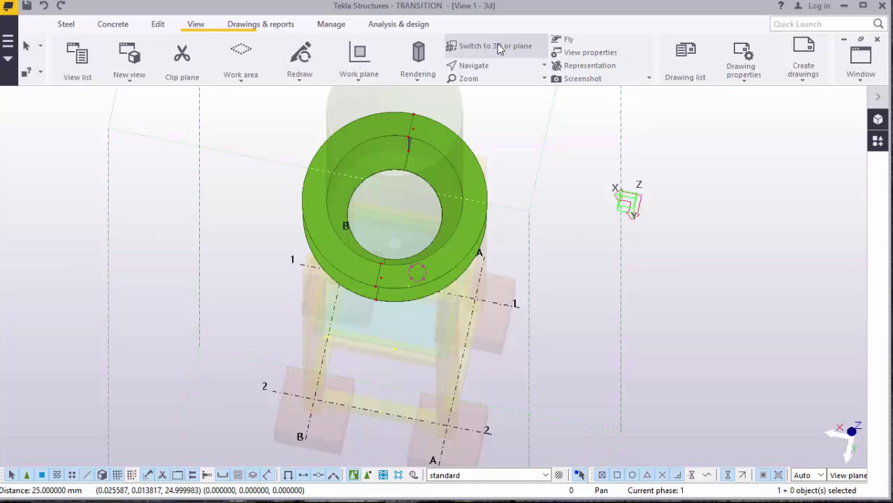
click(497, 44)
scroll(392, 335, up, 4)
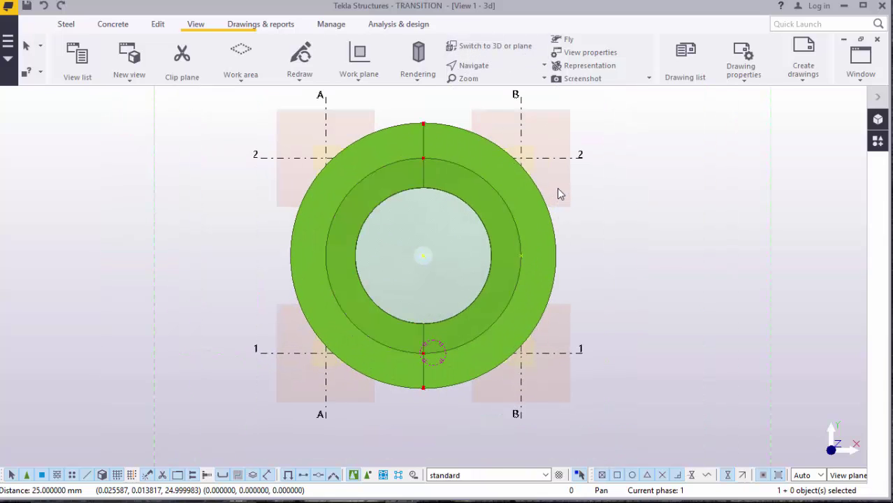
scroll(371, 196, up, 1)
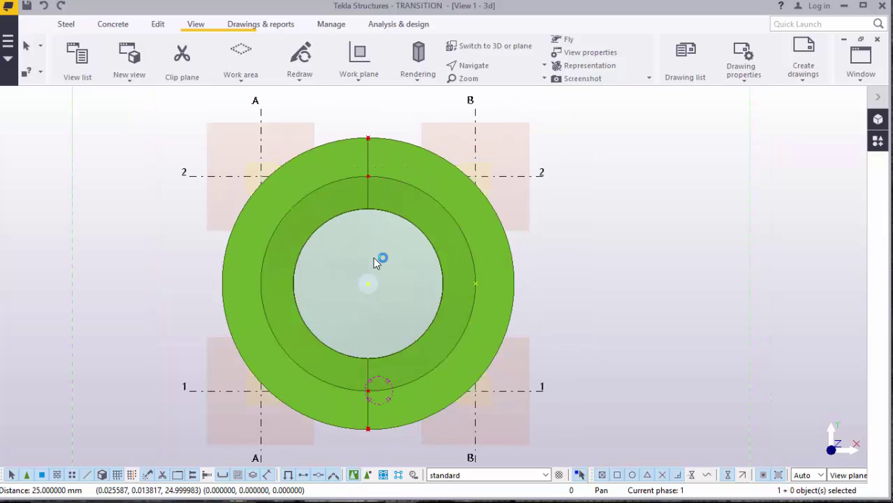
key(ctrl+2)
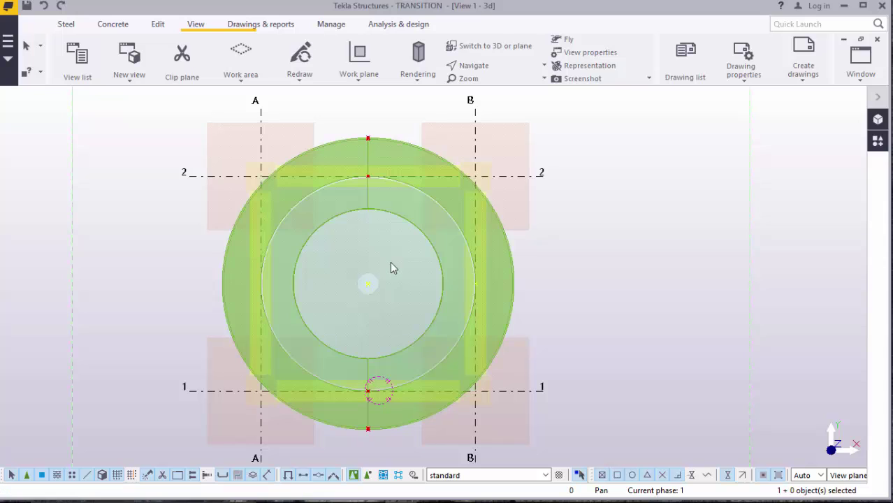
scroll(371, 137, up, 5)
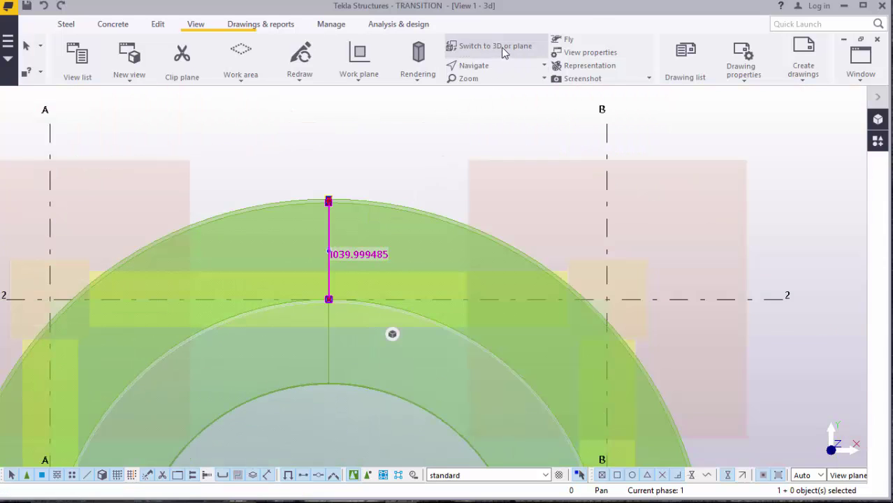
Return View 1 - 3d to 3D and examine the vertical plate between the two ring plates from the side
click(501, 47)
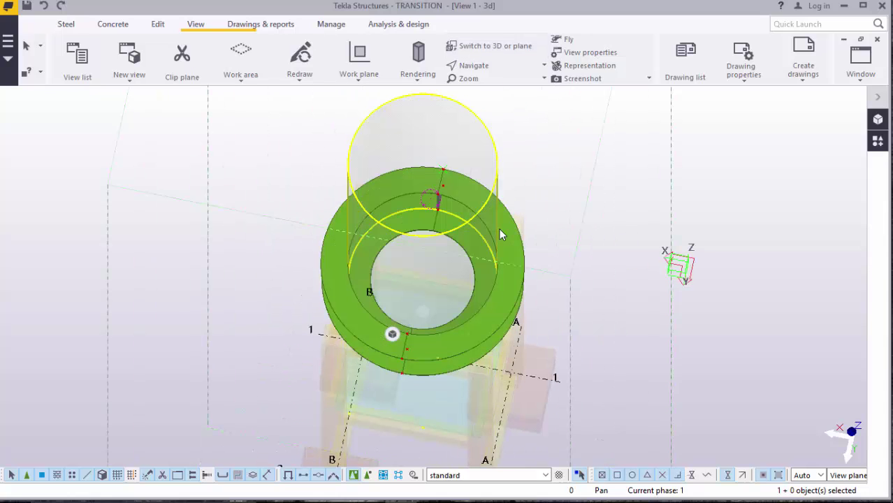
click(466, 65)
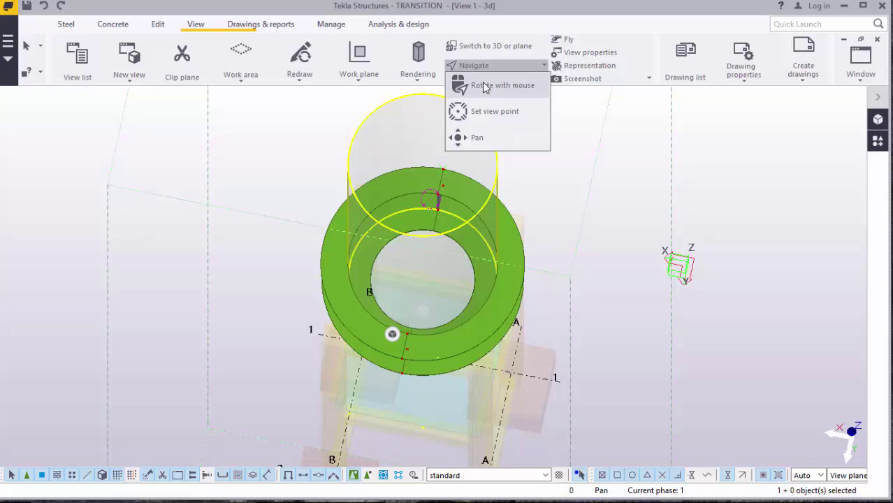
click(481, 84)
ctrl+middle_drag(459, 273, 453, 153)
scroll(455, 197, down, 3)
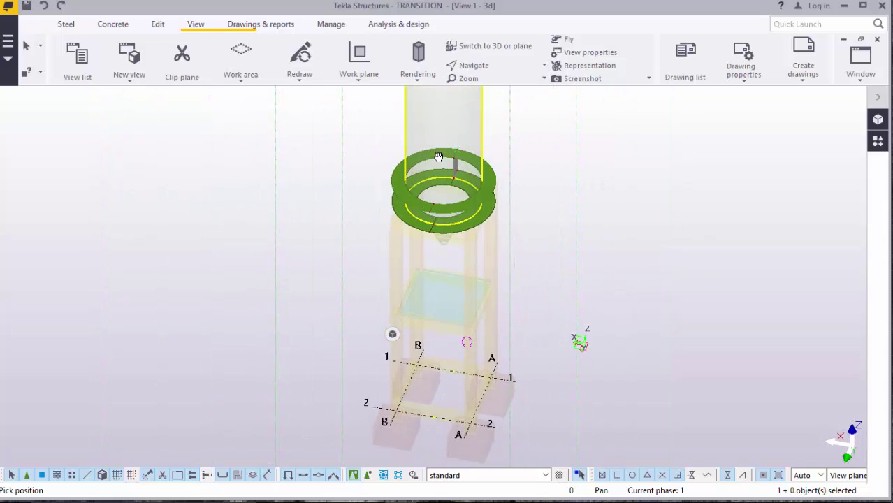
click(476, 65)
click(498, 137)
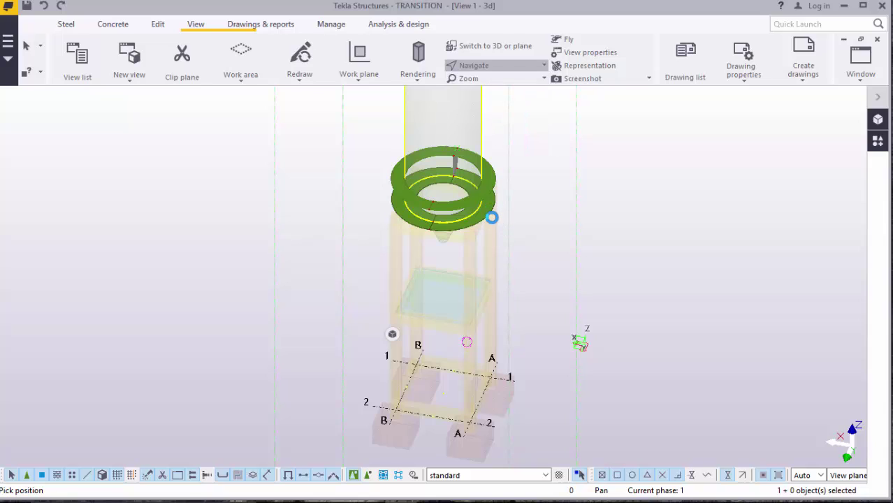
click(474, 67)
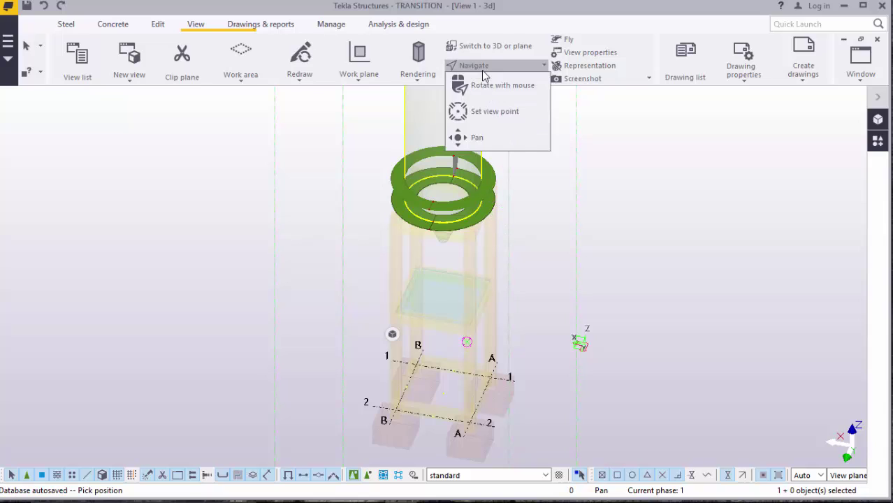
click(491, 87)
ctrl+middle_drag(483, 210, 441, 194)
scroll(586, 210, up, 10)
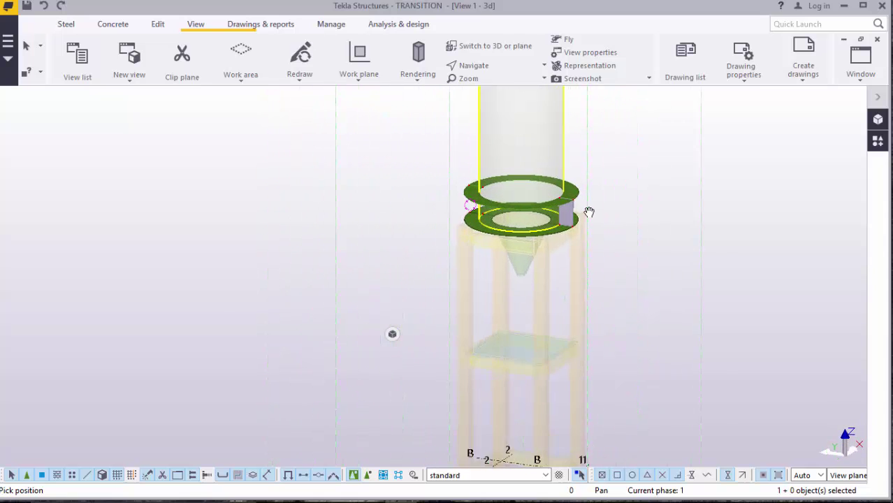
scroll(556, 207, up, 5)
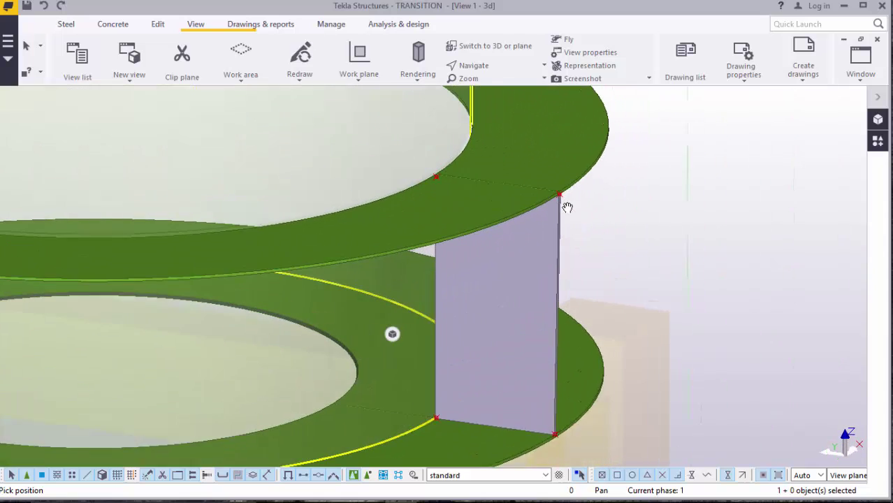
Inspect the joint between the vertical plate's upper outer corner and the upper ring plate, and end the rotation
click(505, 67)
click(504, 86)
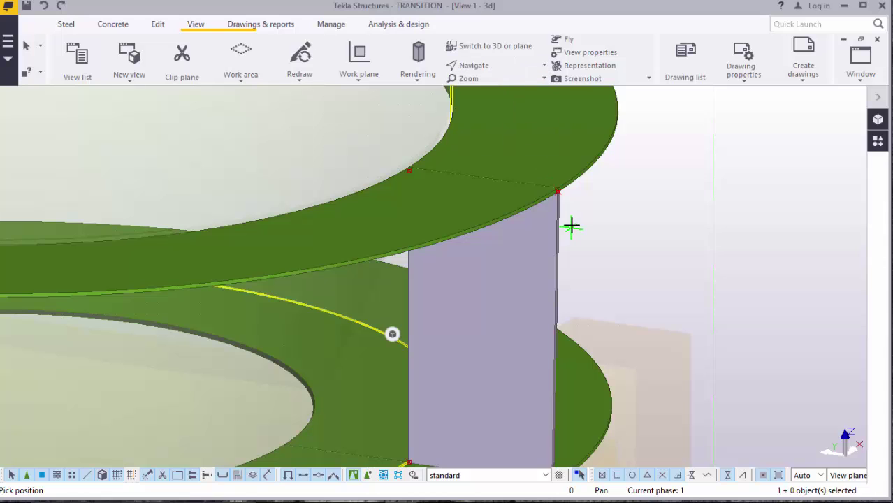
scroll(546, 199, down, 3)
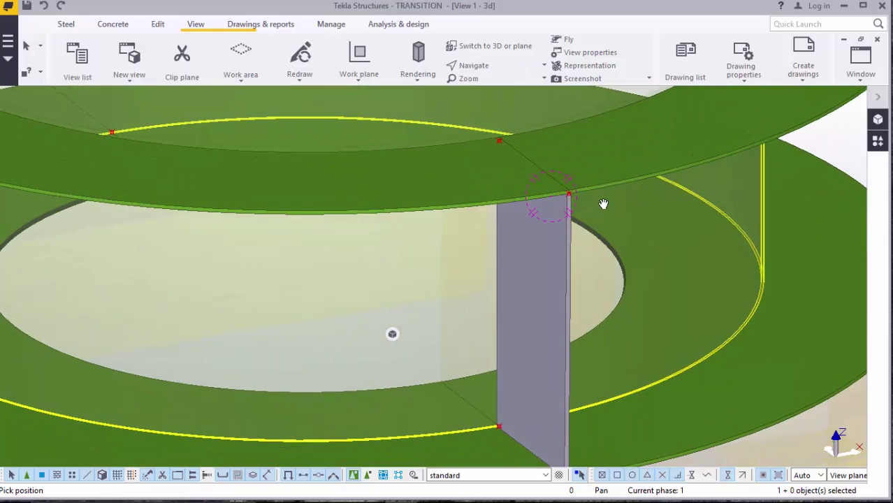
scroll(603, 201, up, 6)
scroll(535, 194, up, 5)
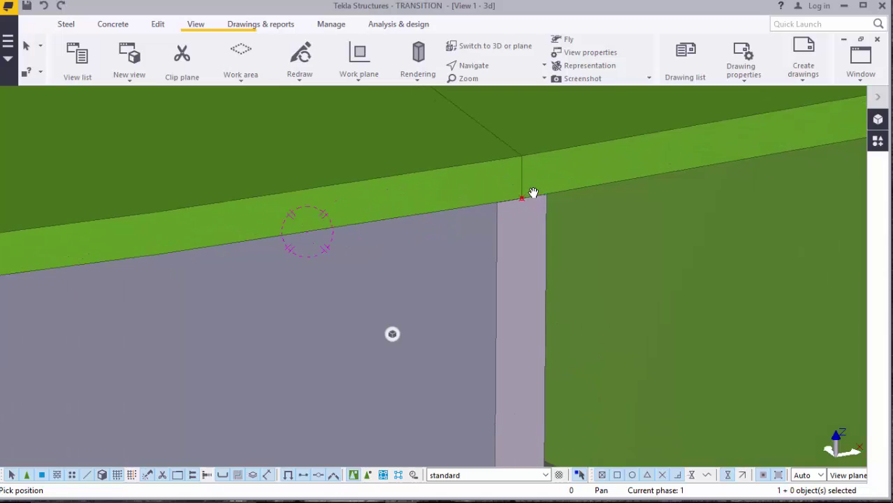
right_click(533, 185)
click(566, 191)
ctrl+middle_drag(560, 193, 476, 315)
scroll(476, 314, down, 8)
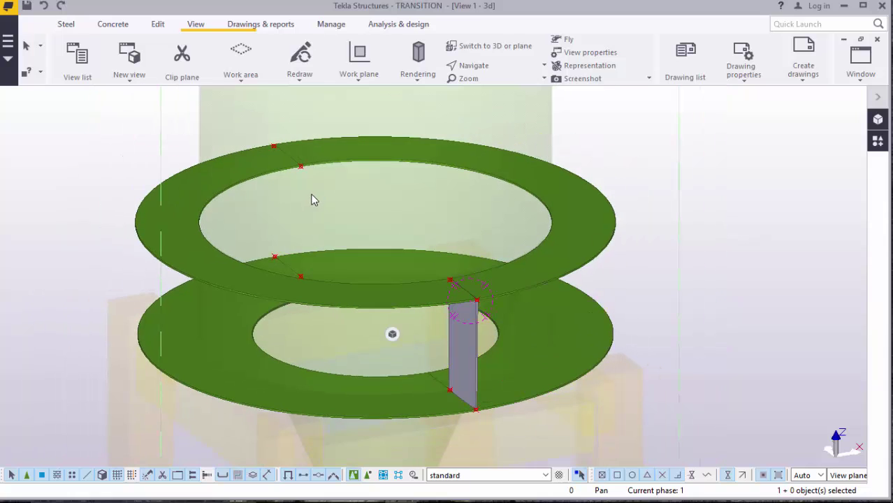
scroll(352, 212, down, 3)
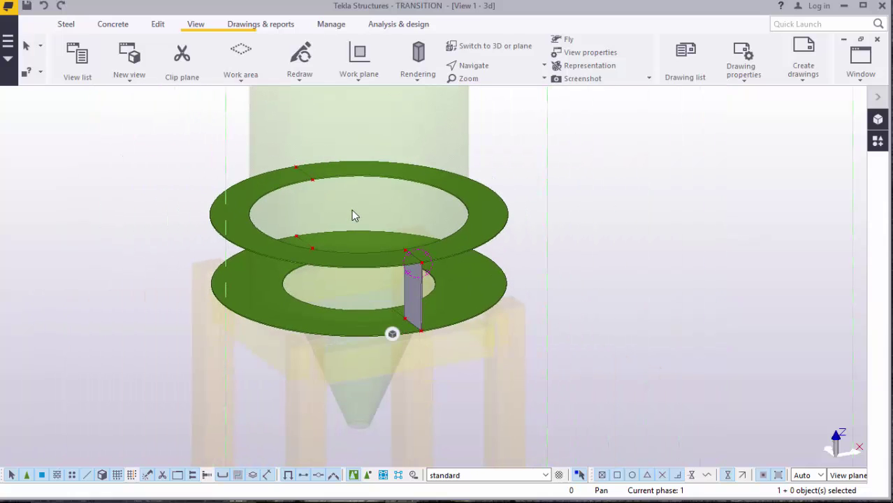
Set the view point at the vertical plate and examine the plate and both ring plates obliquely from above
click(498, 66)
click(509, 84)
mouse_move(408, 203)
mouse_down()
mouse_move(433, 207)
mouse_move(413, 216)
mouse_up()
click(491, 66)
click(475, 114)
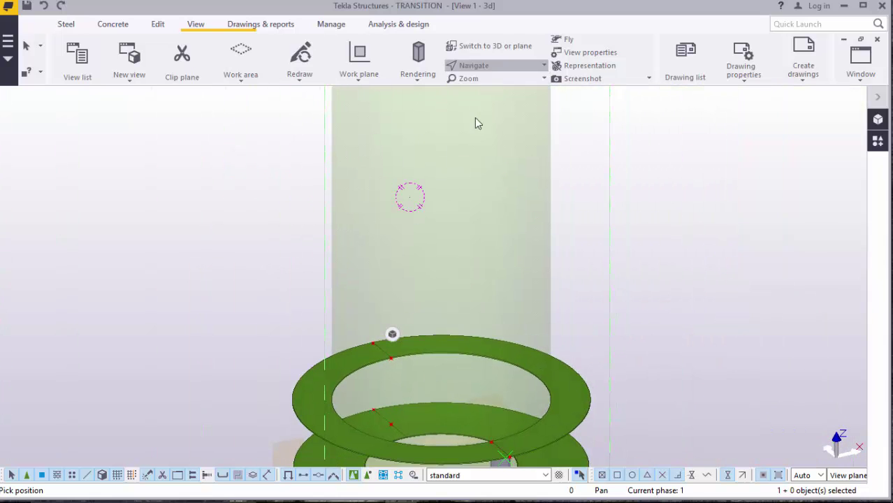
scroll(429, 169, down, 5)
drag(437, 282, 442, 313)
scroll(437, 296, up, 3)
scroll(436, 296, up, 2)
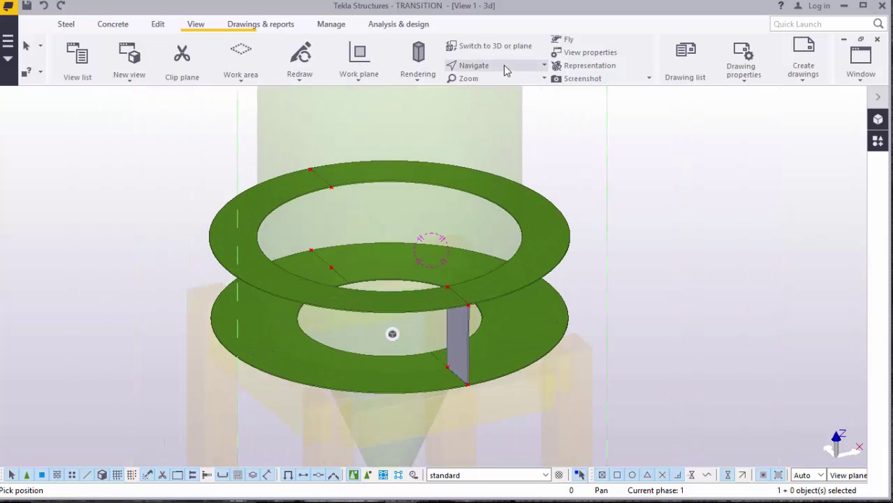
click(474, 65)
click(476, 112)
click(499, 129)
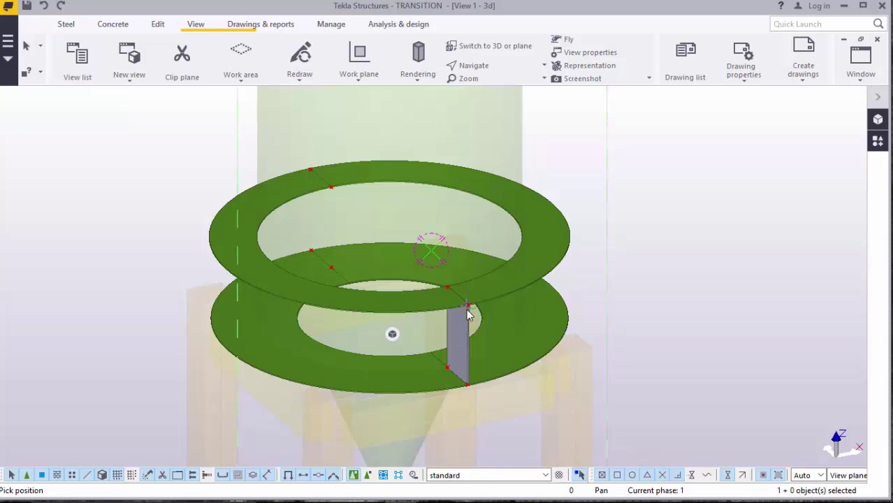
scroll(470, 309, up, 5)
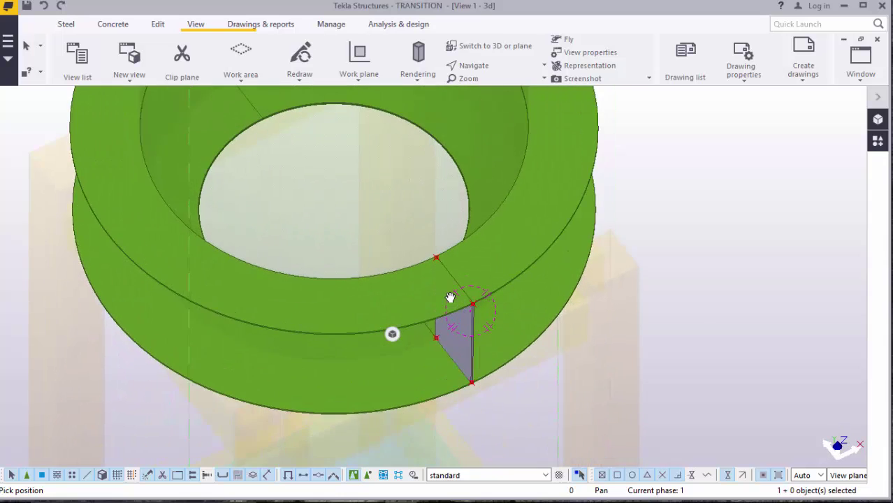
scroll(466, 313, down, 8)
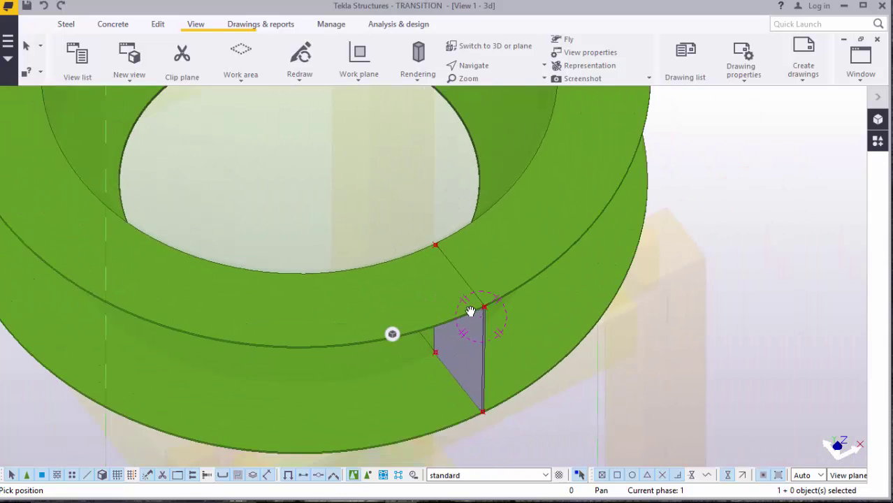
right_click(594, 152)
click(601, 162)
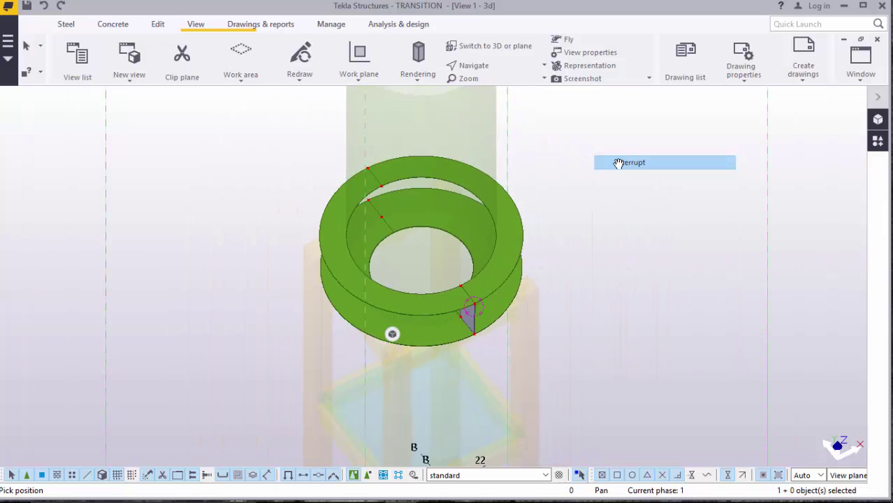
Switch View 1 - 3d to the plane view from above and render its parts transparent
click(501, 53)
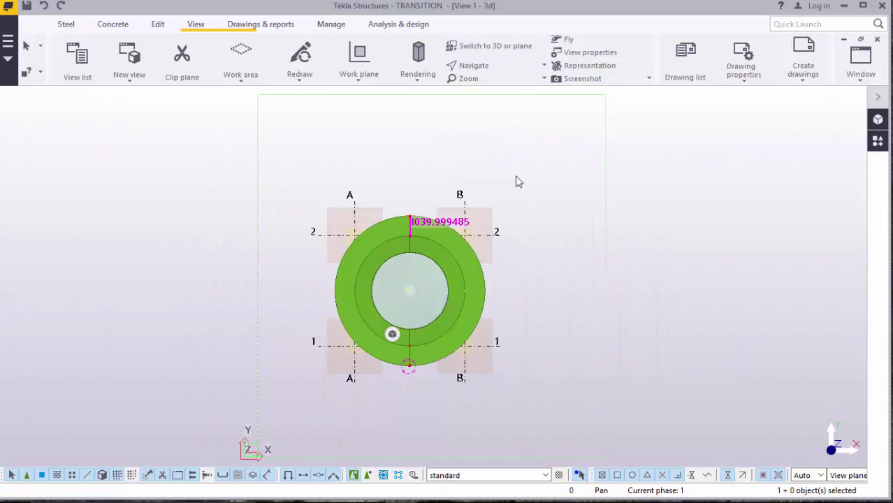
scroll(417, 331, up, 5)
scroll(497, 322, up, 1)
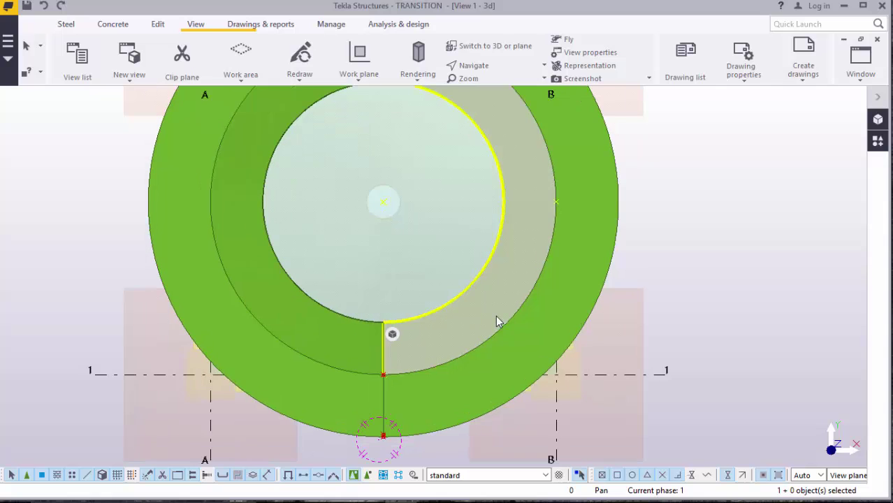
key(ctrl+2)
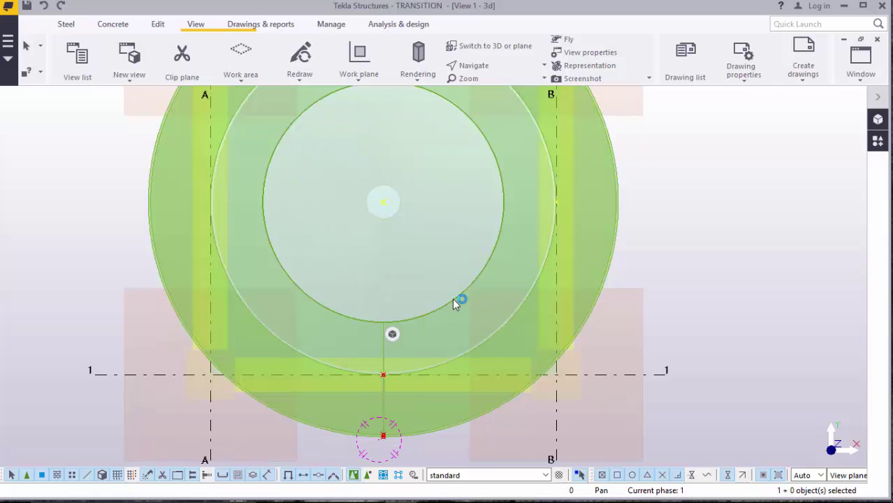
scroll(460, 302, down, 3)
scroll(422, 150, up, 4)
scroll(420, 143, up, 1)
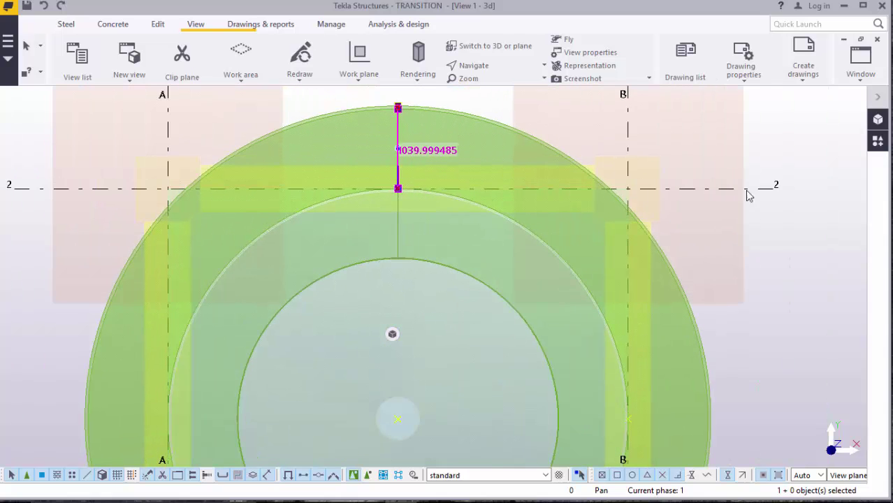
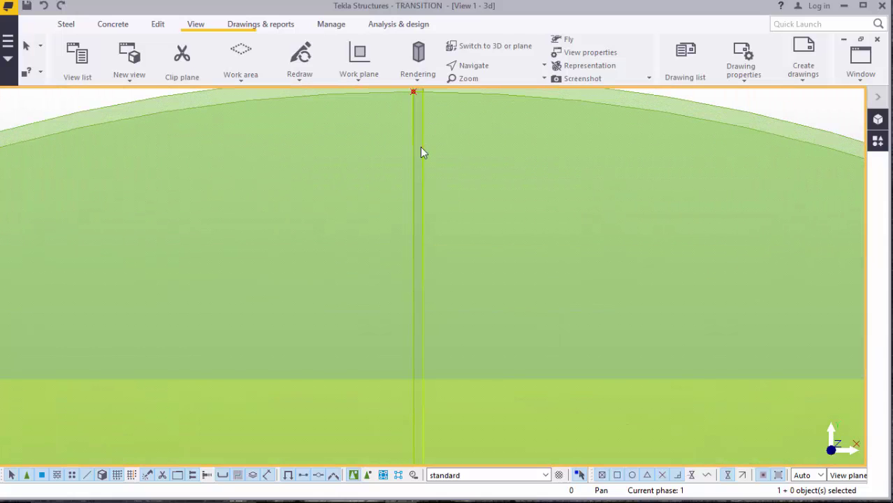
Examine the vertical plate's position in plan at grid line 2 and in relation to the full ring
scroll(418, 112, up, 2)
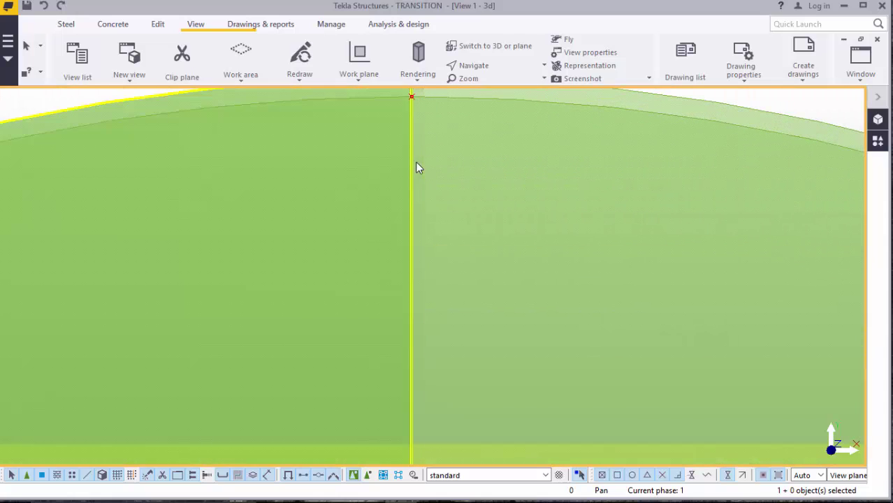
scroll(424, 163, down, 5)
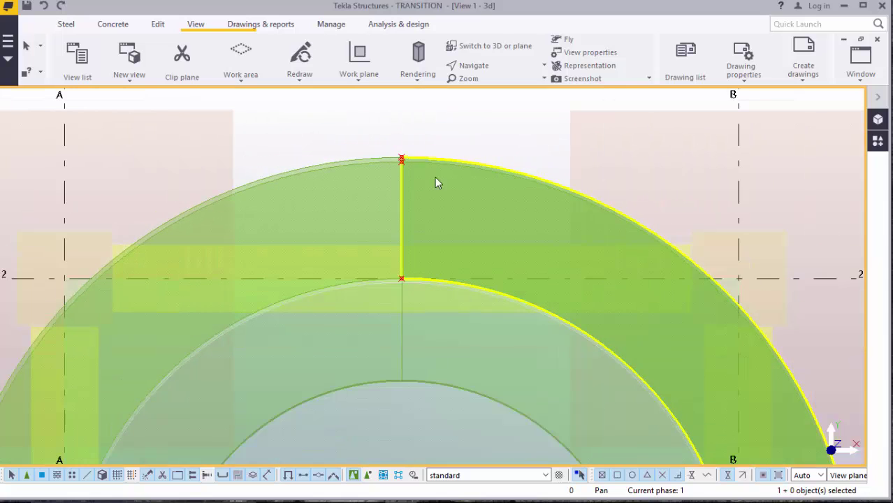
scroll(454, 196, down, 5)
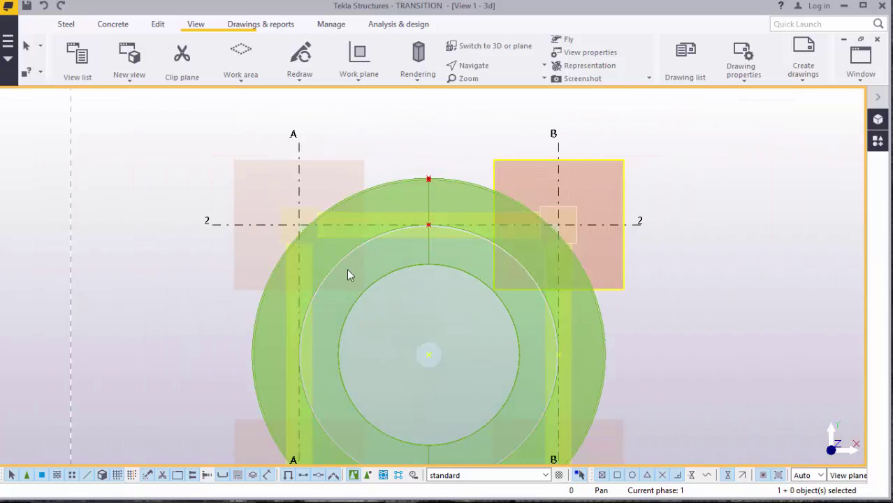
scroll(432, 231, down, 5)
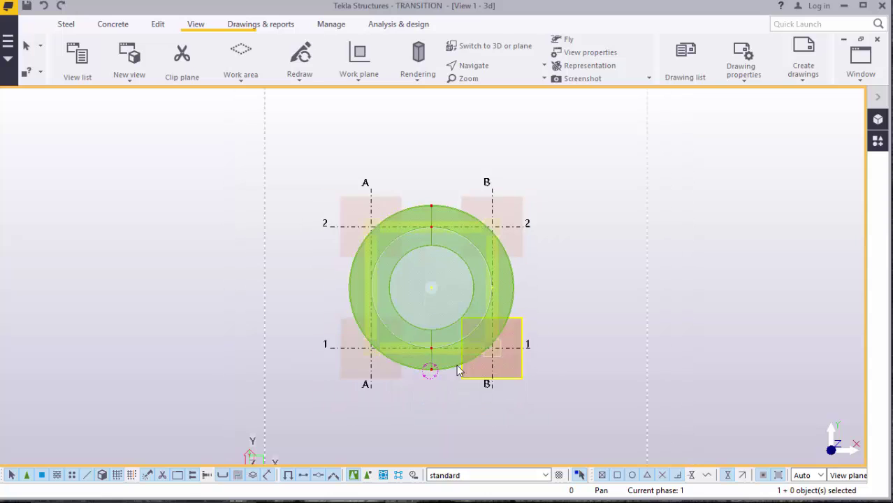
scroll(460, 371, up, 5)
scroll(431, 361, down, 5)
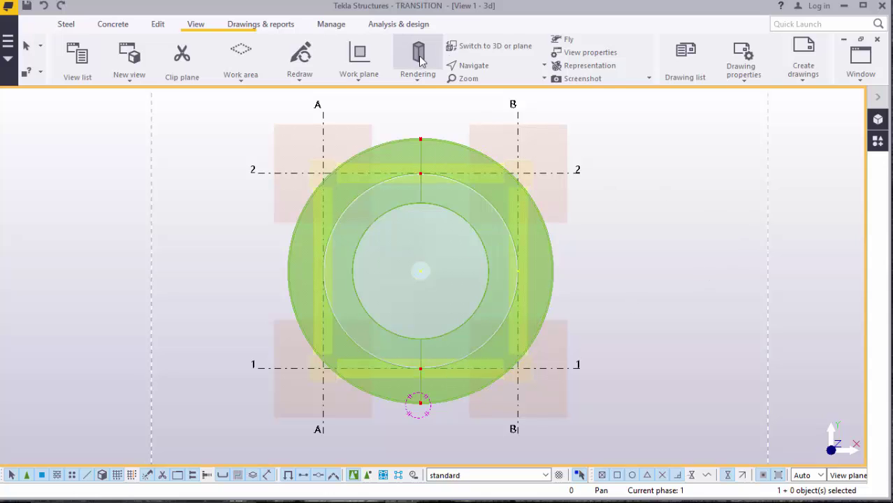
Begin a one-point division of a line, starting at the construction point where the ring's vertical centreline meets grid line 2
click(157, 27)
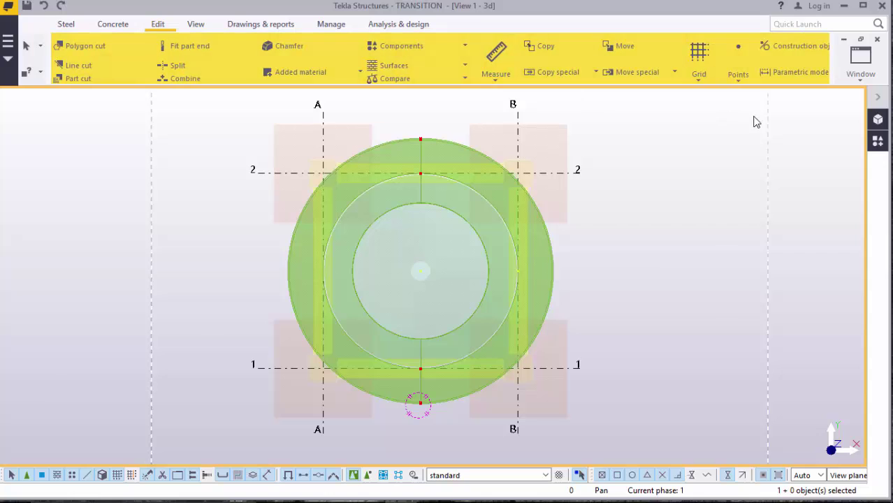
click(740, 82)
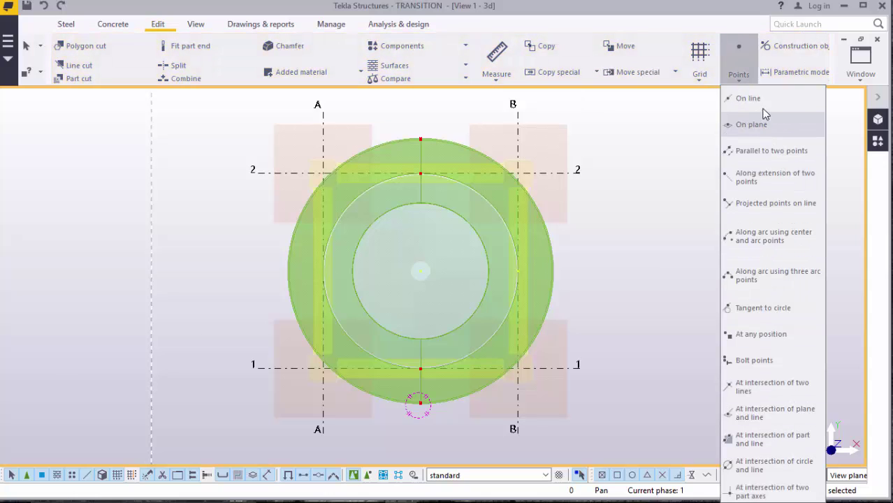
click(744, 98)
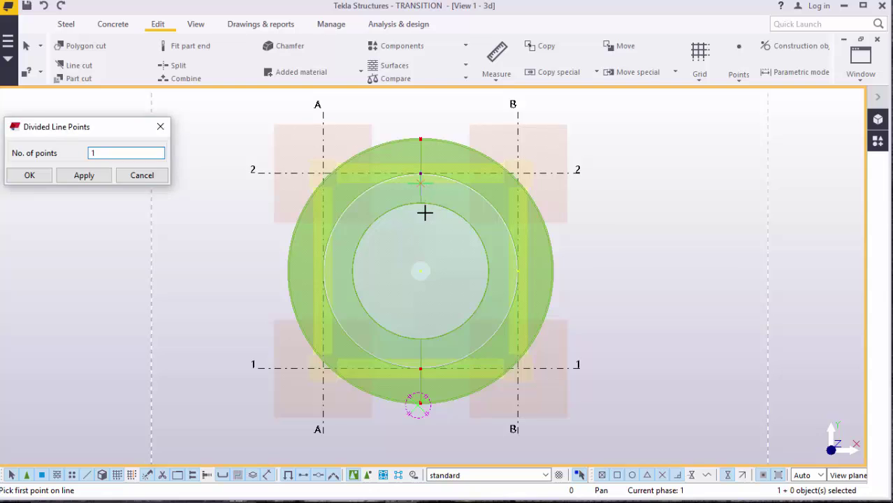
scroll(425, 199, up, 3)
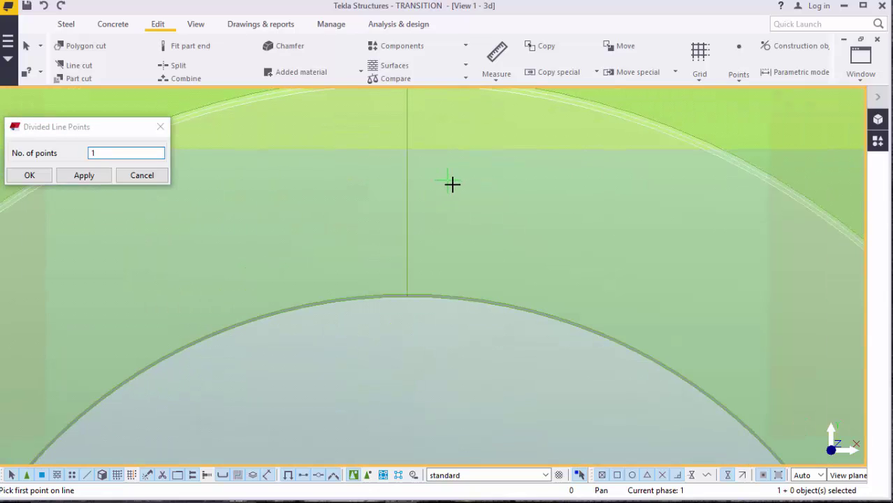
scroll(453, 183, down, 3)
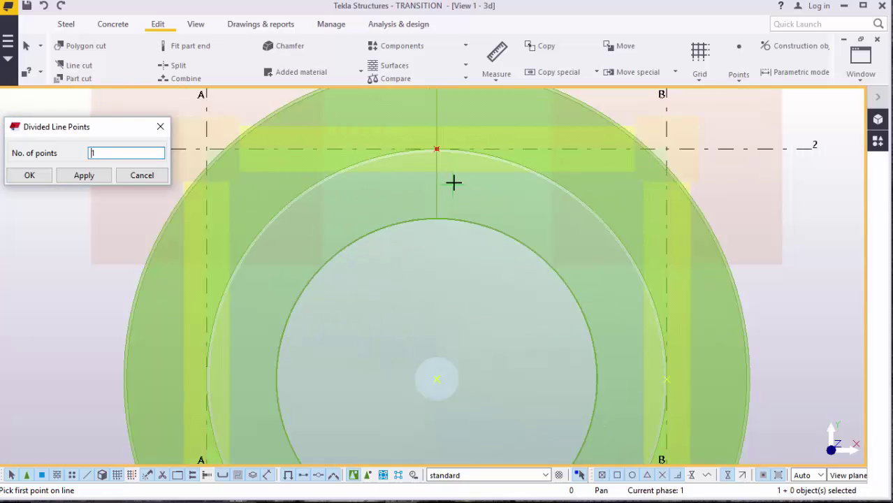
click(438, 150)
Complete the divided line at the construction point on grid line 1 to place the ring's centre point, and end the point command
scroll(446, 153, down, 5)
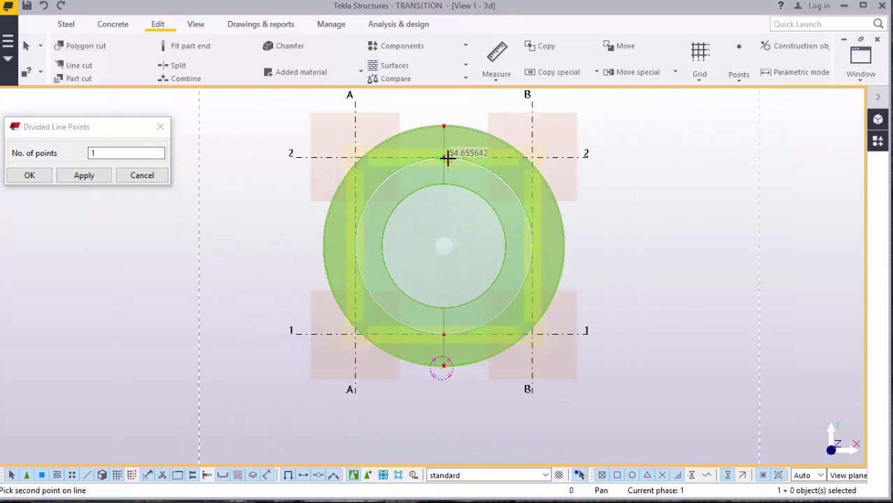
scroll(446, 318, up, 5)
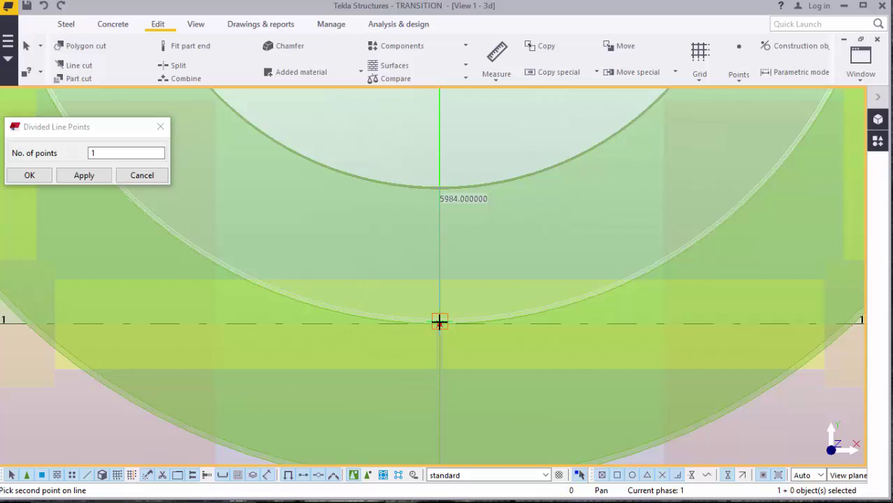
scroll(439, 321, up, 3)
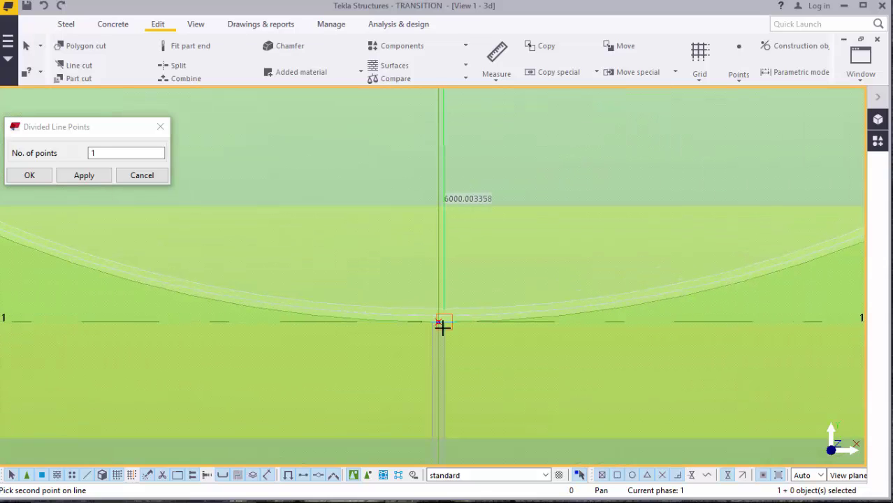
click(438, 322)
scroll(451, 293, down, 4)
scroll(447, 293, down, 5)
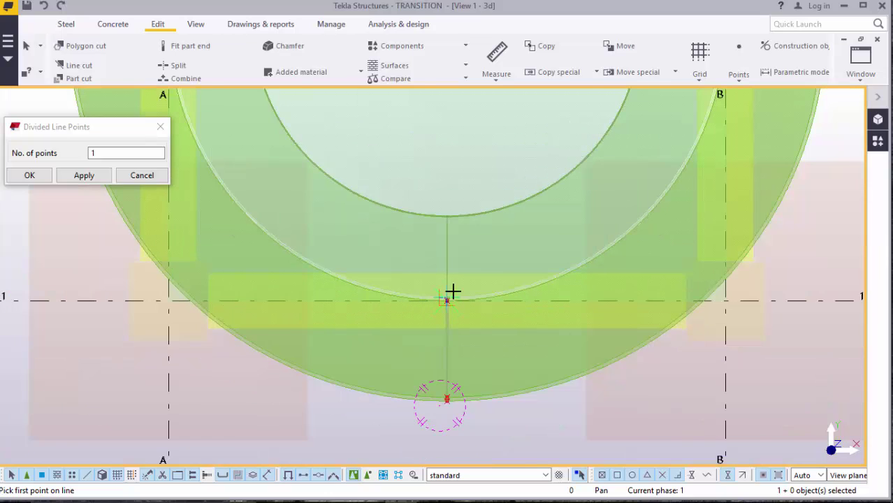
right_click(477, 153)
click(495, 162)
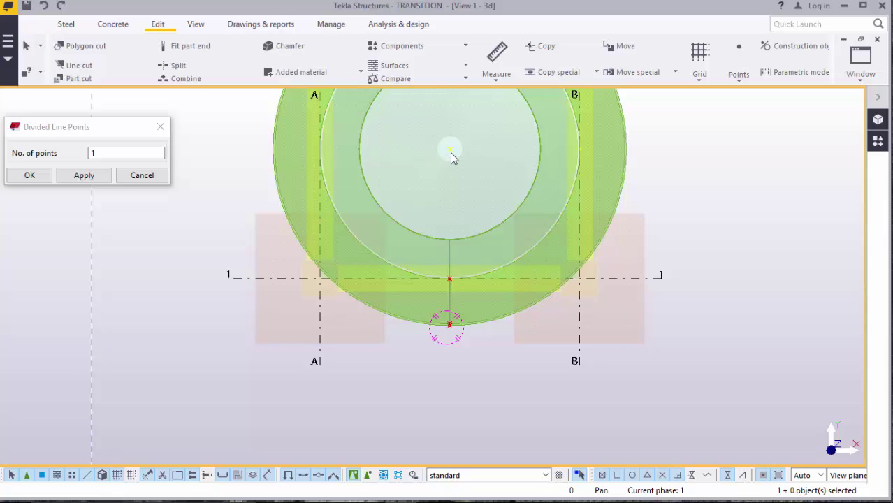
click(161, 128)
scroll(422, 314, down, 1)
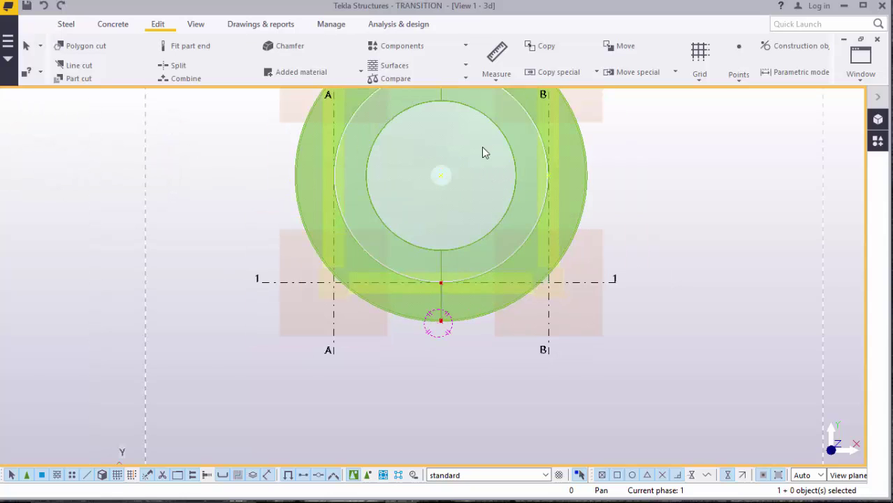
Find "radial" in the applications and components catalogue and start the Radial array tool
scroll(451, 304, up, 4)
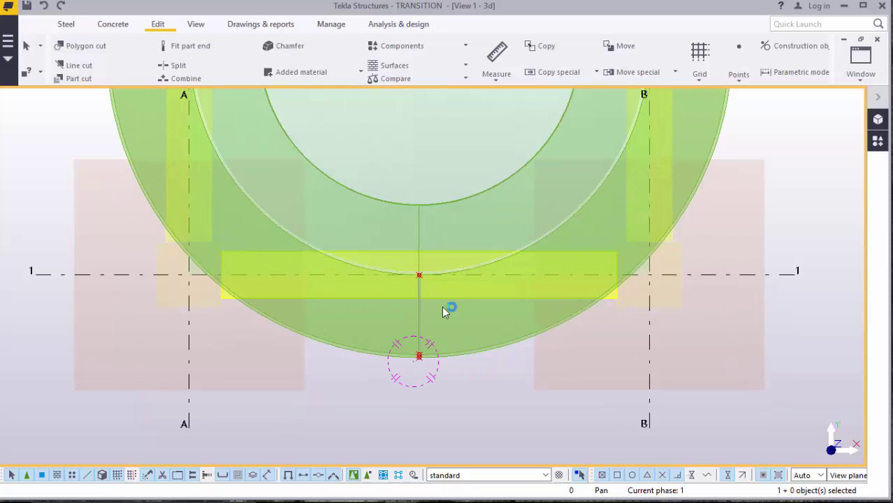
scroll(442, 308, up, 1)
click(878, 142)
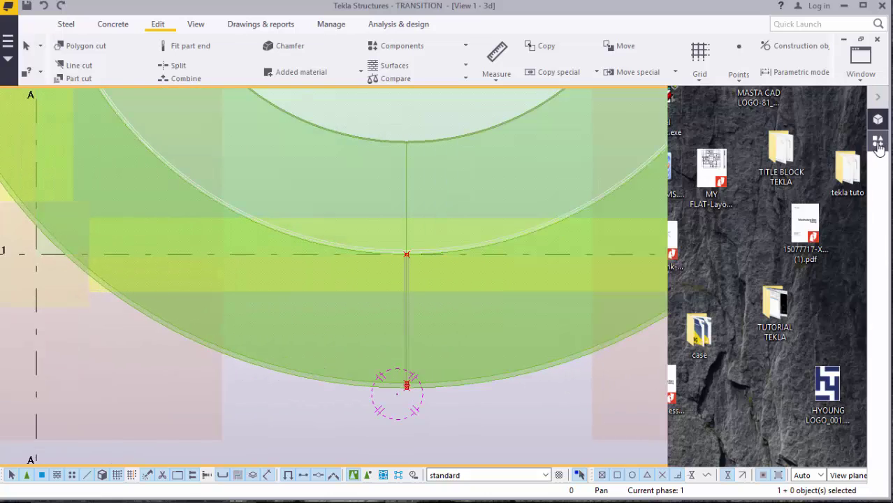
click(734, 149)
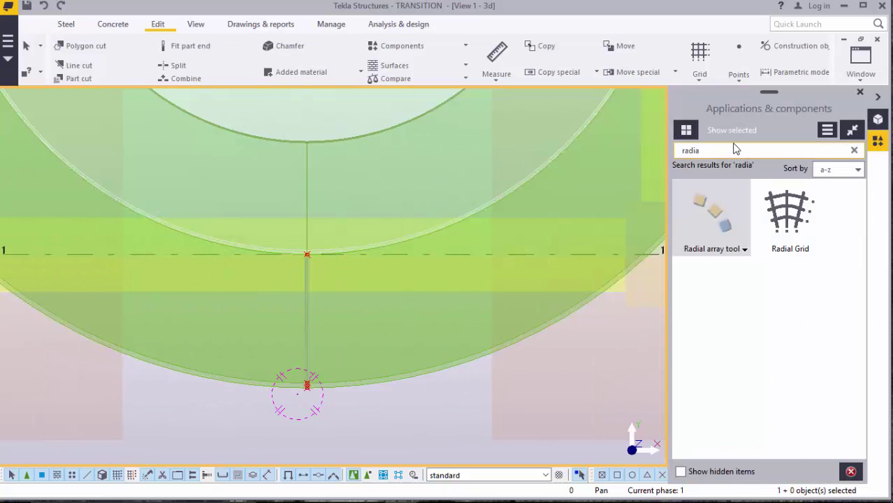
text(l)
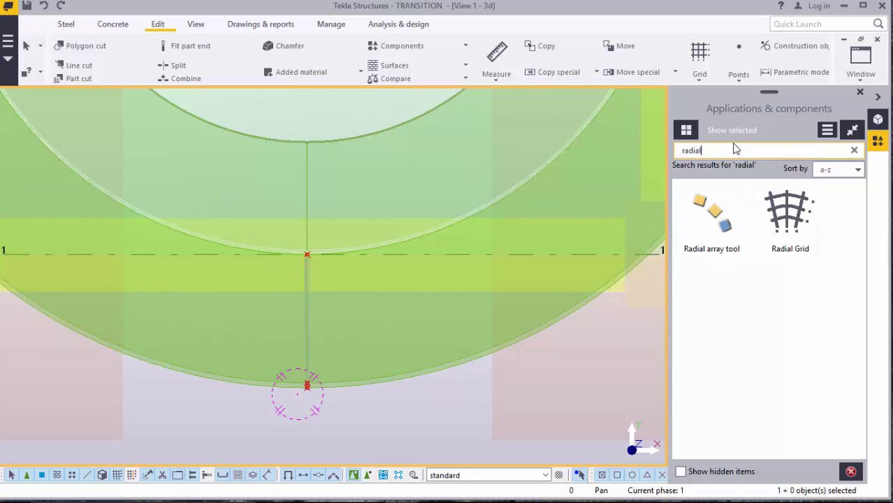
click(708, 233)
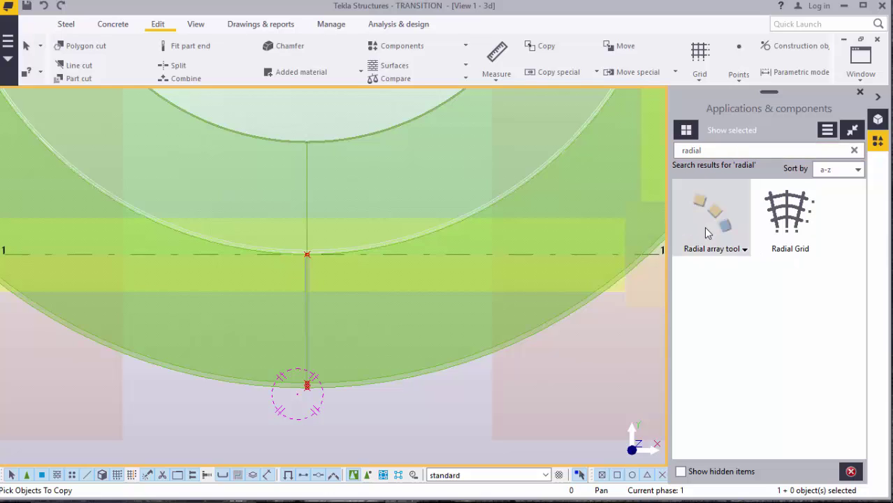
Choose the 30 mm vertical plate beyond grid line 1 as the object to copy in the radial array
scroll(320, 302, down, 3)
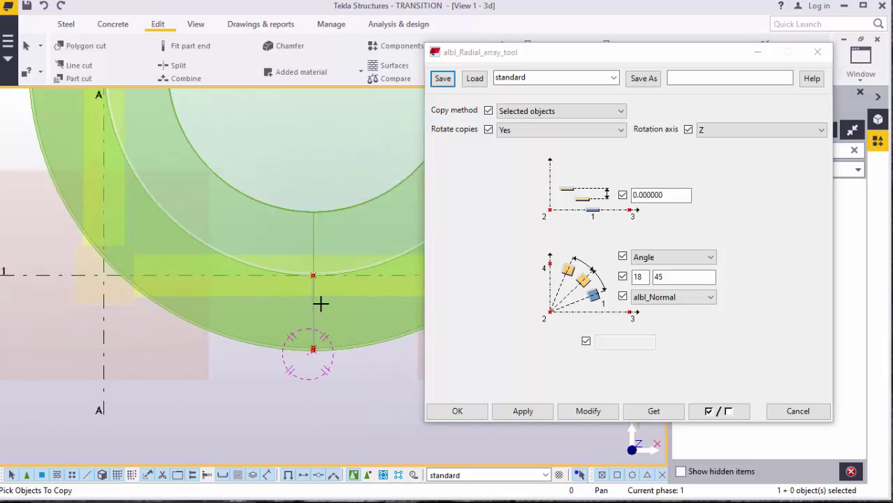
scroll(313, 339, up, 4)
scroll(330, 292, up, 2)
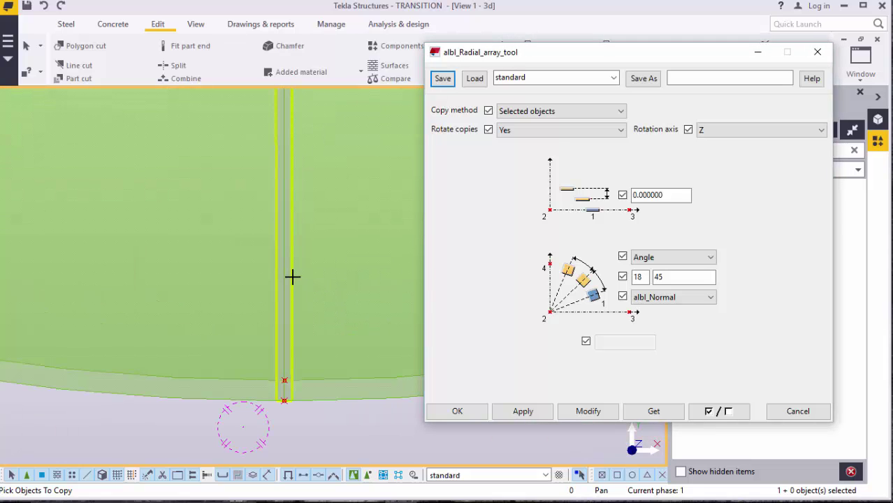
click(292, 277)
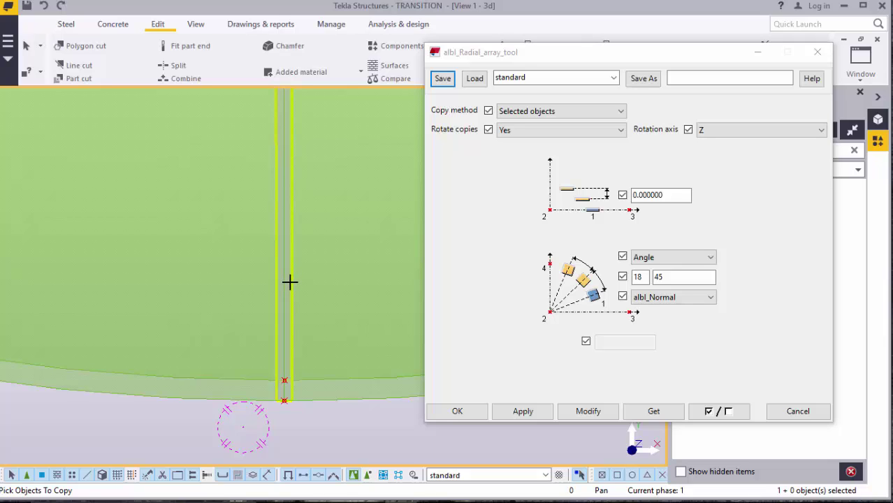
middle_click(290, 281)
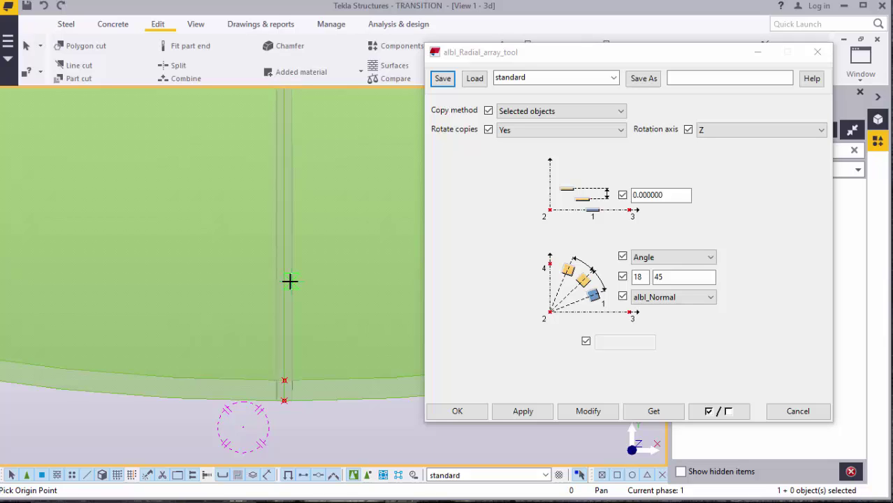
Set the radial array's origin at the constructed centre point of the ring
scroll(273, 303, down, 4)
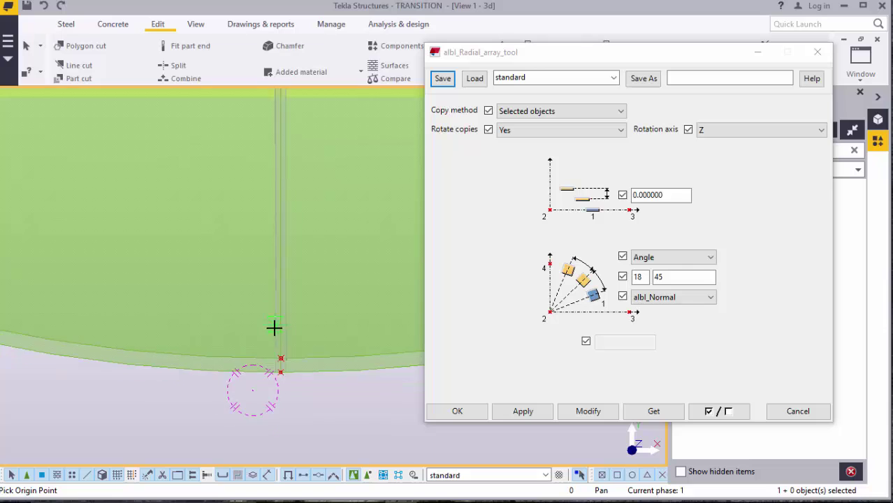
scroll(278, 352, down, 1)
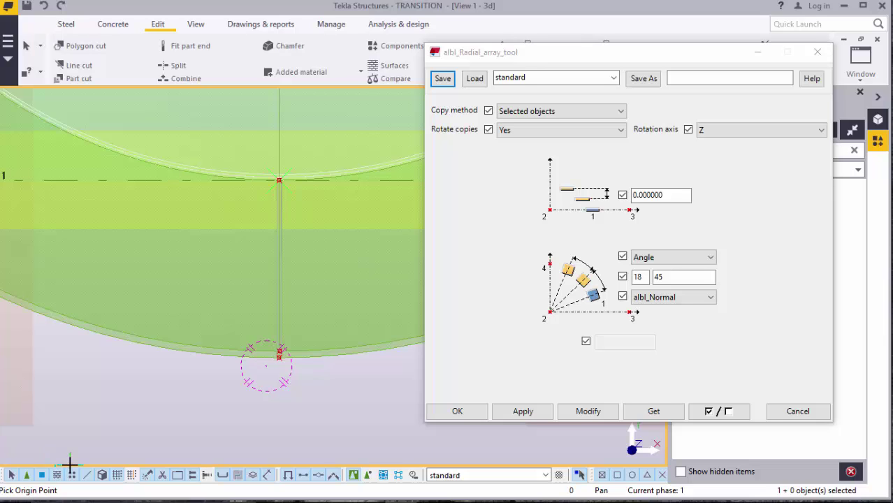
scroll(94, 440, down, 3)
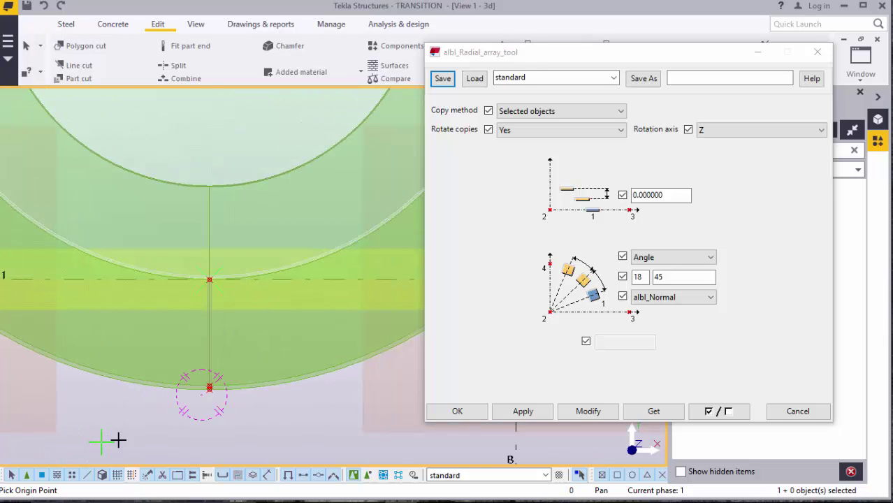
scroll(283, 367, down, 3)
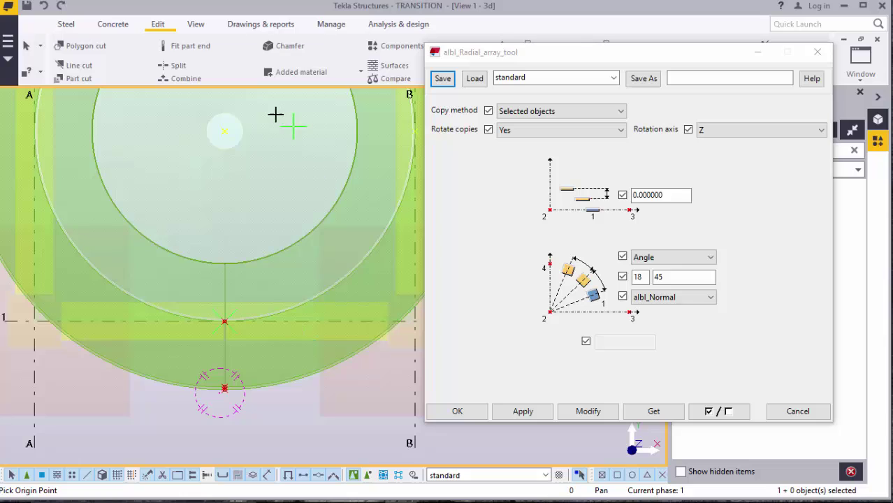
click(225, 131)
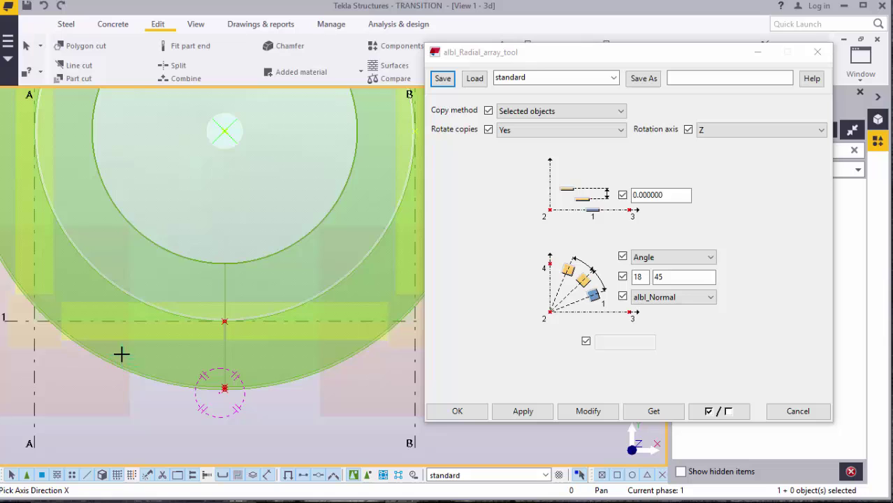
Define the array's X axis direction through the point where the inner shell circle touches grid line B
scroll(121, 355, down, 5)
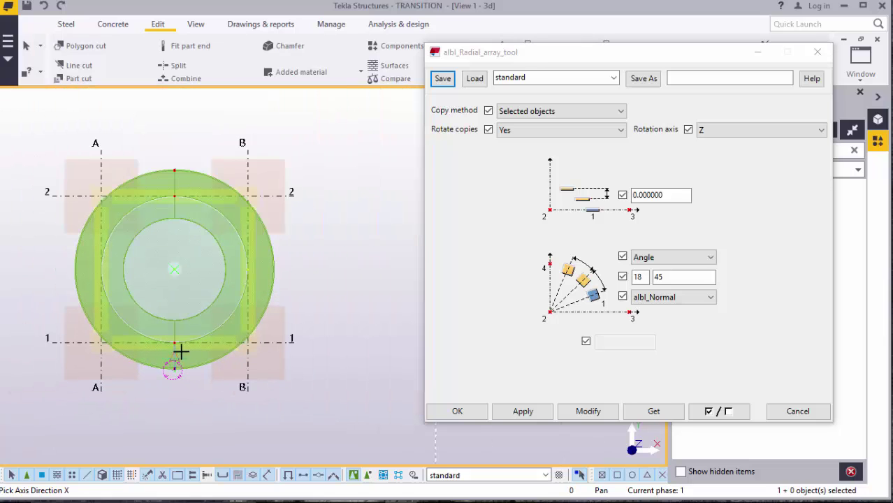
scroll(183, 339, down, 1)
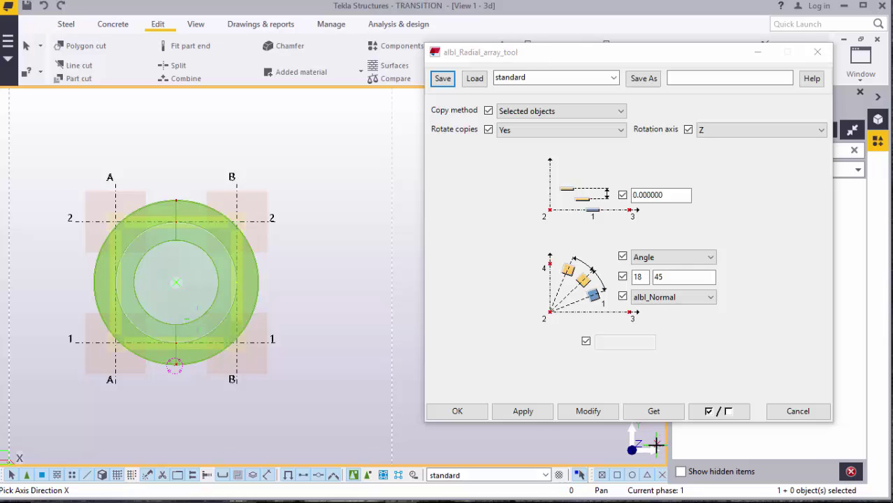
scroll(159, 278, up, 1)
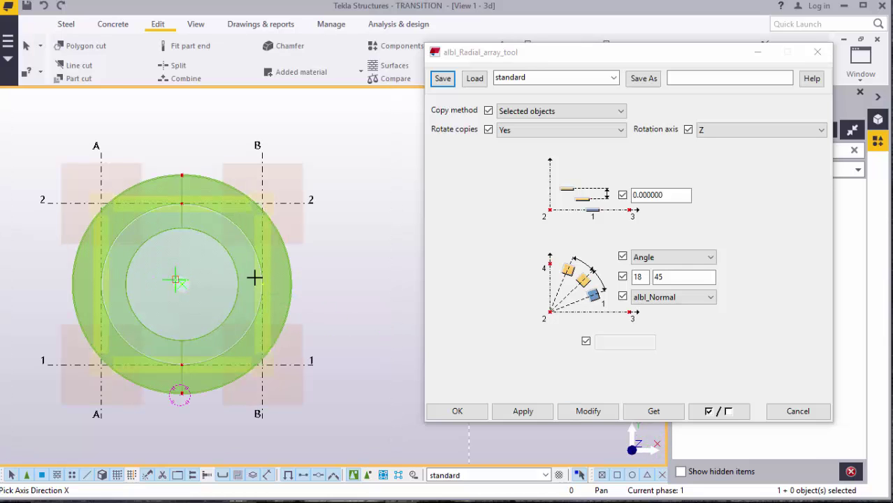
scroll(281, 283, up, 4)
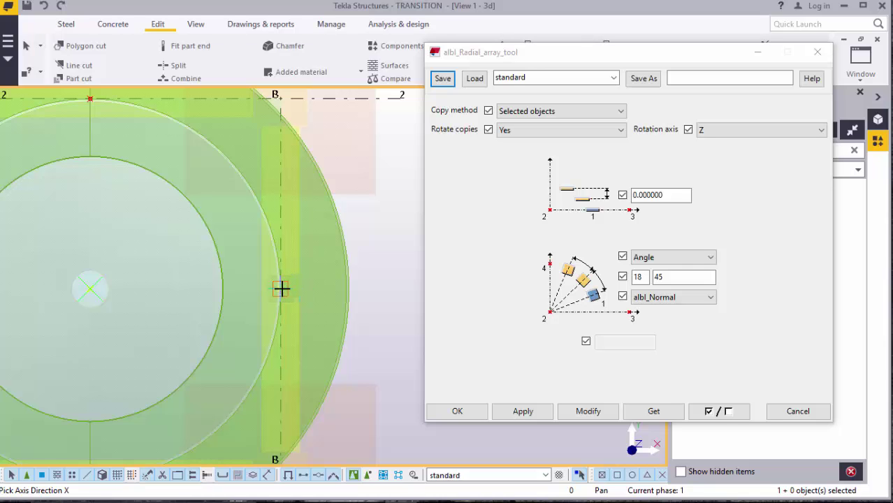
click(281, 288)
Define the array's Y axis direction through the construction point on grid line 2, copying the plate around the ring at 45° intervals
scroll(339, 315, down, 3)
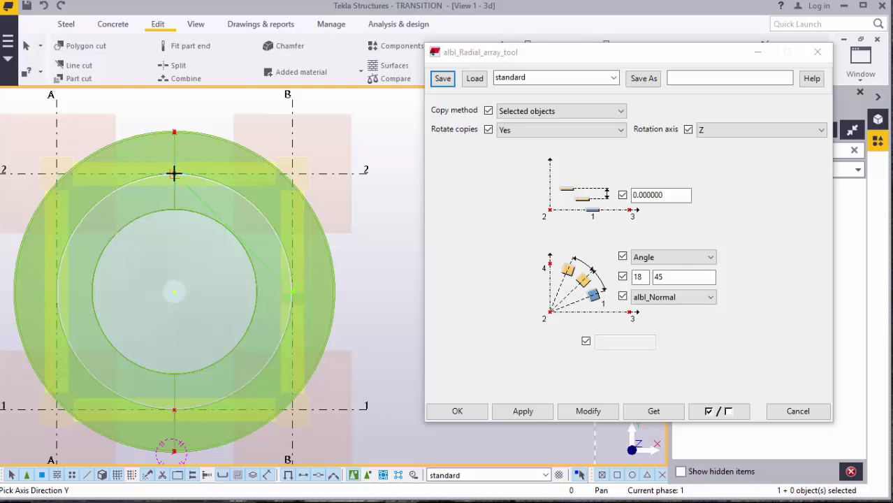
scroll(174, 174, up, 3)
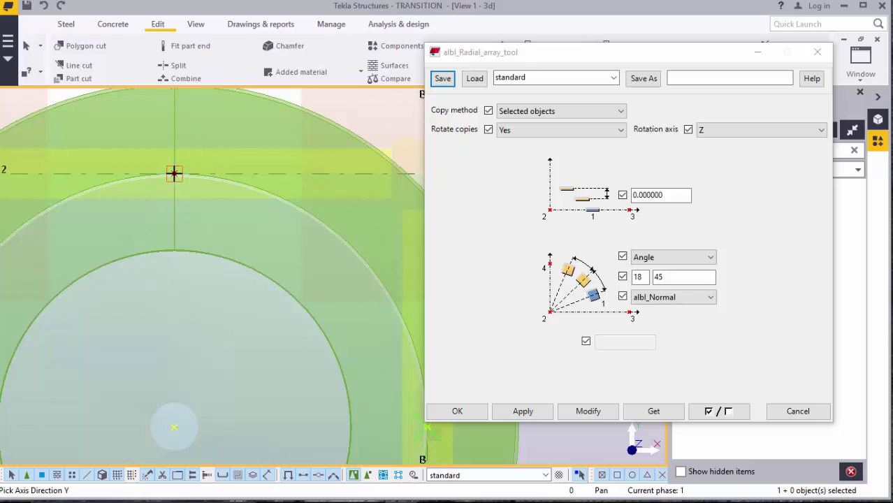
click(174, 173)
scroll(205, 218, down, 5)
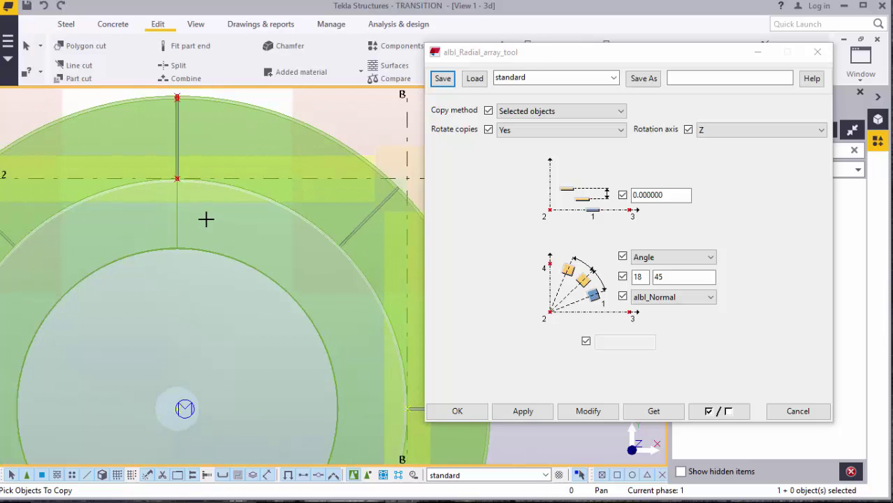
End the radial array command, accept its settings, and close the applications and components catalogue
right_click(337, 138)
click(362, 148)
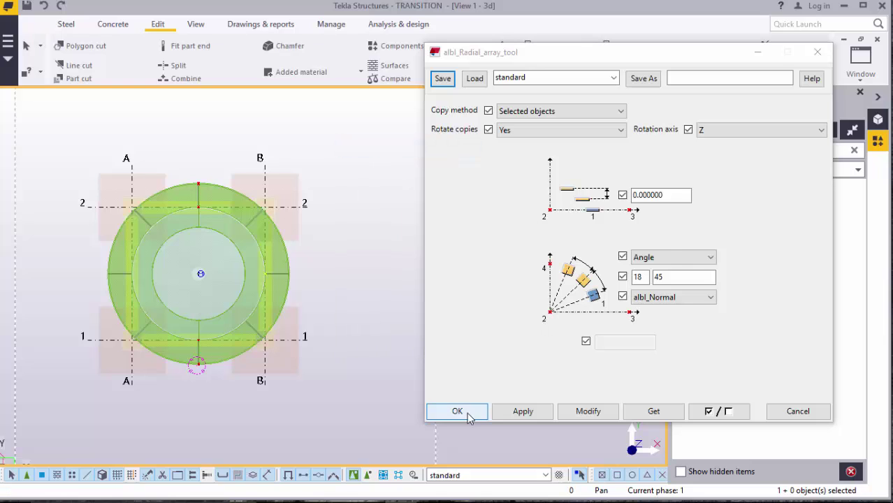
click(467, 410)
scroll(454, 277, down, 1)
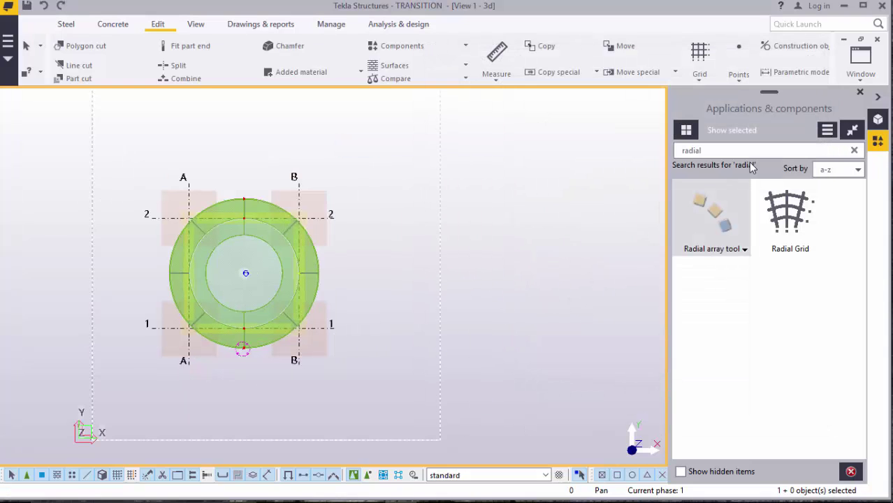
click(859, 93)
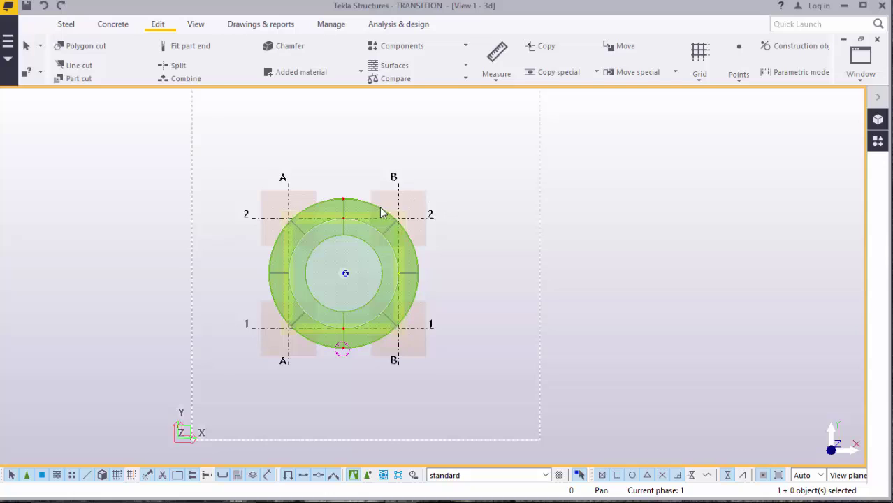
Switch from the plan to the 3D view and examine the vertical plates arrayed around the ring
scroll(381, 210, up, 1)
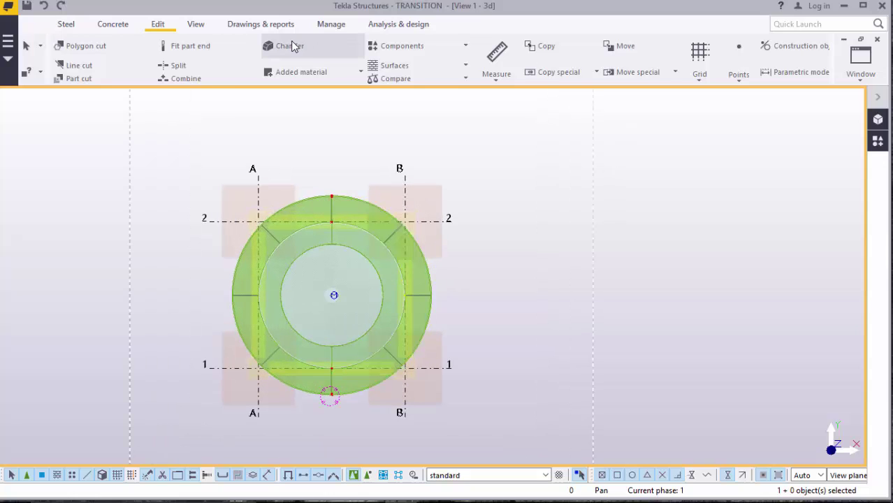
click(202, 27)
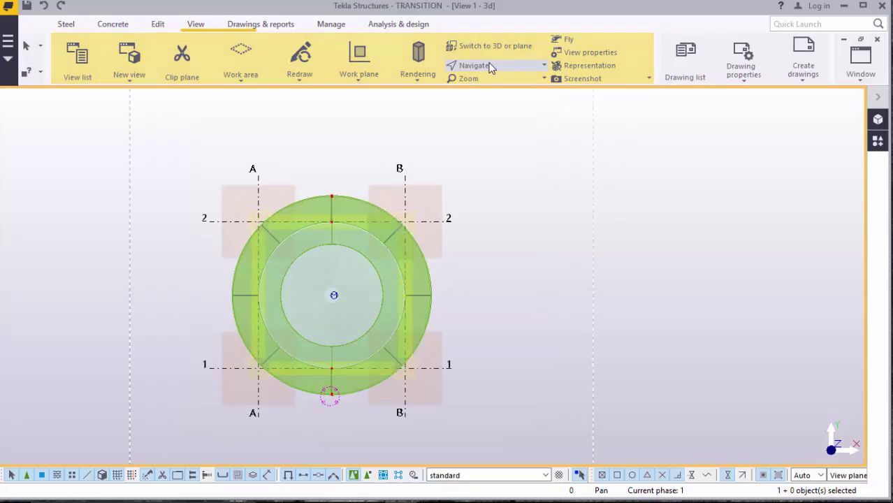
click(496, 49)
scroll(450, 251, up, 5)
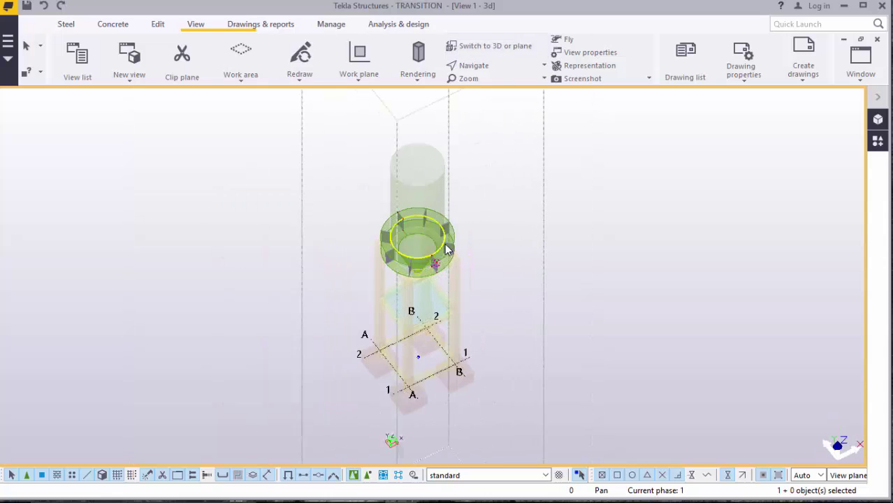
scroll(428, 274, up, 8)
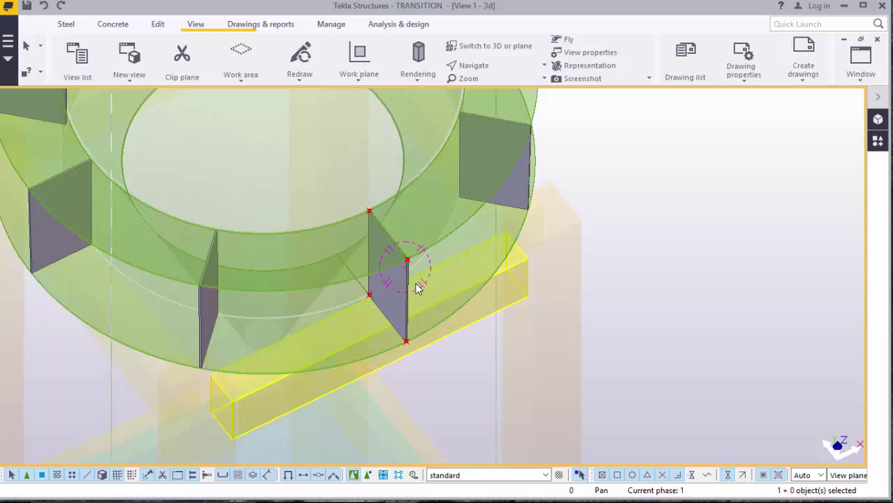
scroll(404, 286, down, 5)
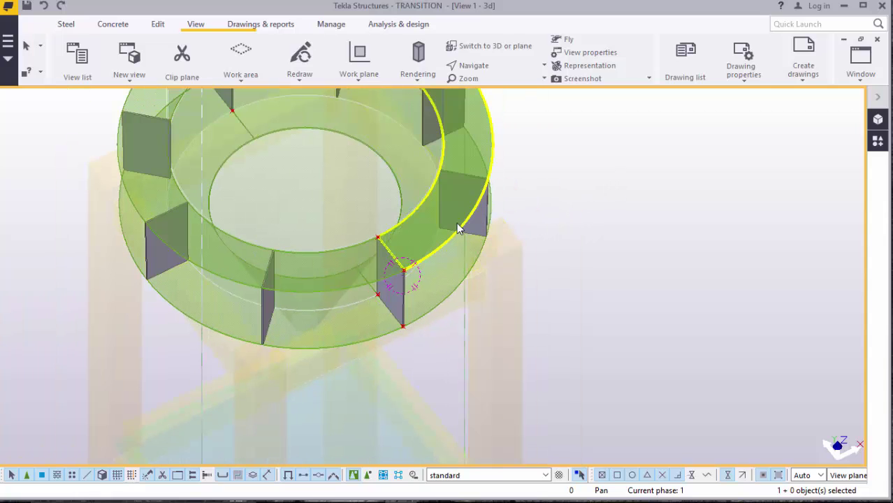
scroll(437, 239, down, 5)
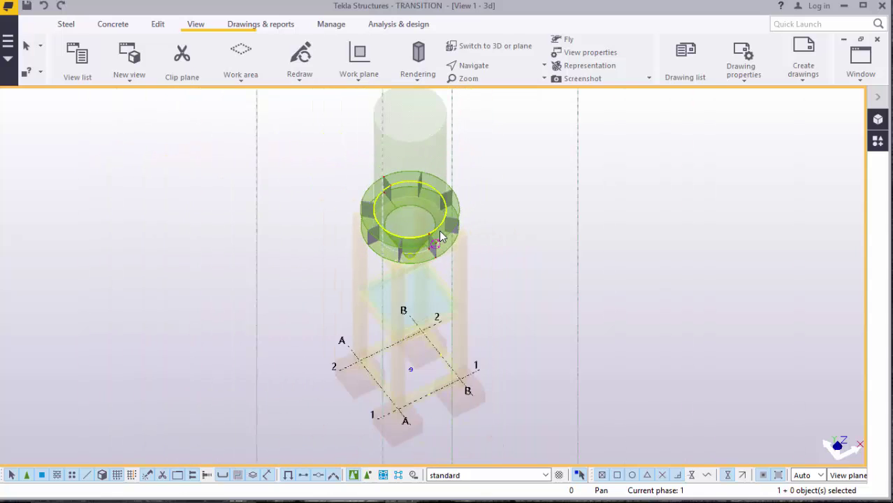
scroll(439, 237, down, 5)
Select the whole model, show its parts with exact lines, and set the parts to opaque rendered display
drag(501, 128, 363, 362)
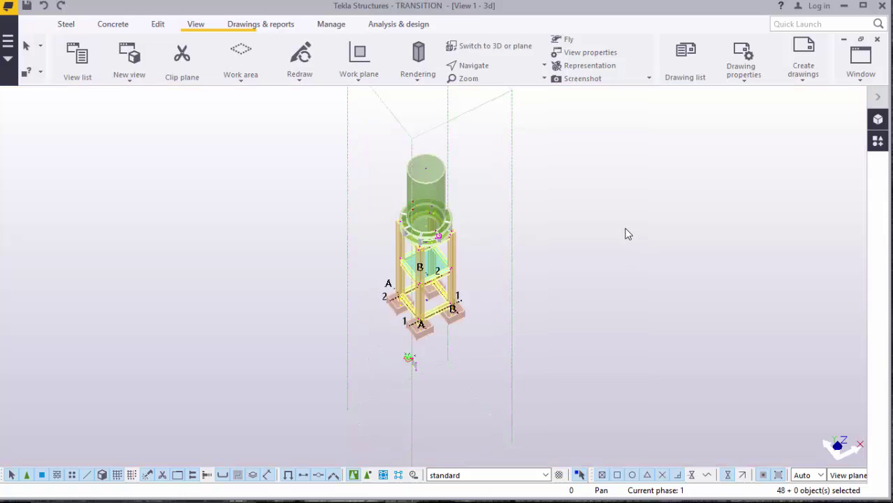
right_click(578, 211)
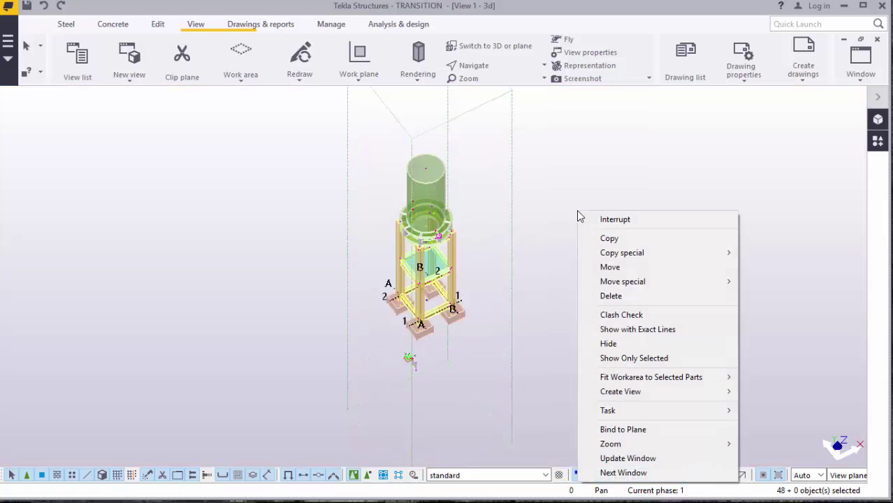
click(650, 330)
scroll(444, 239, up, 5)
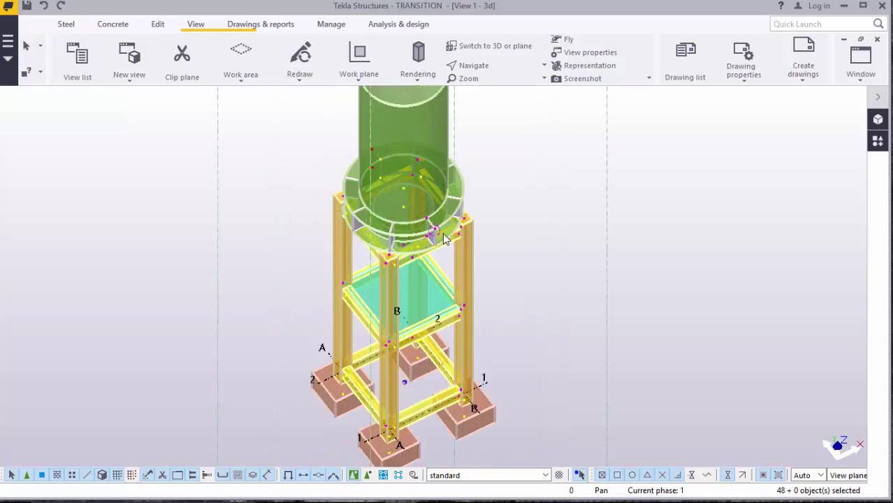
scroll(445, 239, up, 5)
click(547, 167)
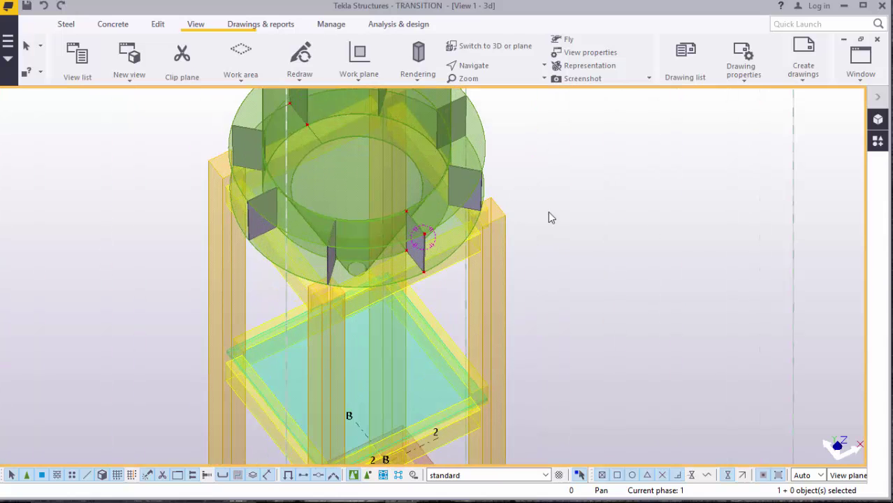
scroll(451, 254, down, 5)
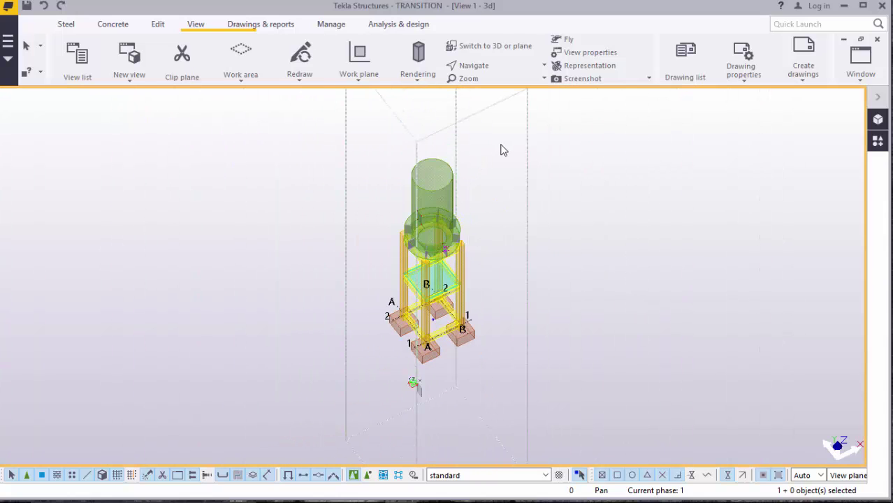
key(ctrl+4)
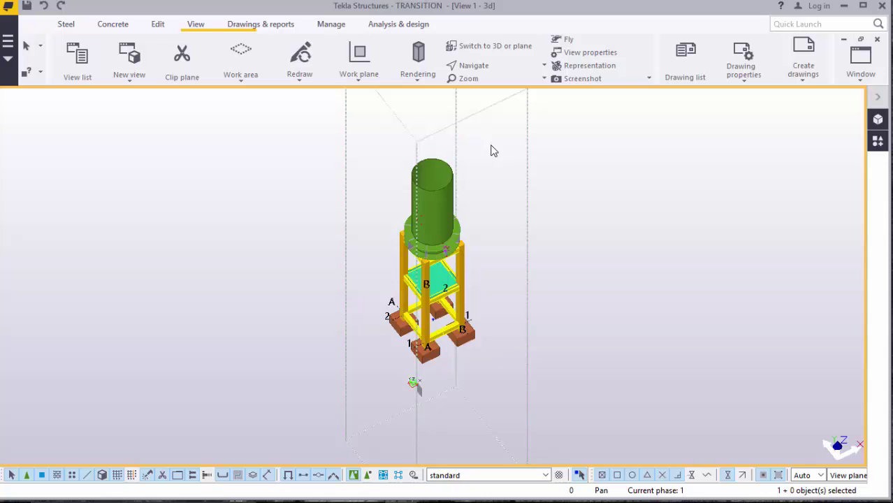
scroll(437, 224, up, 8)
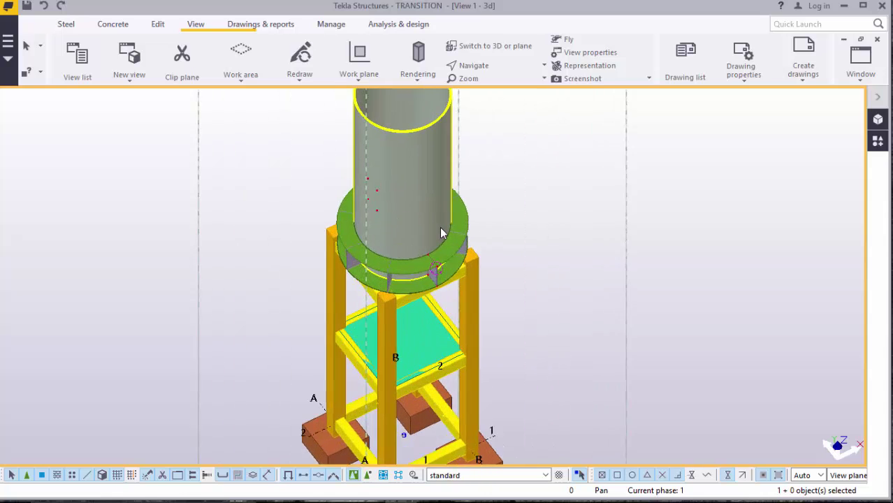
Rotate the 3D view around the support structure to inspect the vertical plates between the two ring plates
click(474, 65)
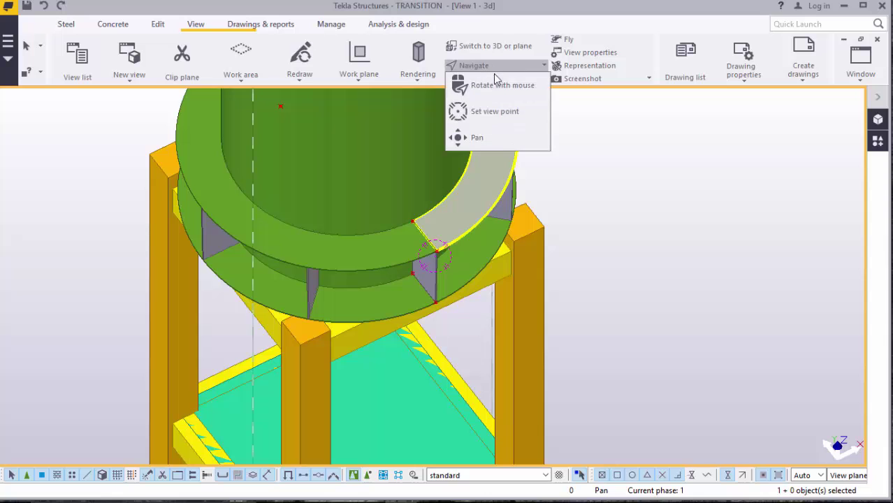
click(503, 84)
ctrl+middle_drag(450, 285, 507, 183)
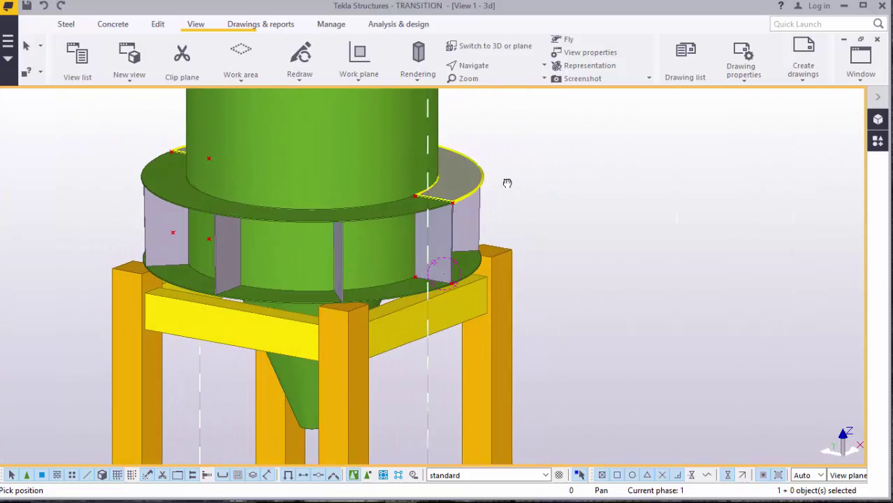
ctrl+middle_drag(363, 252, 464, 346)
right_click(545, 210)
click(573, 220)
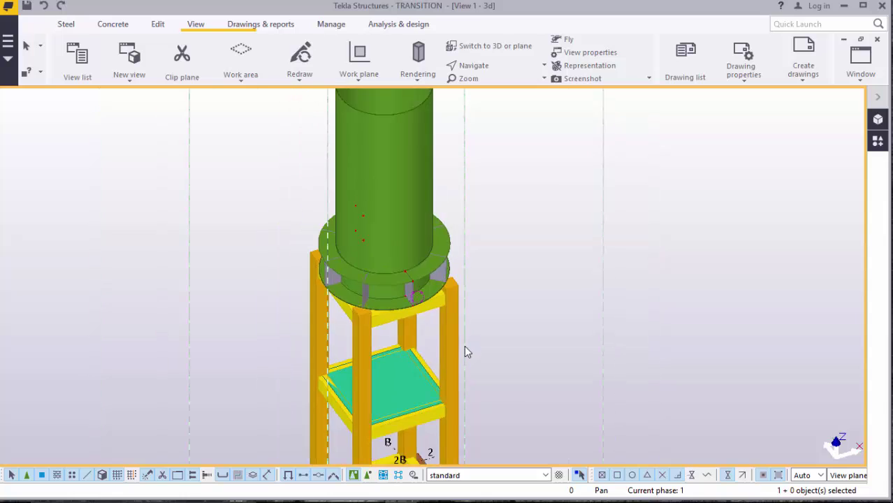
scroll(438, 285, down, 3)
scroll(438, 276, up, 5)
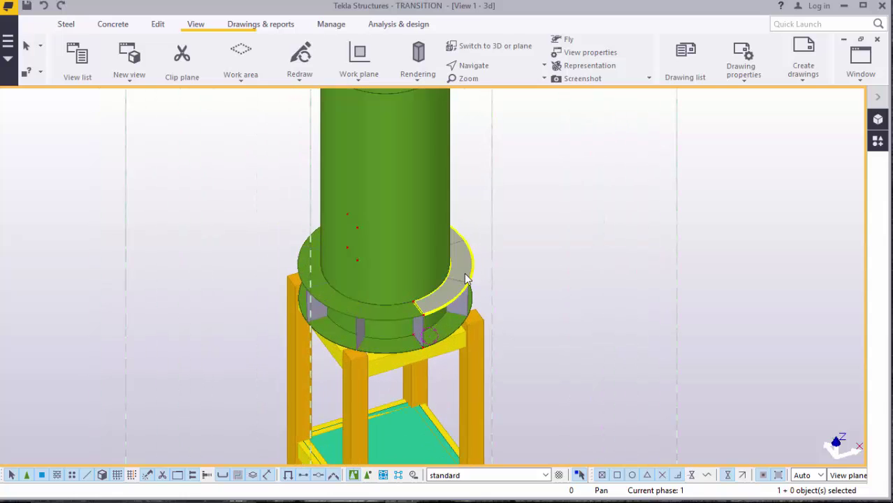
scroll(363, 327, down, 4)
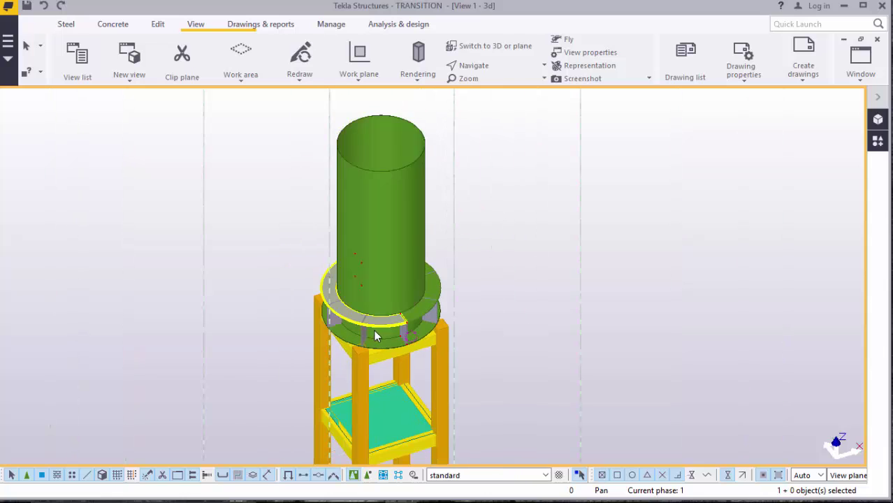
scroll(413, 185, up, 4)
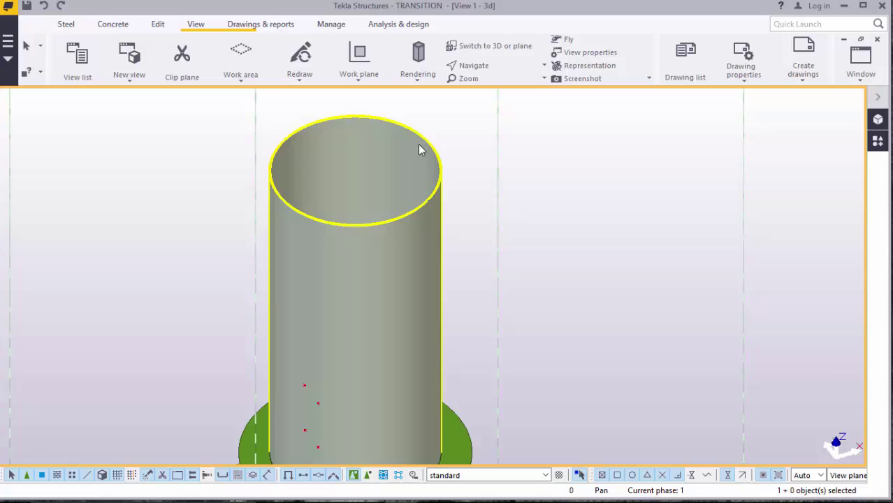
Set the view point near the cylindrical shell's upper rim and rotate the model to look down into the shell
click(466, 65)
click(482, 112)
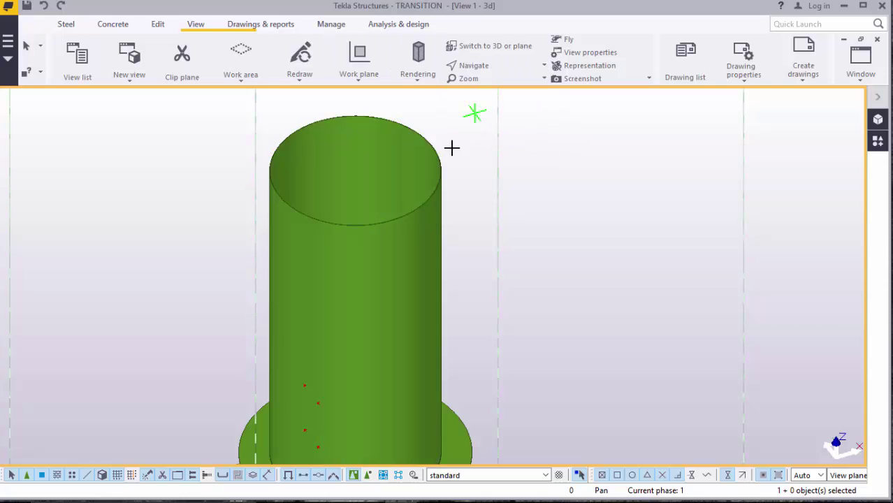
drag(416, 161, 435, 248)
right_click(586, 191)
click(589, 194)
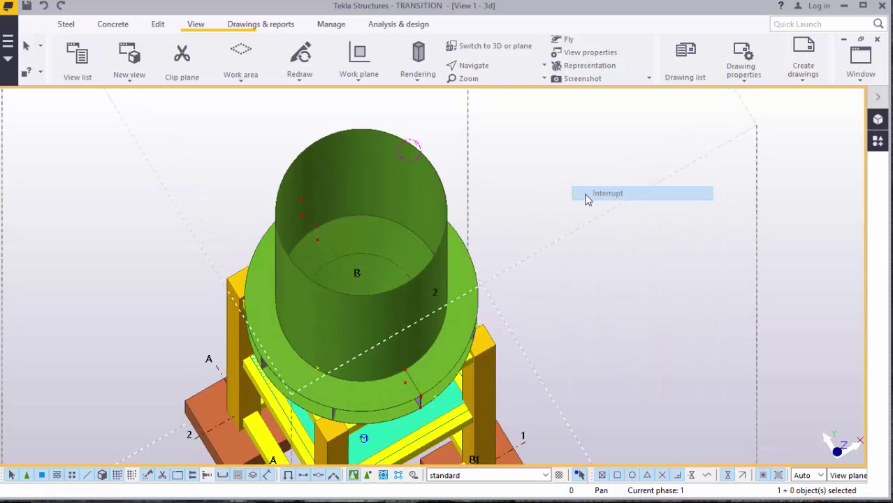
scroll(429, 180, down, 3)
scroll(426, 186, up, 2)
scroll(425, 186, up, 2)
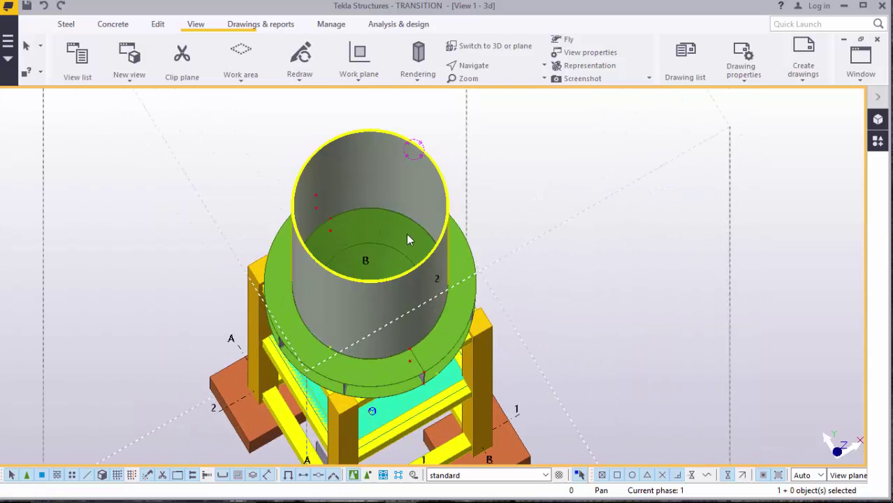
Show only the cylindrical shell, fading all other parts of the model
right_click(524, 145)
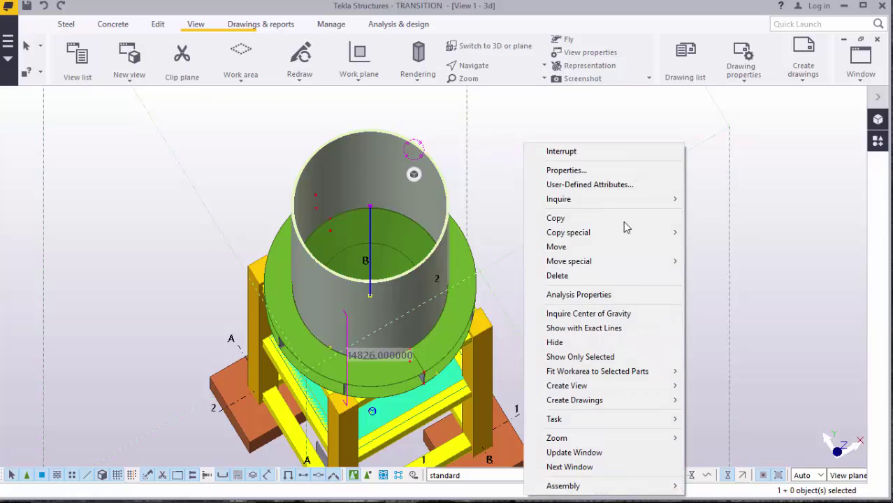
click(599, 364)
scroll(404, 133, up, 3)
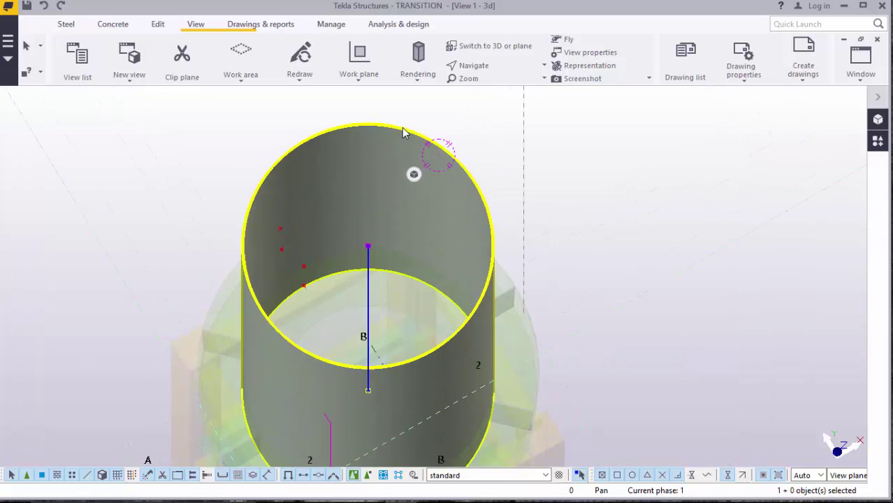
scroll(403, 133, up, 2)
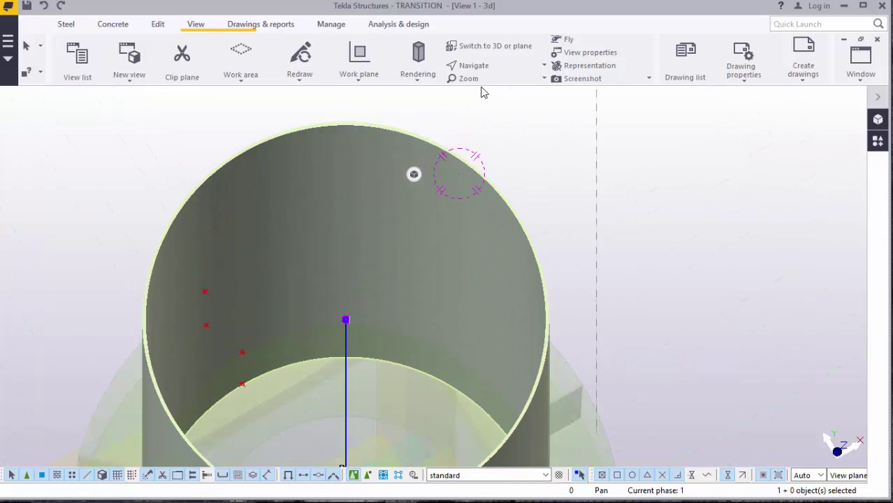
Switch to the plan view and examine the shell's wall where it touches grid line 2
click(484, 48)
scroll(428, 301, up, 3)
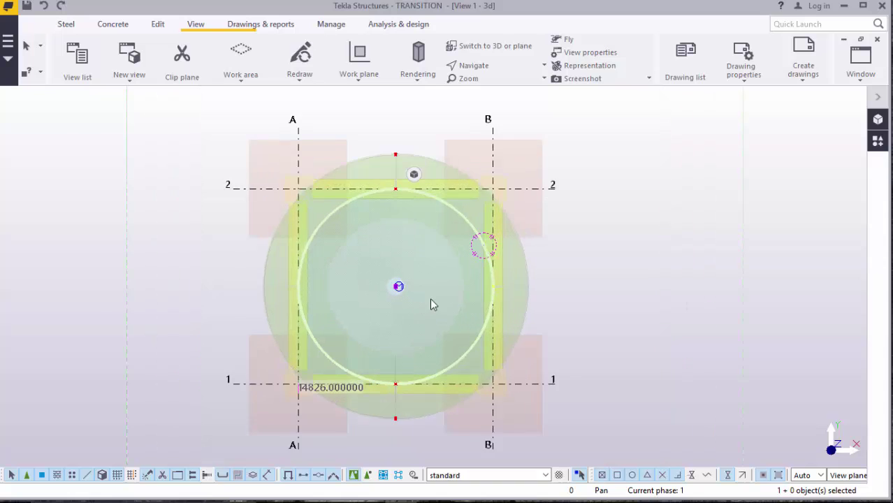
scroll(364, 159, up, 2)
scroll(364, 158, up, 5)
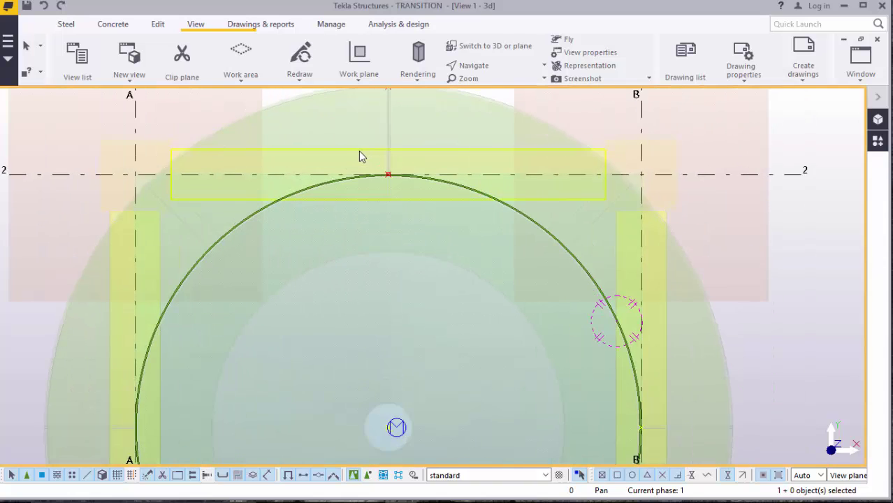
scroll(399, 196, up, 1)
scroll(397, 190, down, 2)
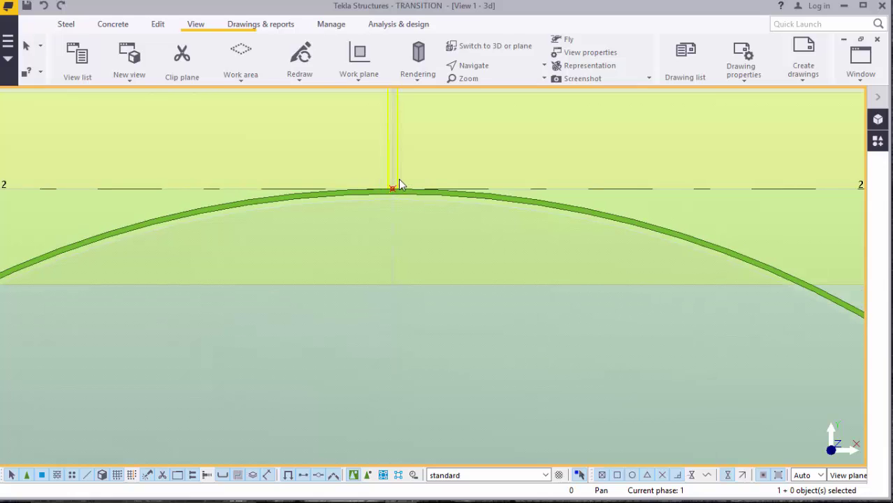
scroll(365, 174, down, 5)
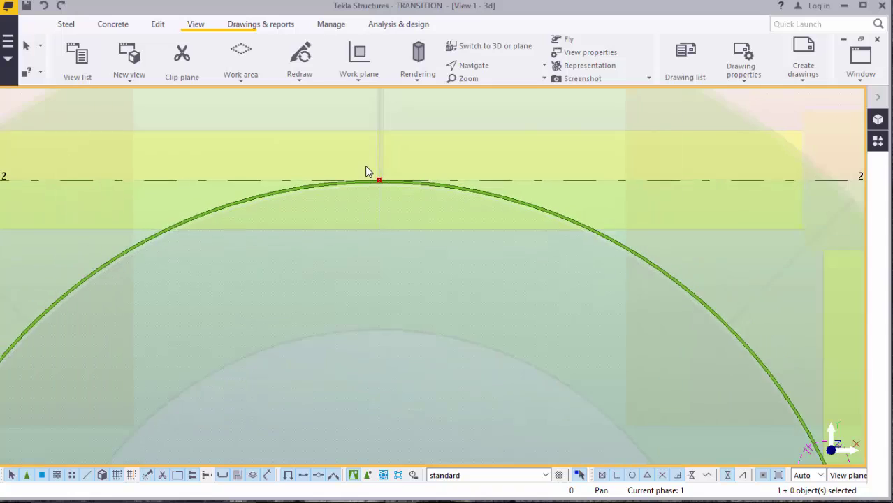
scroll(367, 168, down, 5)
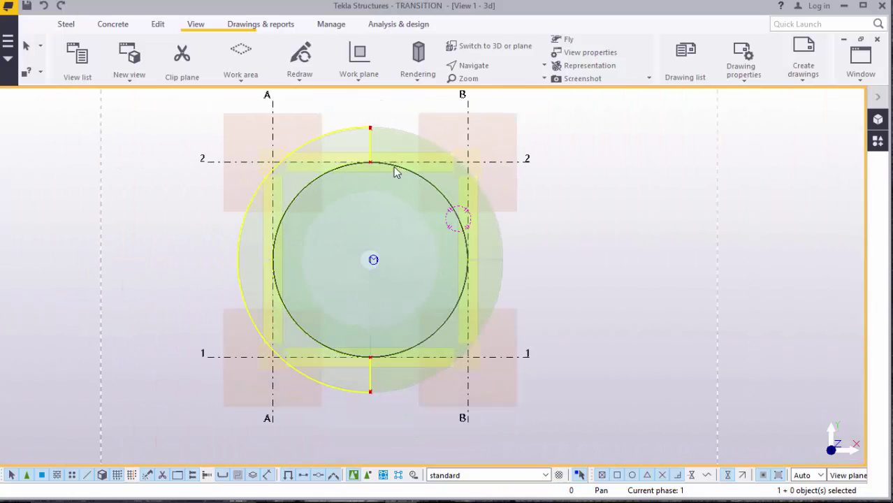
scroll(397, 333, up, 3)
scroll(375, 346, down, 2)
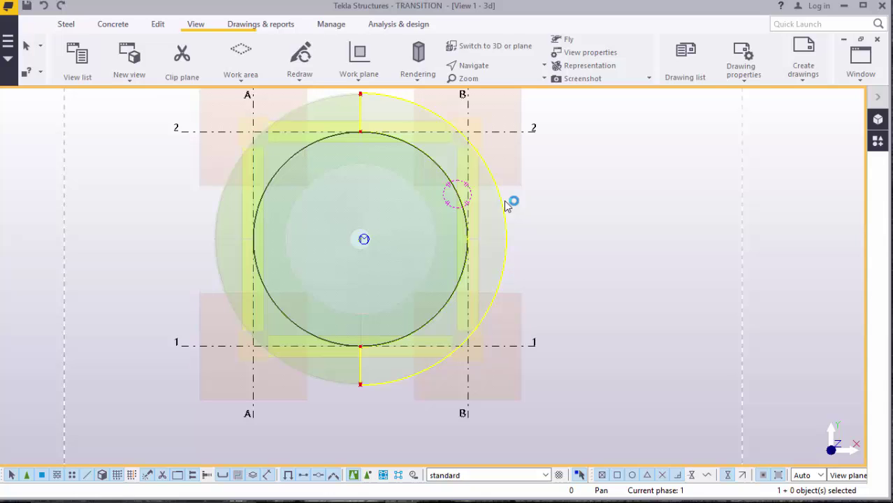
Add a construction point on the shell's outer face where it touches grid line 2
click(158, 27)
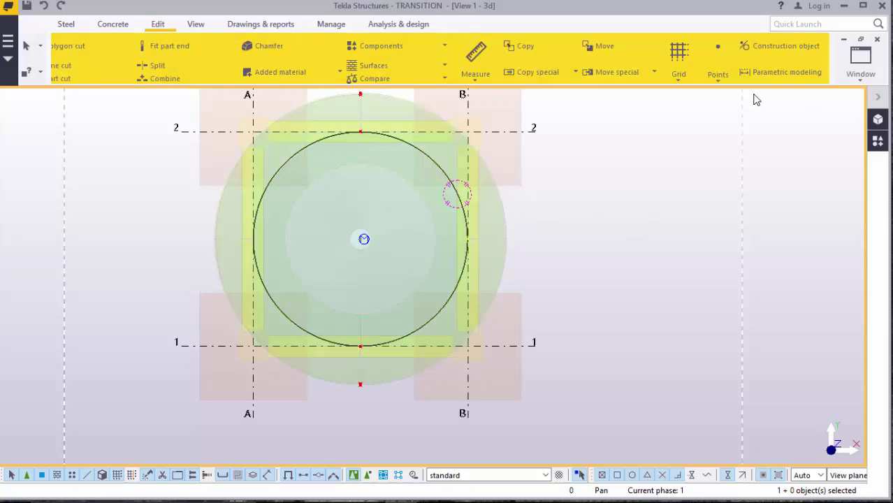
click(740, 83)
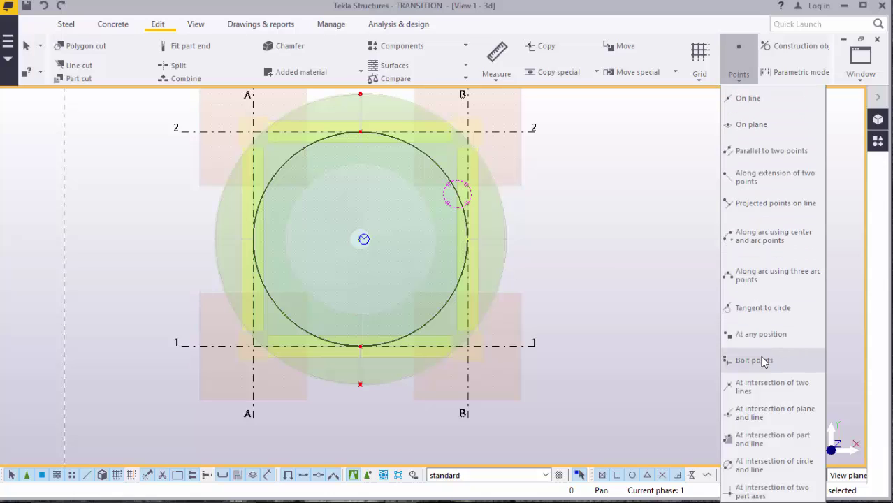
click(763, 336)
scroll(360, 130, up, 6)
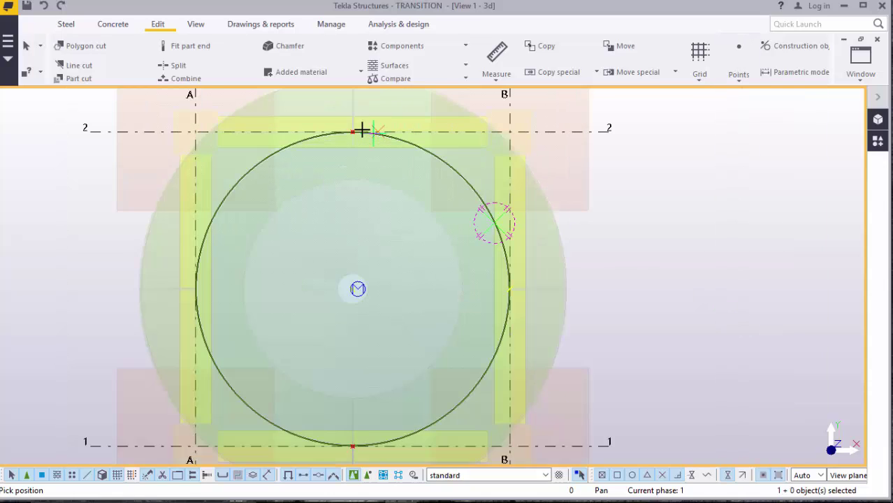
scroll(336, 131, up, 3)
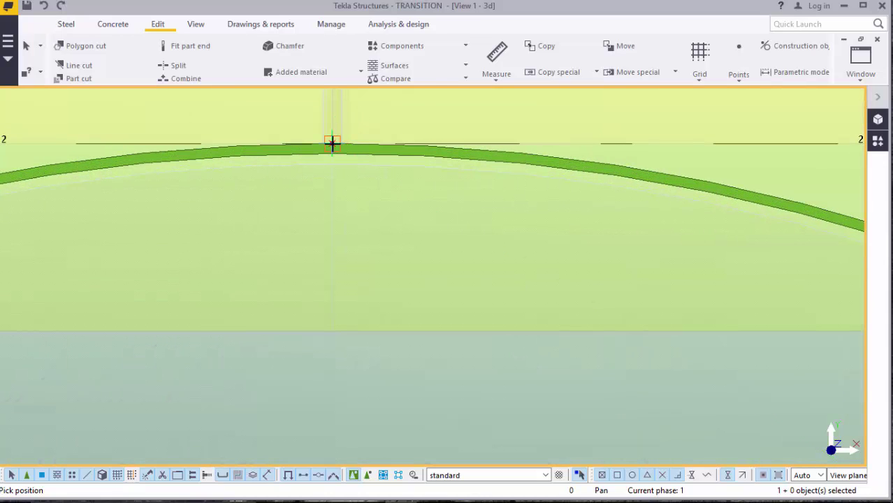
Add a construction point on the shell's outer face where it touches grid line B
scroll(342, 131, down, 8)
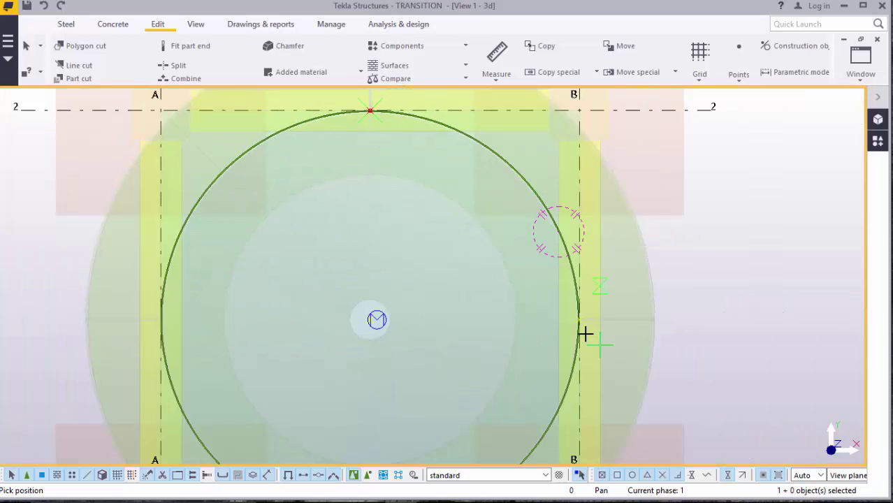
scroll(586, 336, up, 6)
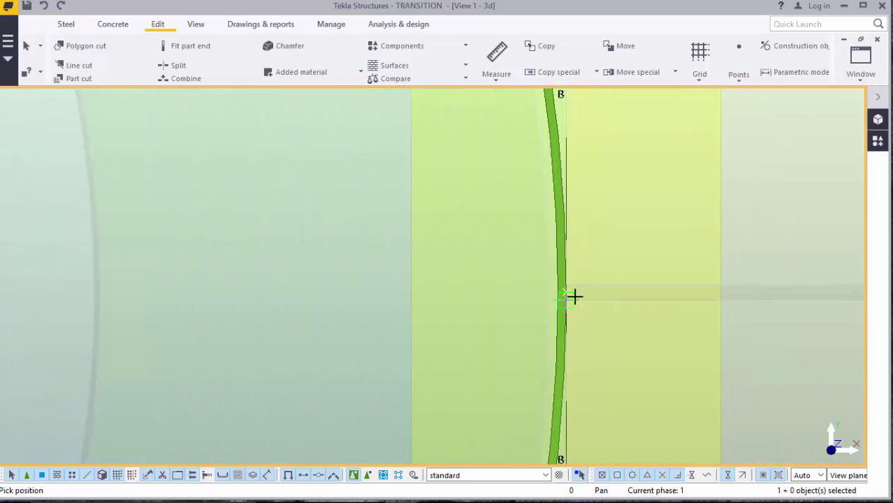
scroll(573, 297, up, 5)
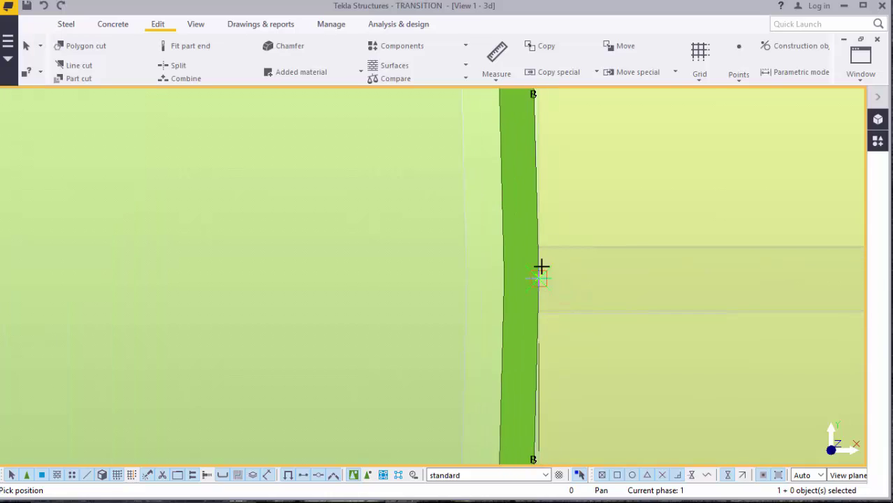
scroll(541, 266, down, 5)
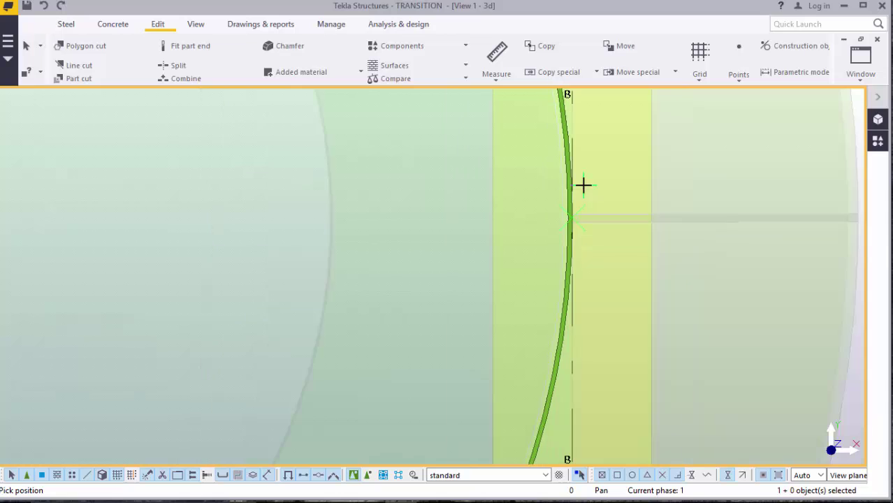
Add a construction point on the shell's outer face where it touches grid line 1, and end point placement
scroll(588, 180, down, 5)
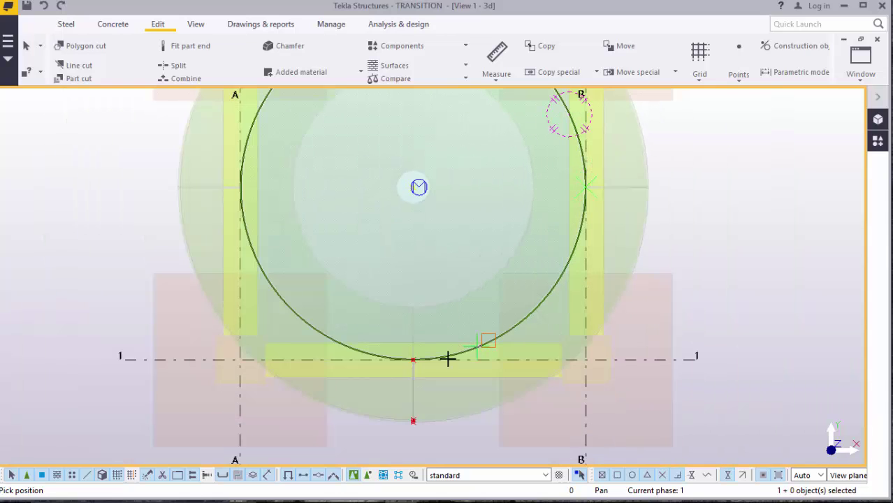
scroll(448, 359, up, 5)
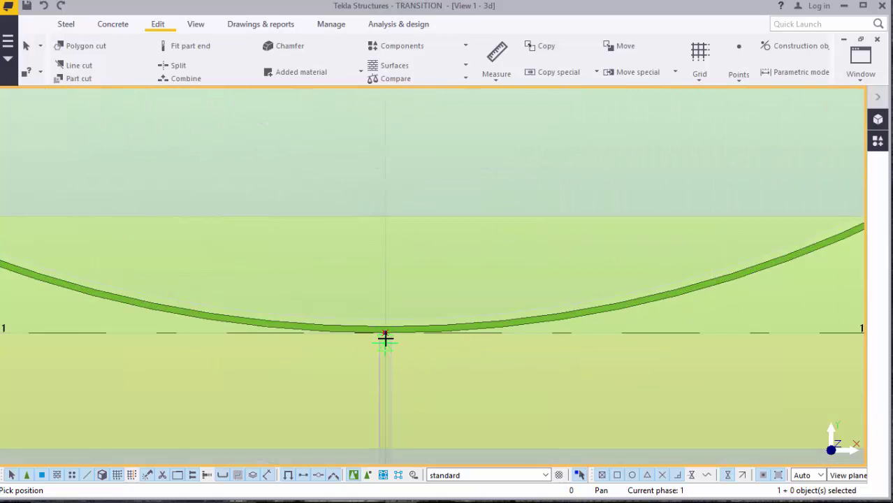
scroll(385, 338, up, 4)
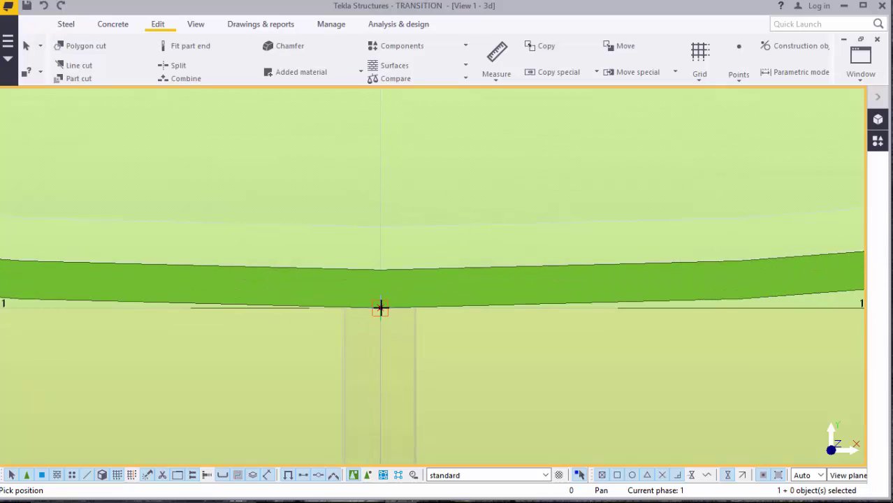
scroll(387, 308, down, 4)
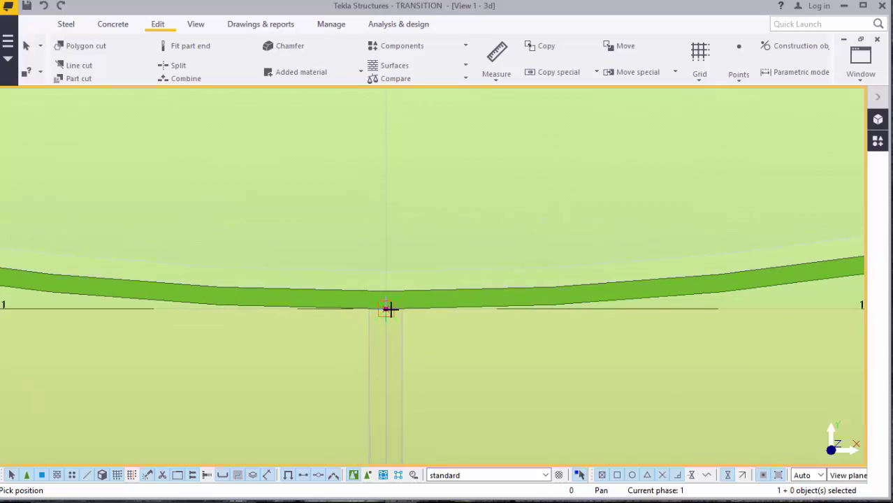
scroll(389, 310, down, 2)
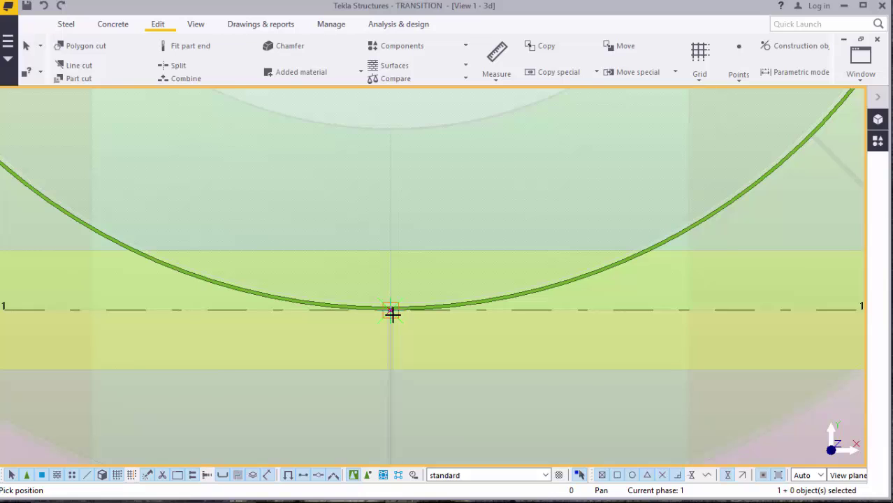
scroll(392, 314, down, 5)
right_click(624, 168)
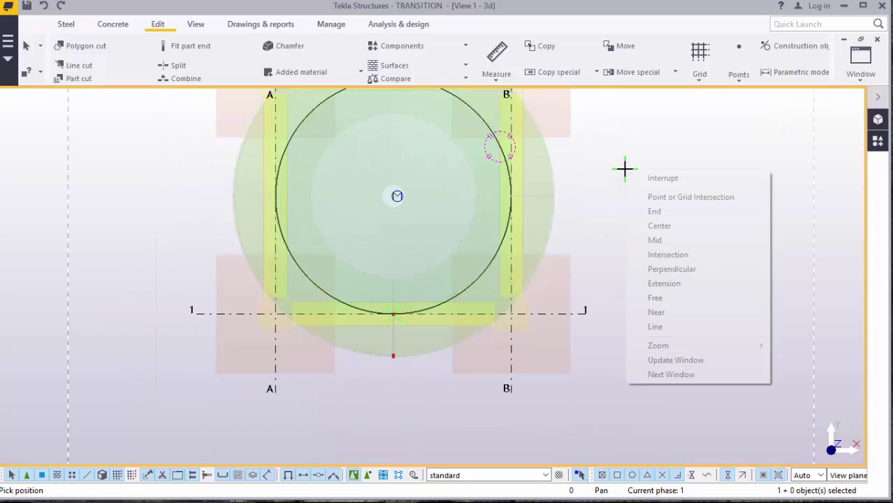
click(633, 177)
scroll(548, 313, down, 2)
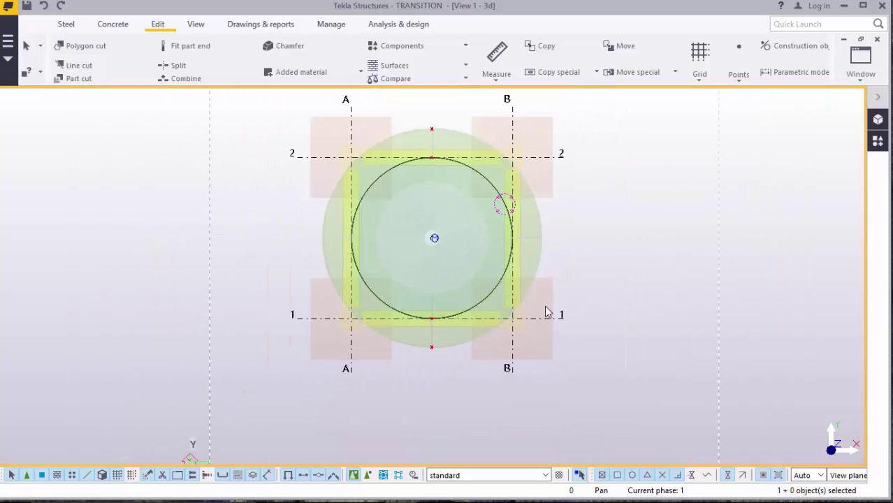
Start a steel curved beam at the construction point where the shell touches grid line 2
scroll(461, 163, up, 5)
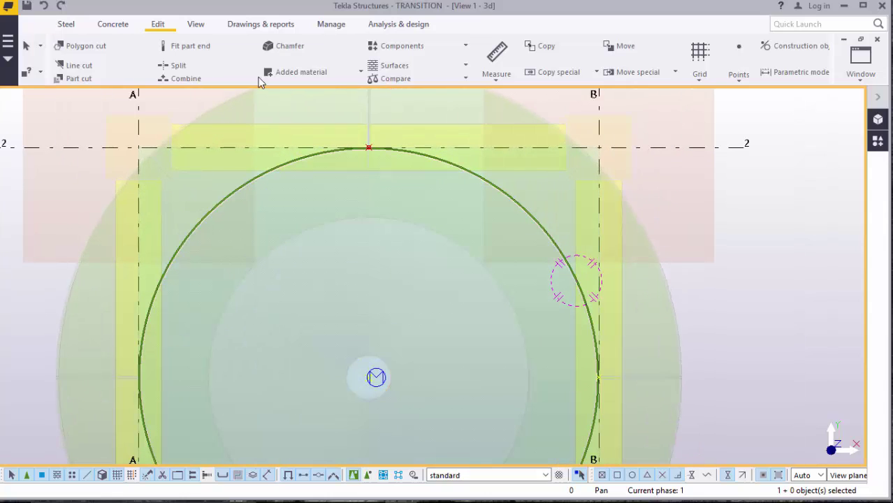
click(69, 25)
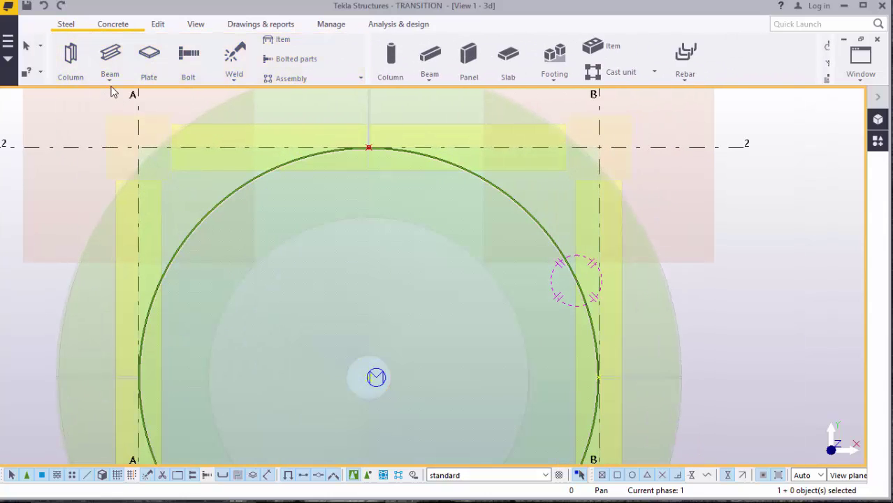
click(110, 75)
click(133, 152)
scroll(382, 137, up, 5)
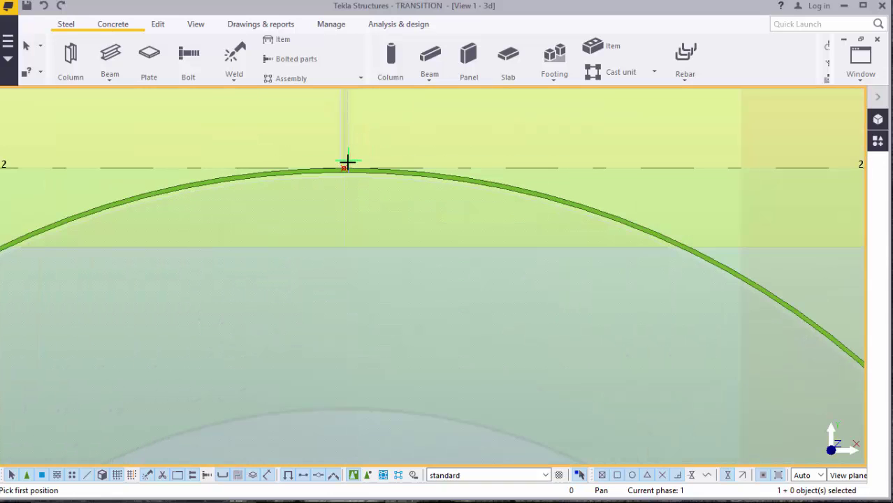
scroll(342, 173, up, 3)
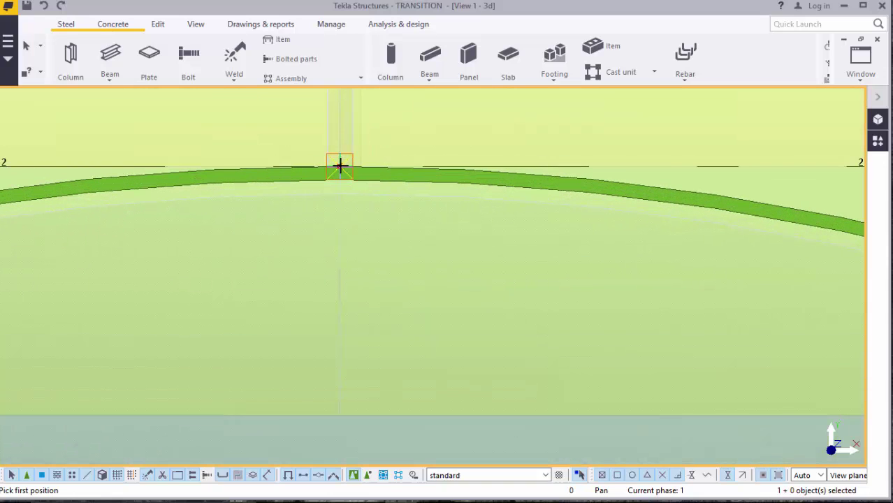
click(339, 170)
Set the curved beam's second position at the point where the shell touches grid line B
scroll(346, 153, down, 5)
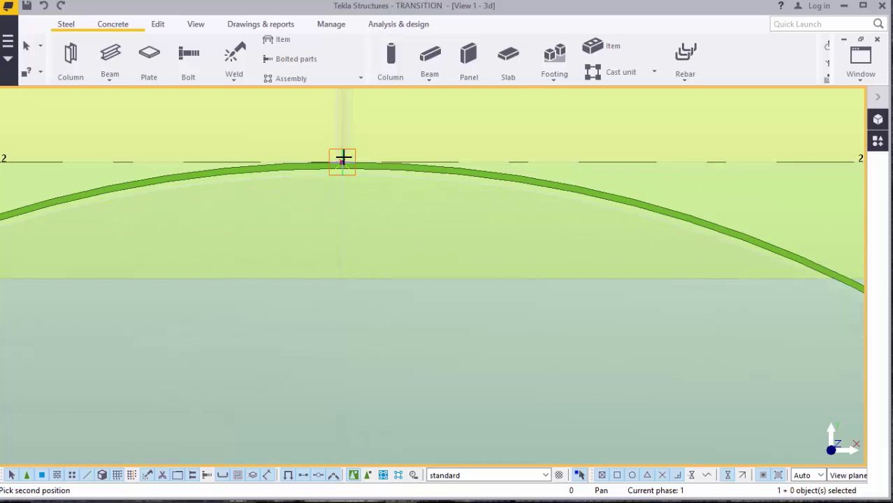
scroll(356, 132, down, 5)
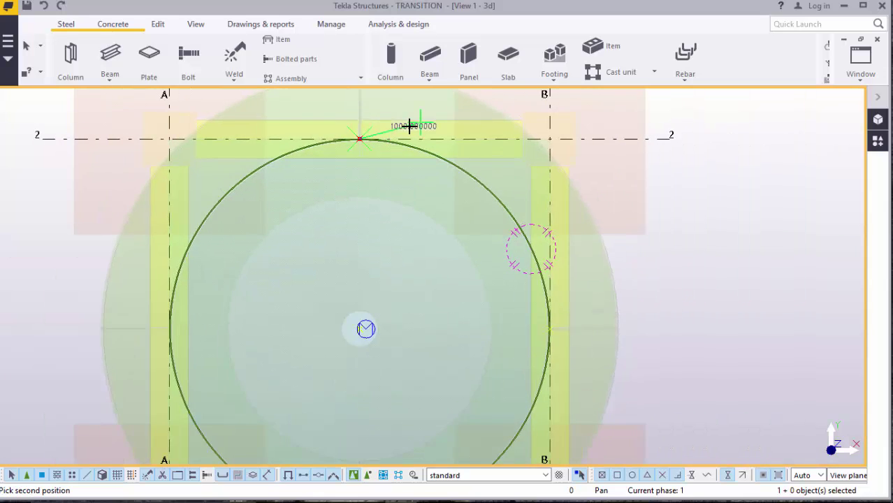
scroll(520, 279, up, 2)
scroll(527, 298, up, 5)
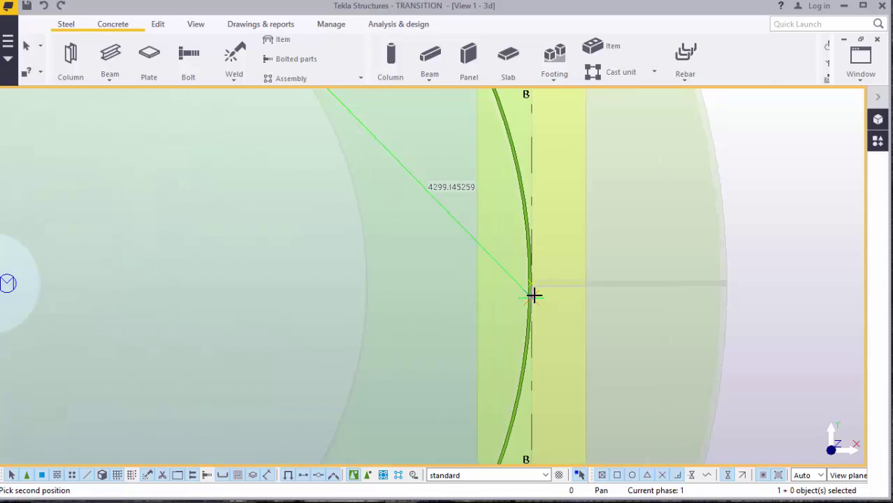
scroll(532, 274, up, 3)
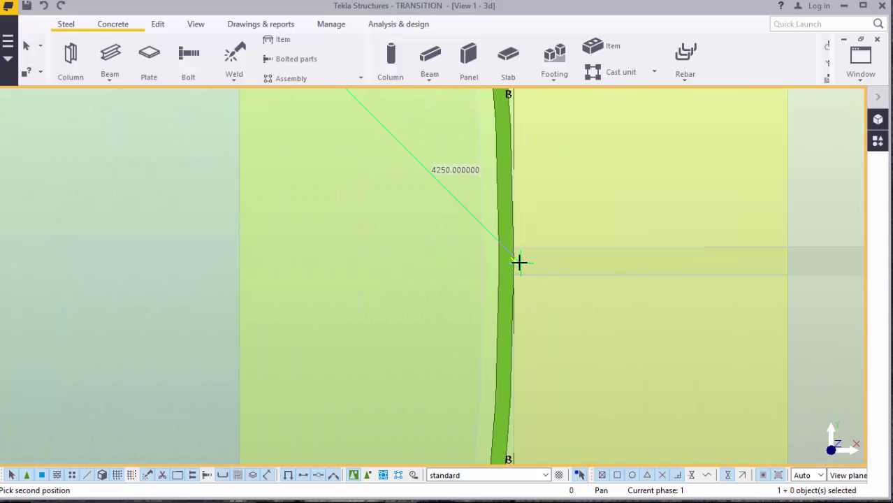
scroll(515, 262, up, 3)
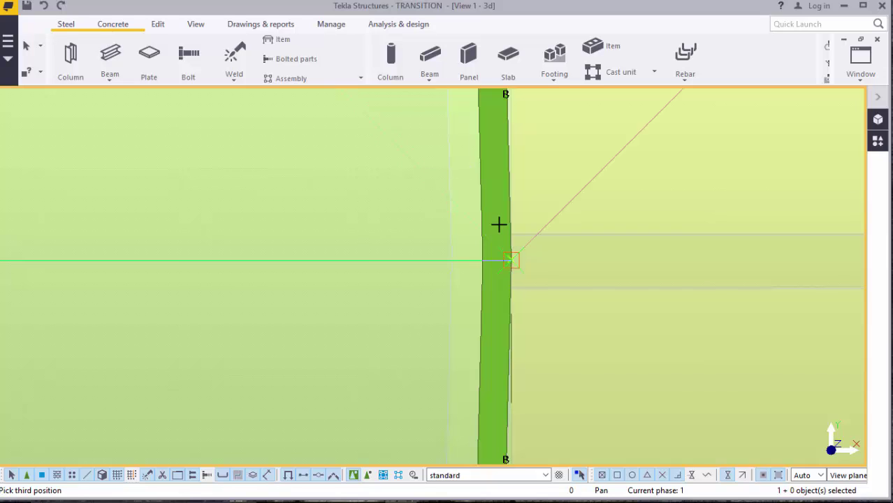
Complete the curved beam with its third position at the shell's point on grid line 1, and end the command
scroll(498, 224, down, 6)
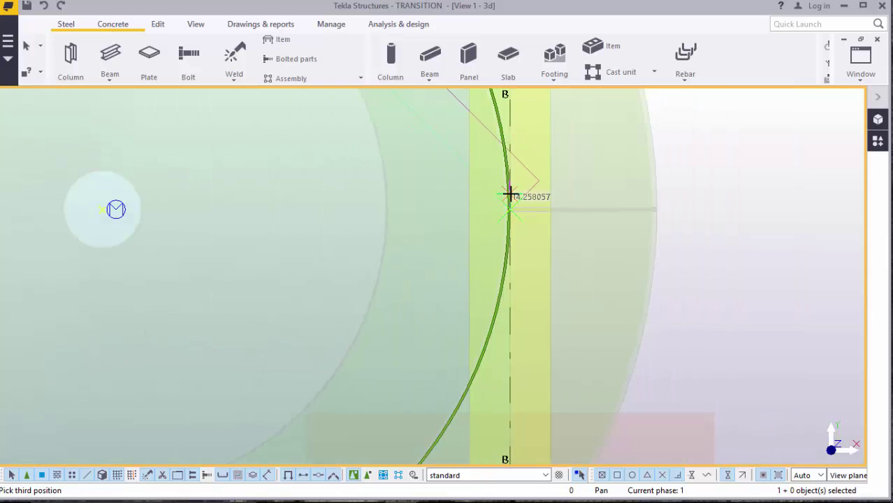
scroll(507, 195, down, 5)
scroll(365, 339, up, 8)
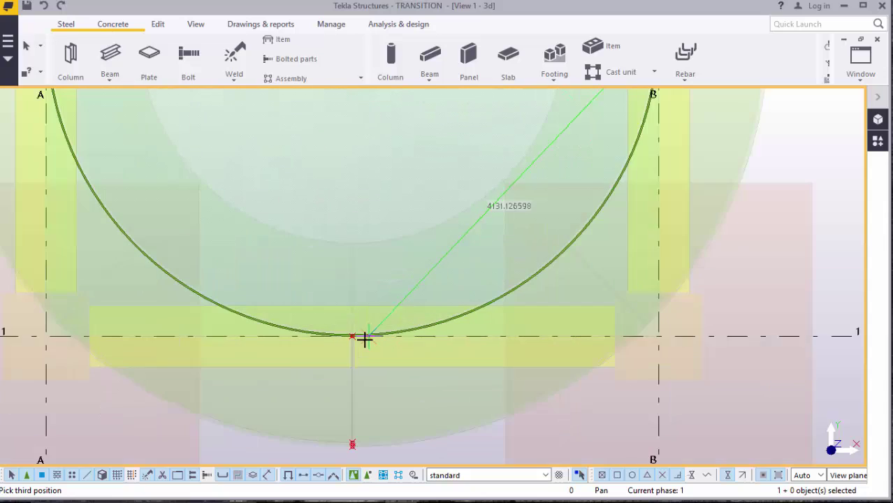
scroll(344, 329, up, 2)
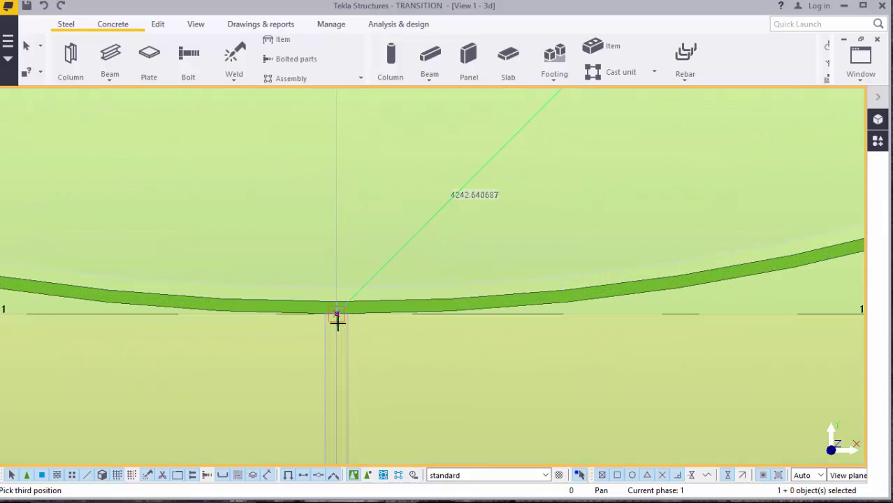
click(337, 310)
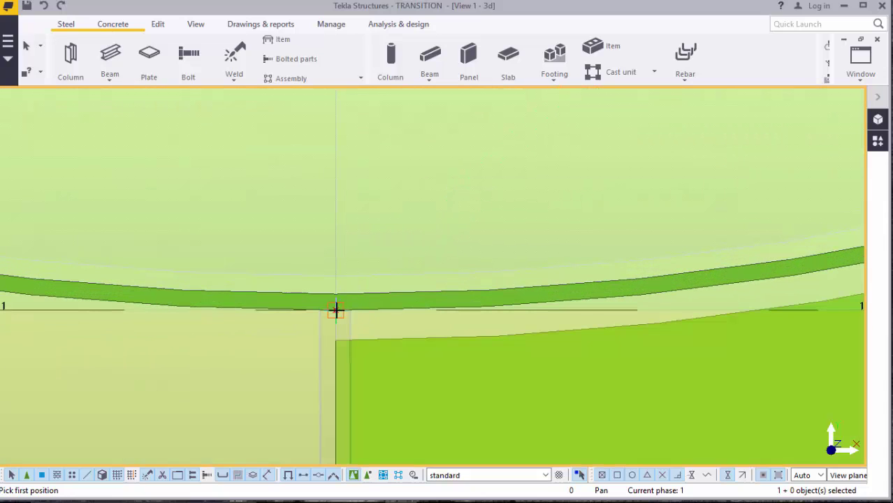
scroll(389, 331, down, 6)
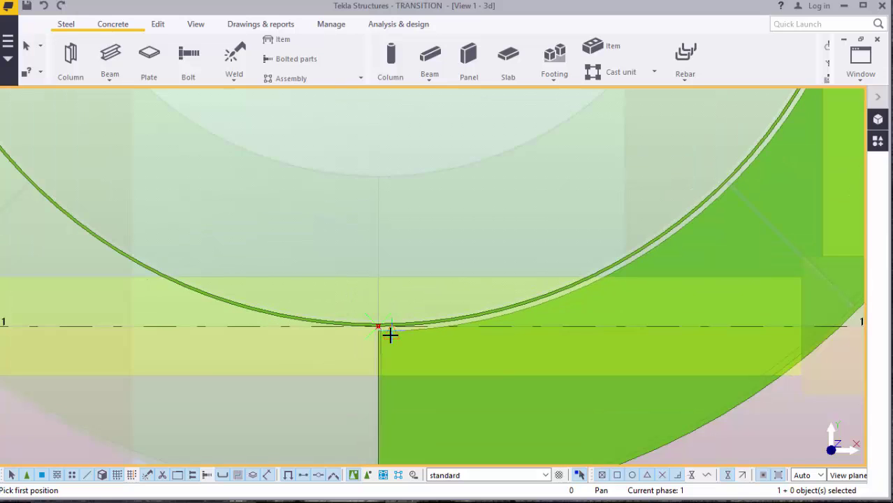
scroll(434, 343, down, 5)
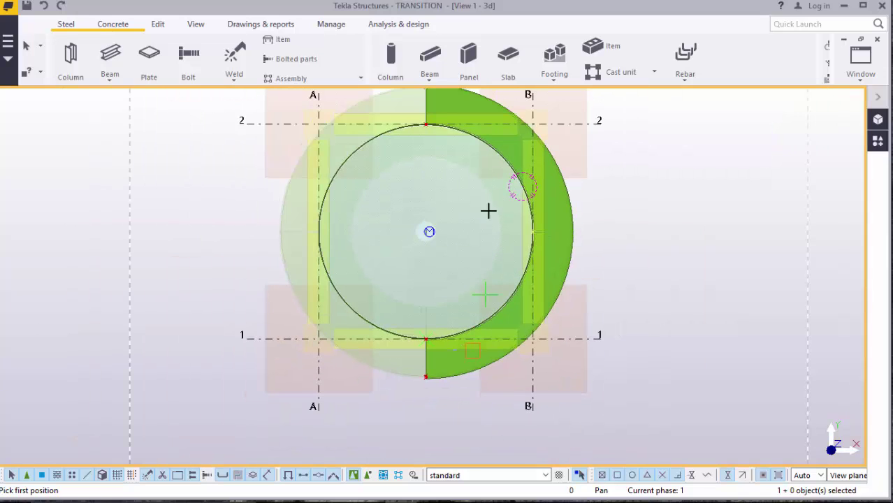
scroll(440, 115, up, 5)
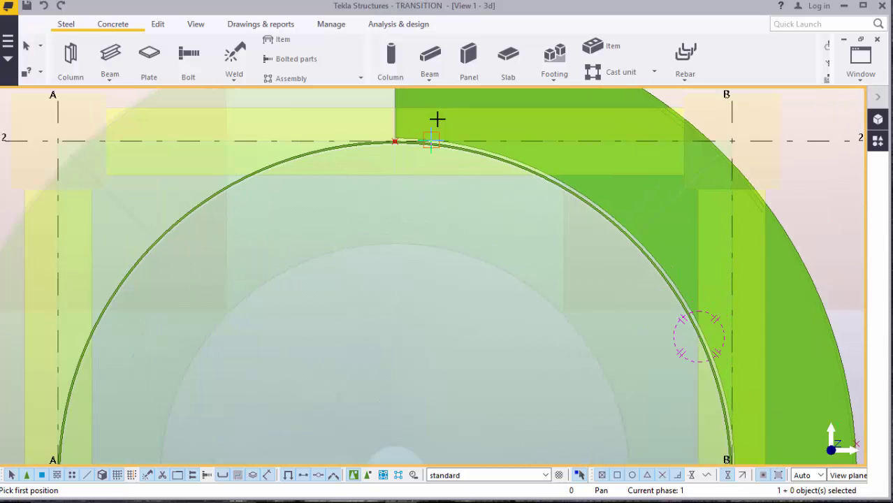
scroll(432, 161, down, 5)
right_click(705, 116)
click(734, 124)
Switch to the 3D view to check the new curved beam's position relative to the cylindrical shell
scroll(542, 142, up, 2)
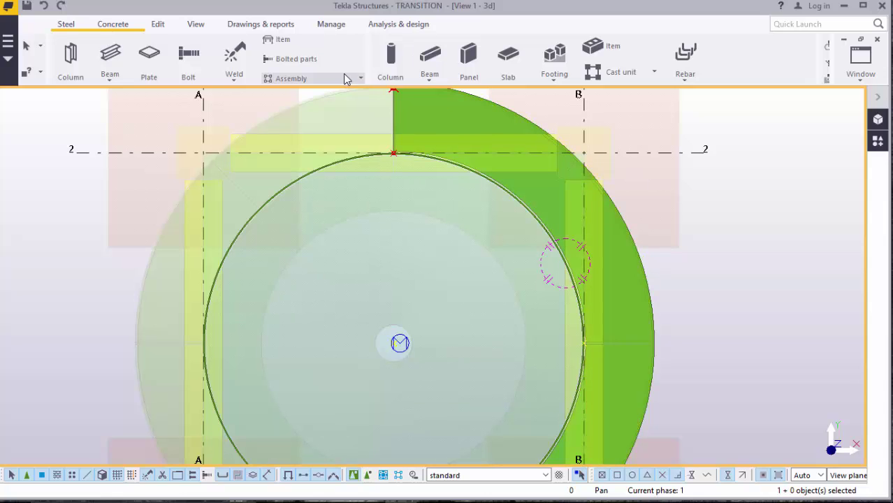
scroll(512, 196, down, 3)
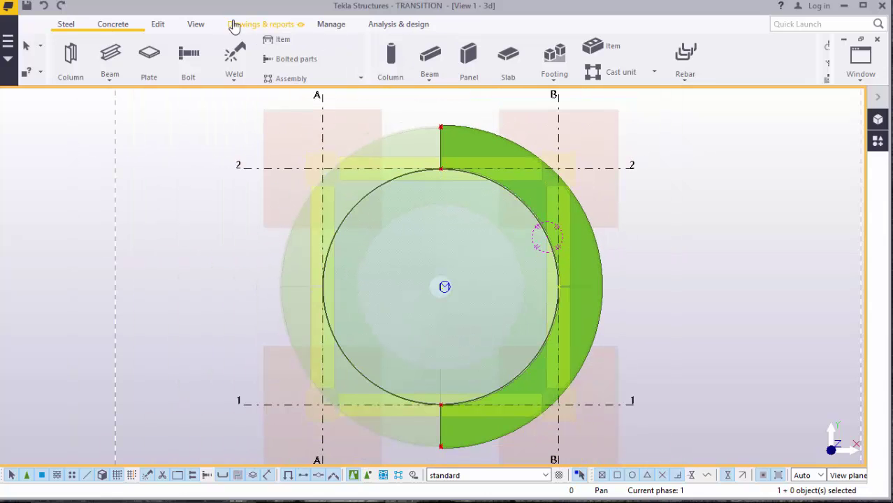
click(196, 26)
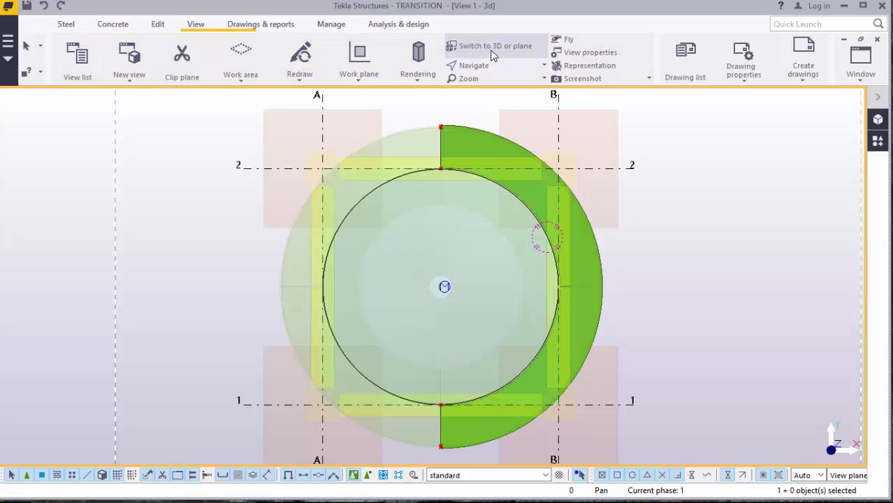
click(492, 48)
scroll(466, 275, up, 8)
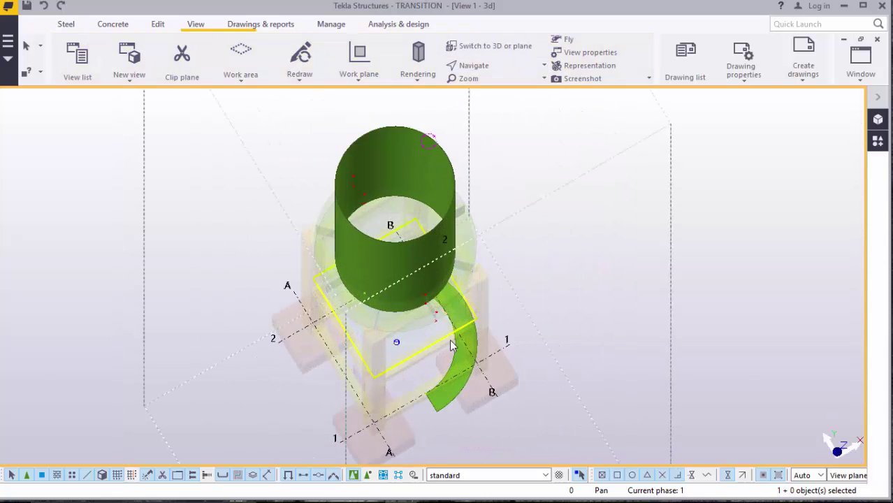
Inspect the half-ring beam below the cylindrical shell in 3D, and switch to the Grid A view
scroll(421, 441, down, 5)
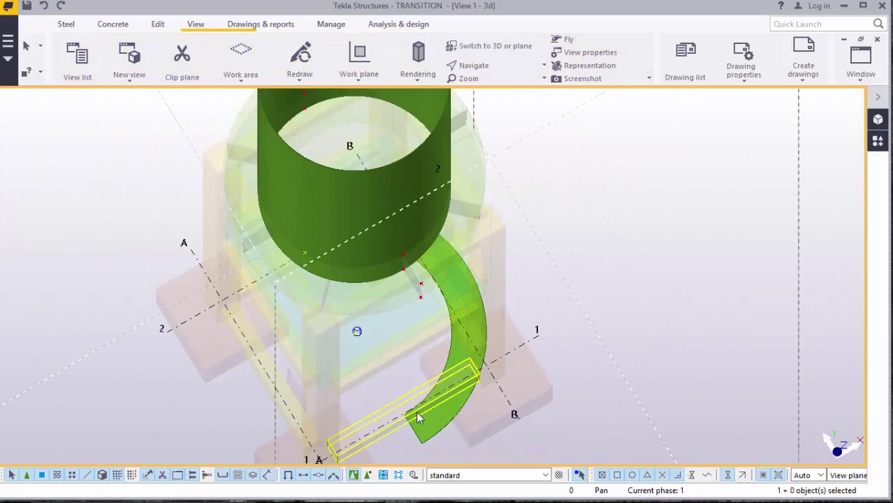
scroll(421, 404, down, 3)
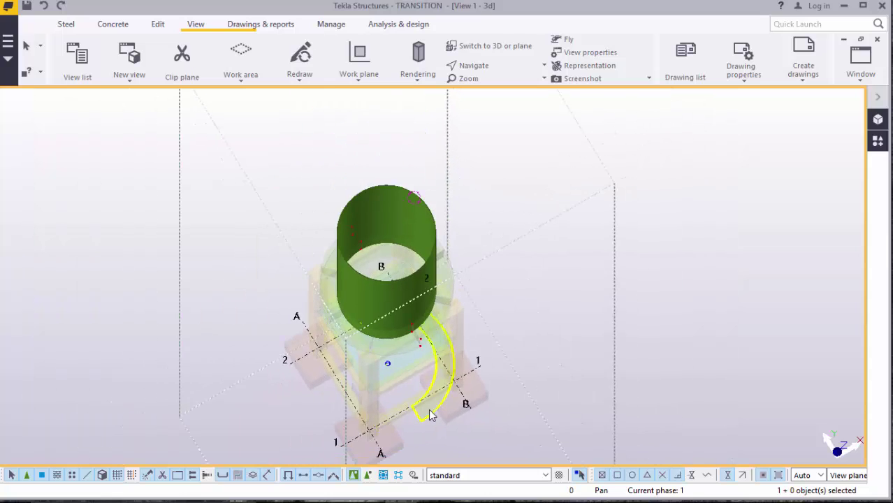
scroll(427, 407, up, 4)
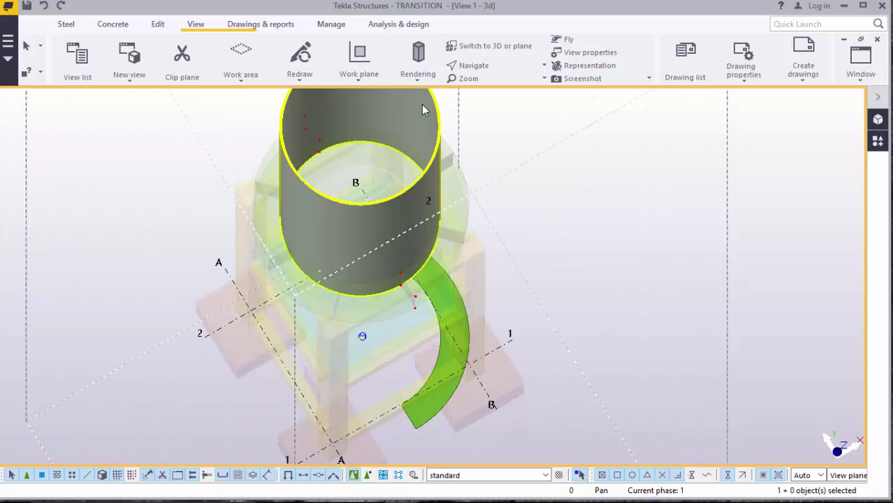
scroll(472, 321, down, 4)
scroll(465, 391, up, 4)
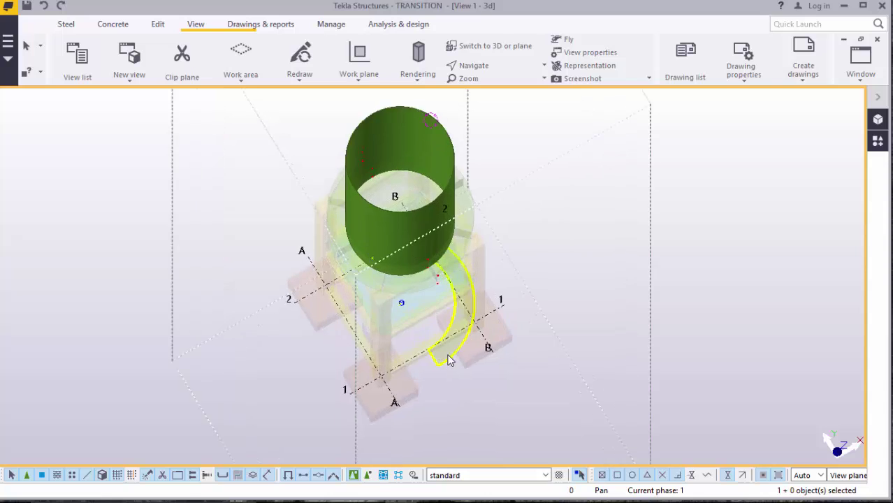
click(861, 77)
click(845, 176)
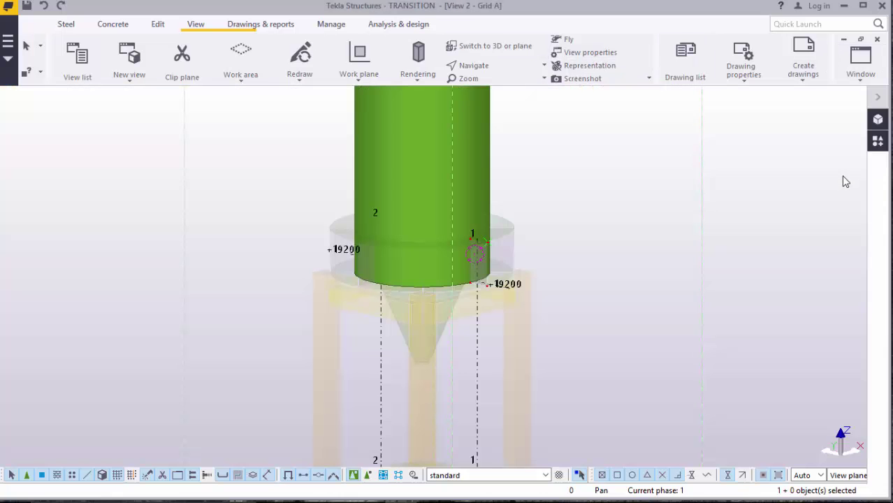
Set the Grid A view's rotation around X to 0 so it shows a straight elevation
scroll(414, 296, down, 5)
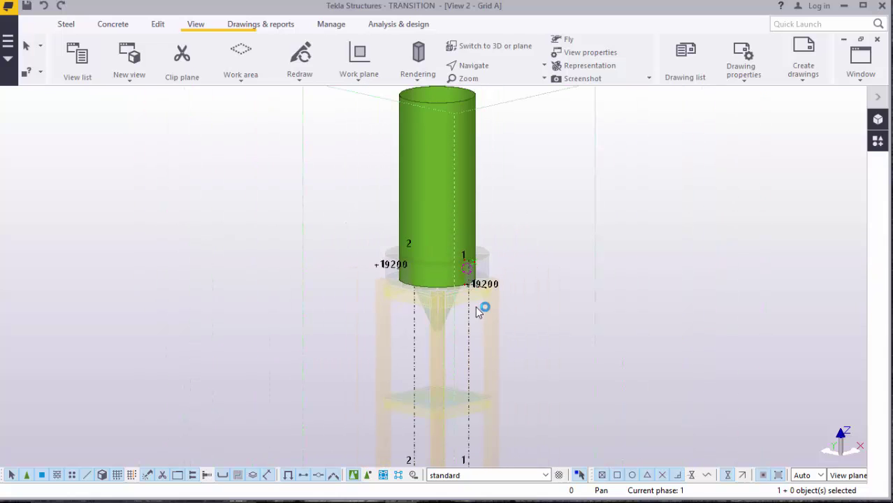
scroll(459, 173, up, 3)
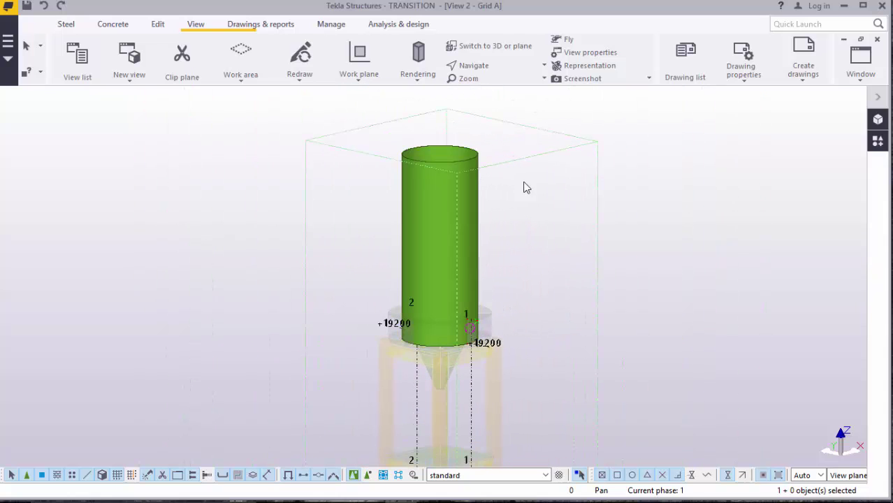
scroll(503, 225, down, 4)
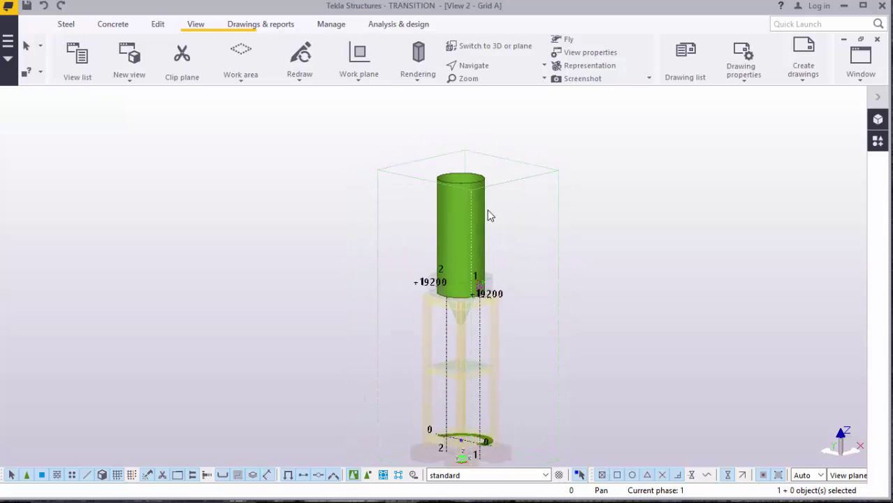
scroll(515, 205, up, 3)
double_click(625, 180)
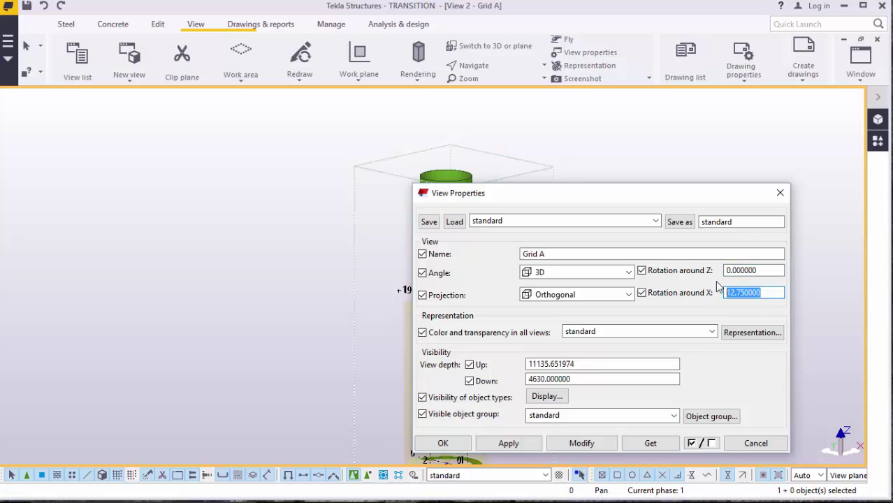
text(0)
click(586, 441)
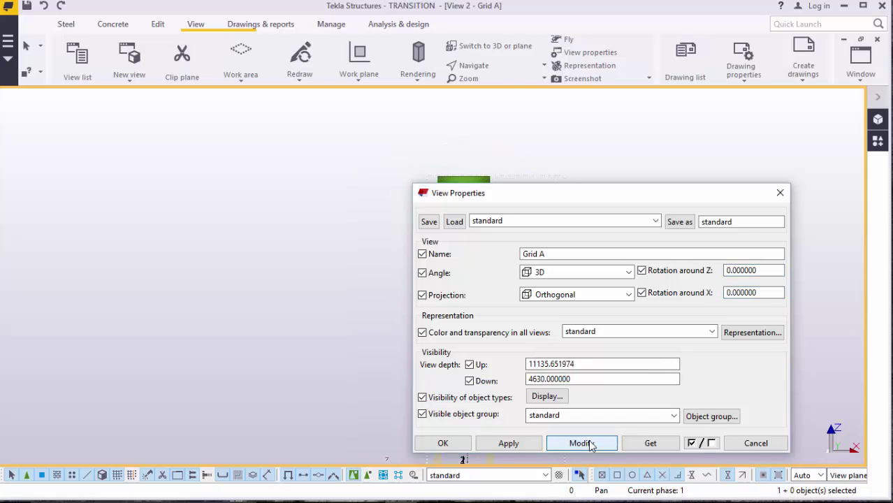
click(443, 443)
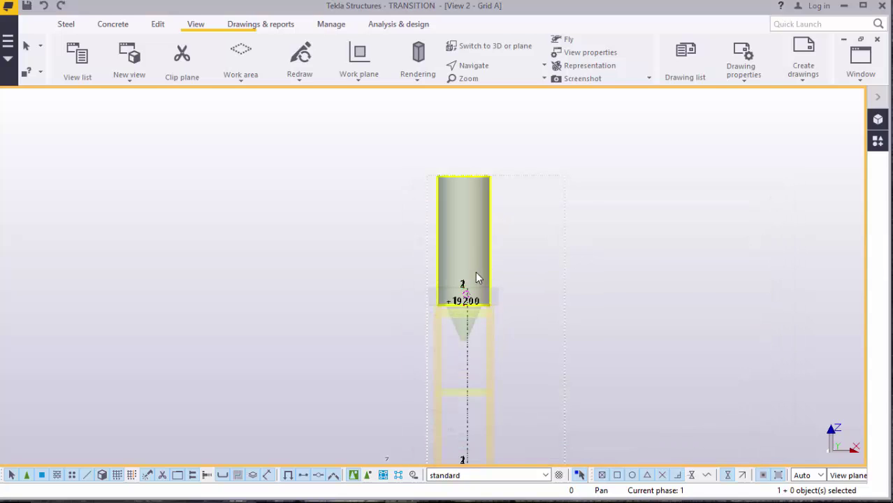
Start copying the curved beam at level 0, with the point at its end as the copy origin
scroll(461, 180, up, 4)
scroll(406, 163, down, 5)
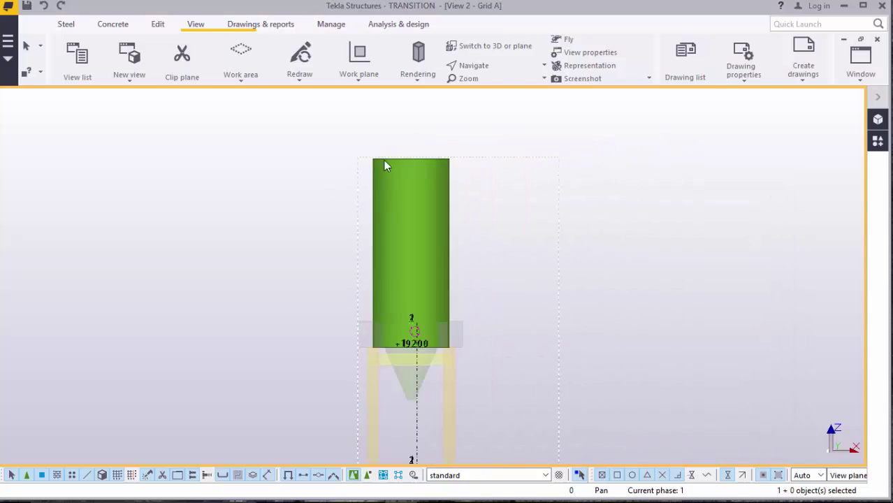
scroll(402, 384, up, 8)
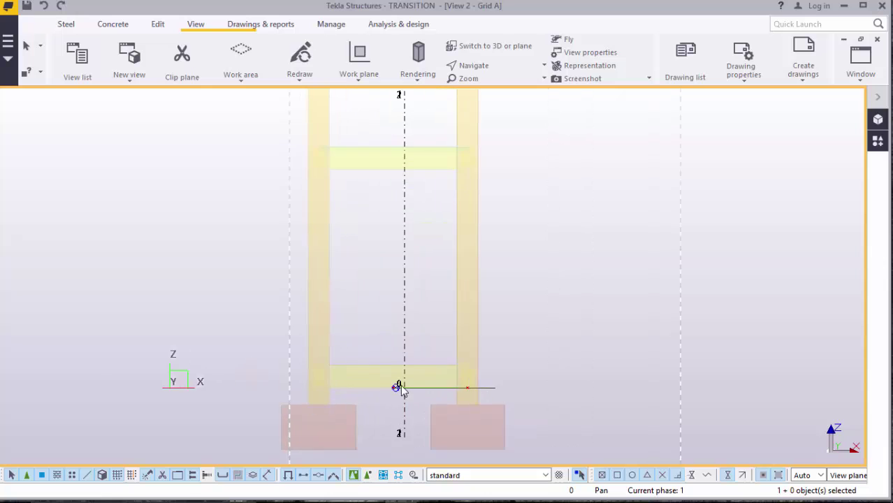
scroll(402, 397, up, 4)
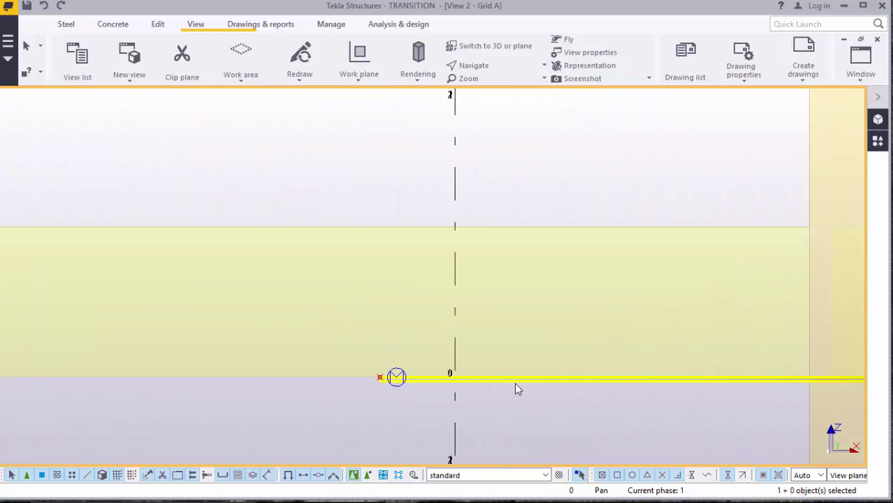
right_click(550, 181)
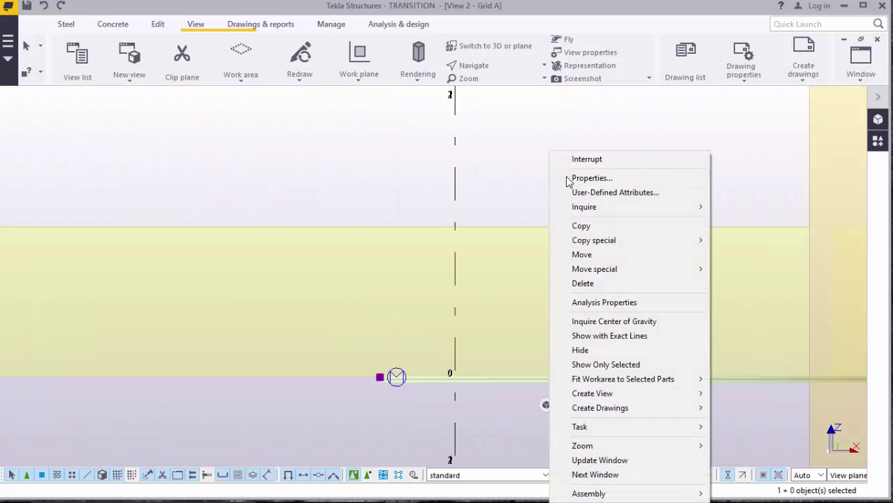
click(619, 226)
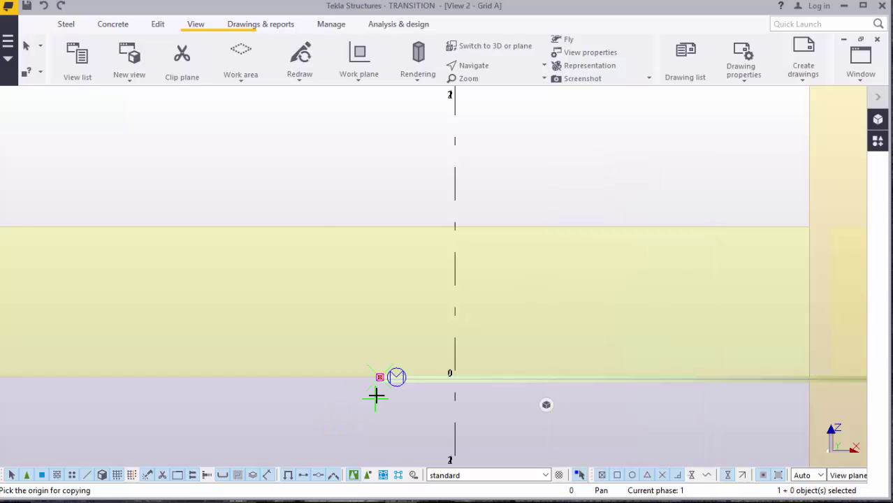
scroll(378, 391, up, 4)
scroll(383, 367, up, 4)
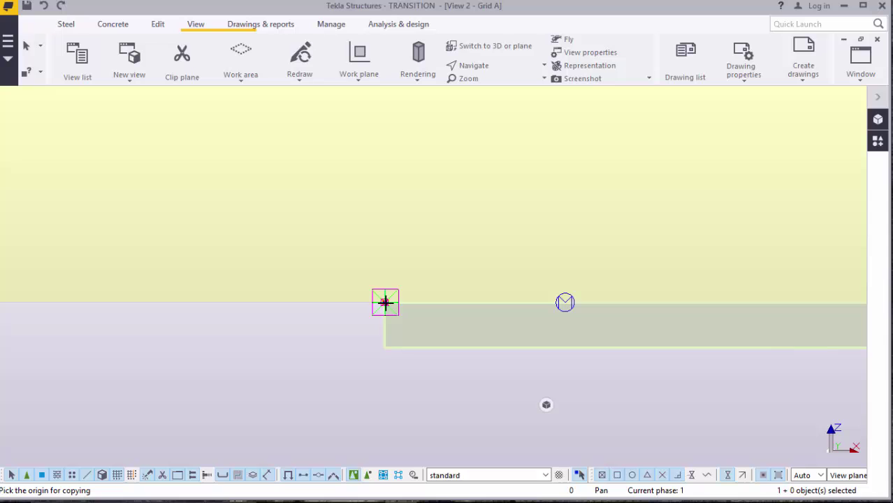
Place the copy of the curved beam at the top edge of the cylindrical shell
scroll(387, 356, down, 5)
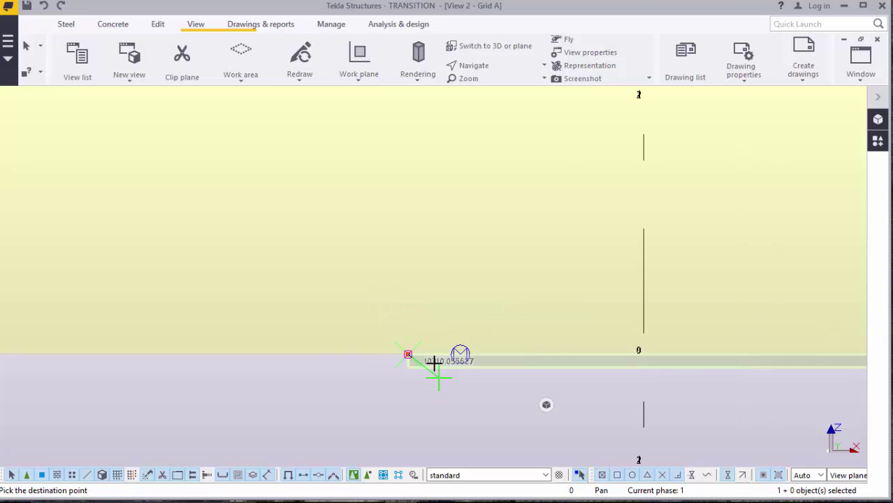
scroll(458, 374, down, 6)
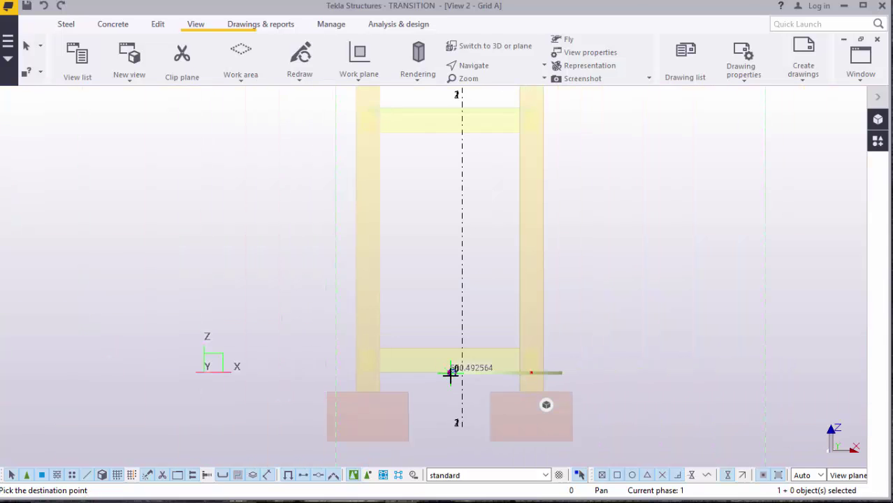
scroll(451, 371, down, 3)
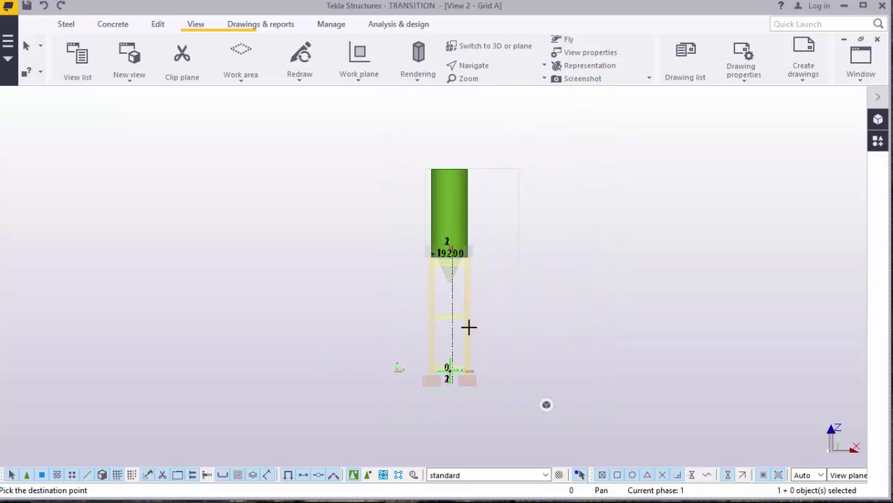
scroll(448, 175, up, 2)
scroll(448, 162, up, 5)
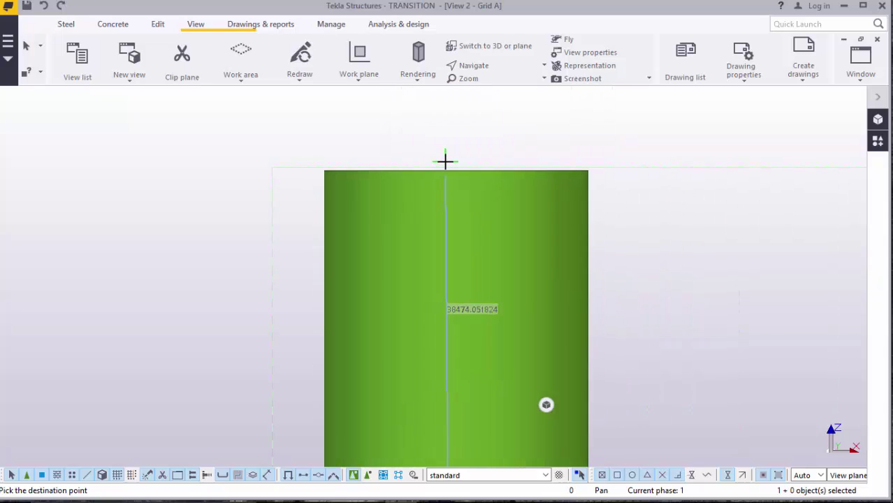
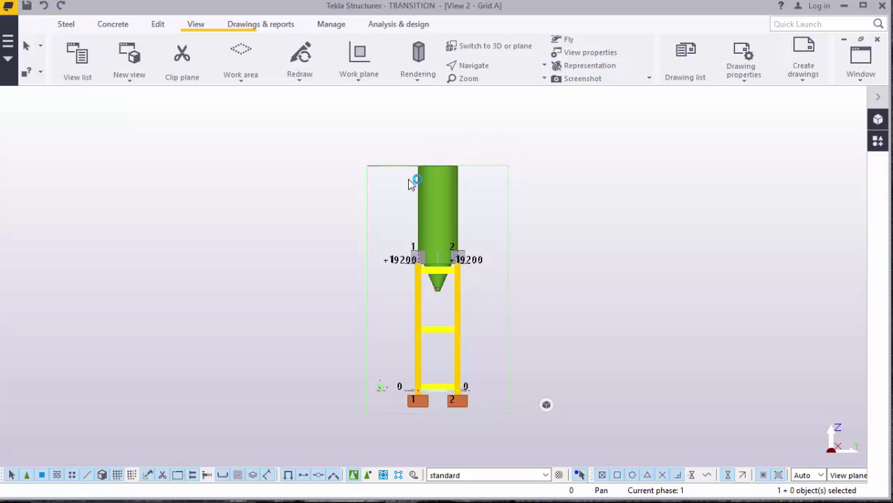
Set the view's rotation point at the shell's top edge and examine the copied half-ring beam's position against the rim
scroll(411, 184, up, 5)
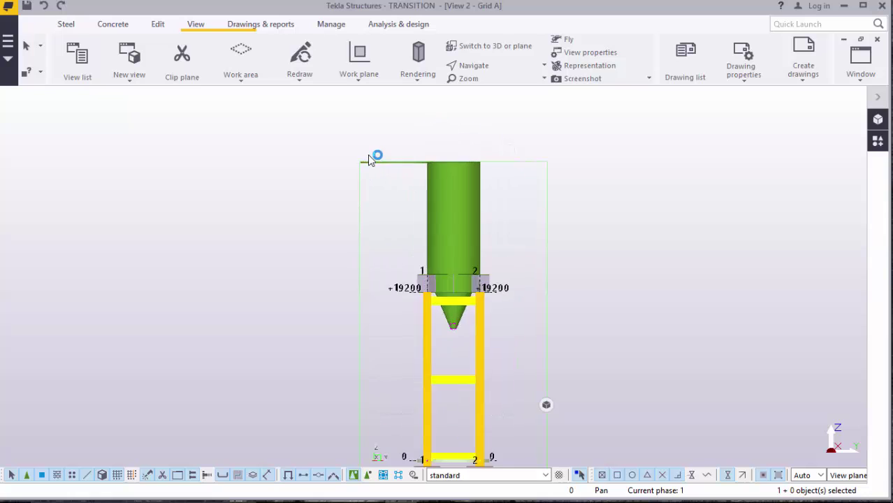
click(483, 70)
click(495, 87)
click(500, 173)
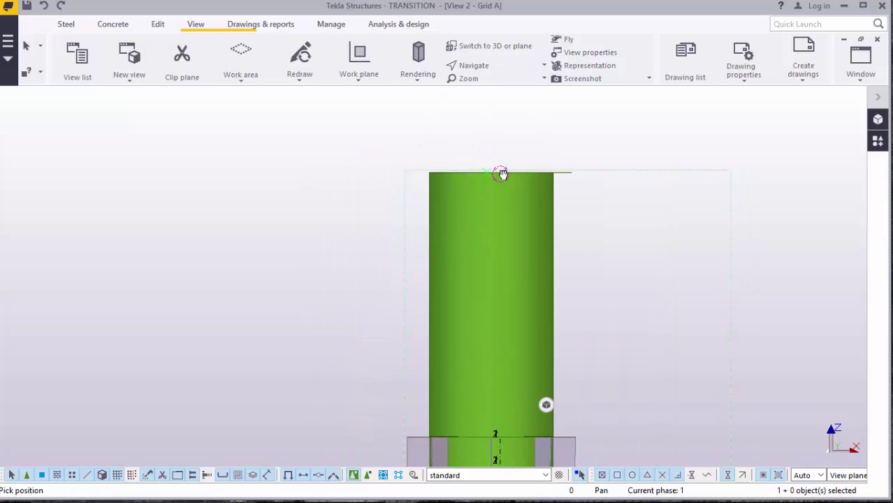
ctrl+middle_drag(503, 174, 551, 335)
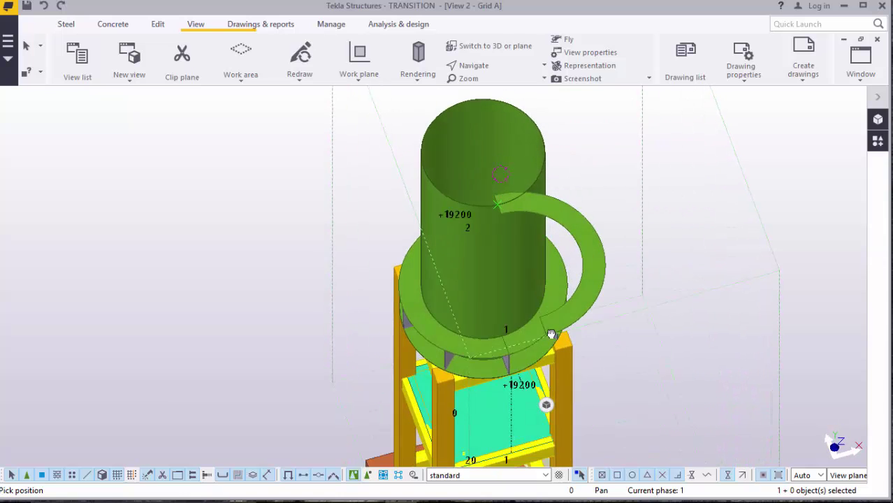
scroll(461, 124, up, 4)
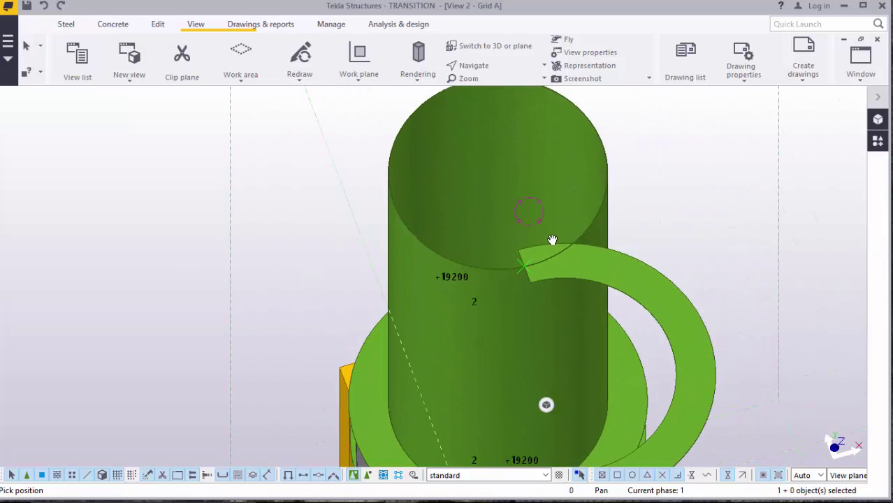
scroll(539, 244, up, 4)
scroll(519, 255, down, 2)
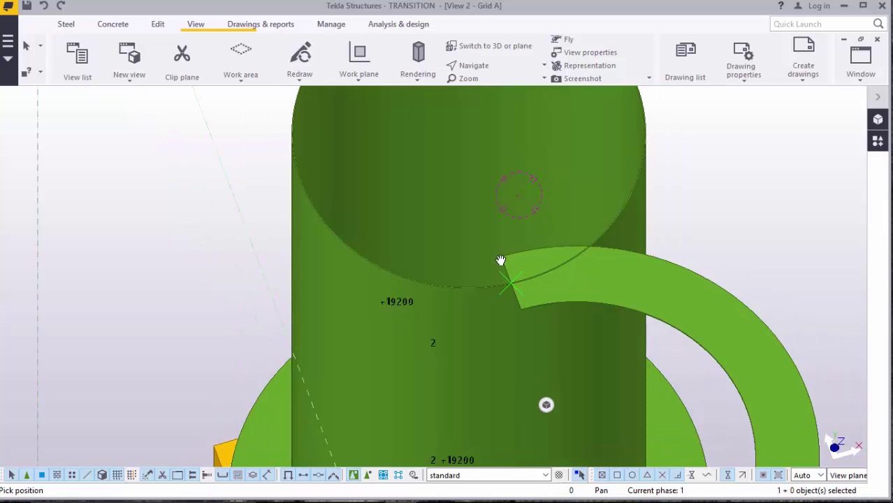
scroll(501, 261, down, 1)
right_click(681, 170)
key(Escape)
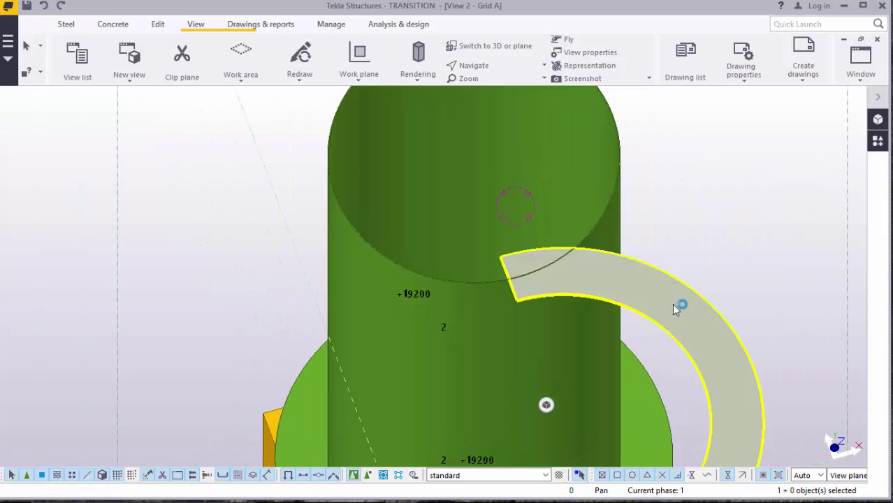
Start copying the upper half-ring beam, with the inner corner of its end over the shell as the origin
right_click(690, 166)
click(685, 225)
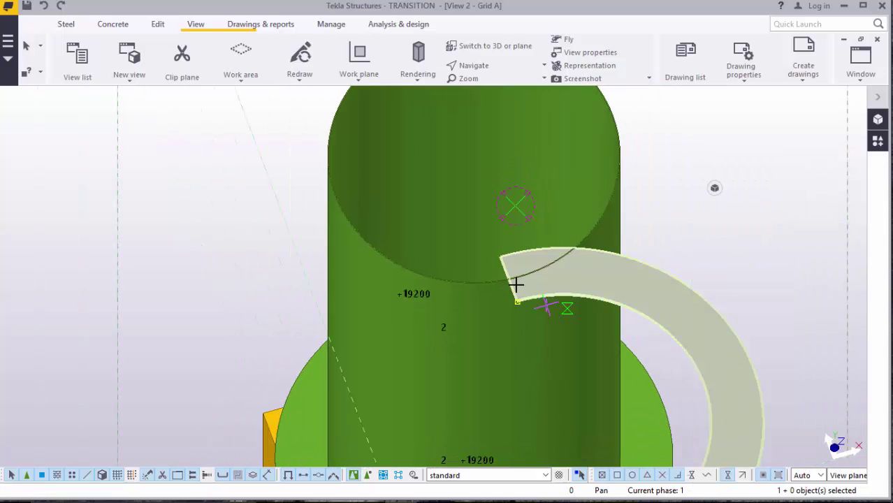
scroll(515, 285, up, 5)
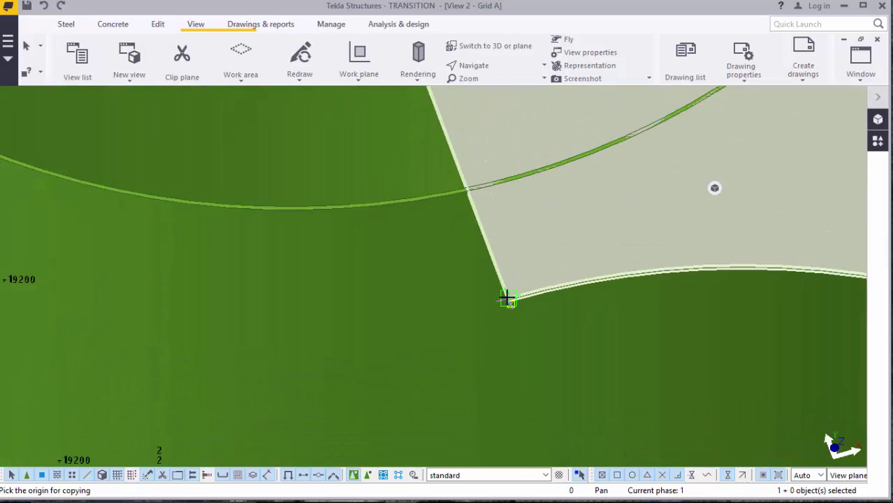
scroll(509, 299, up, 4)
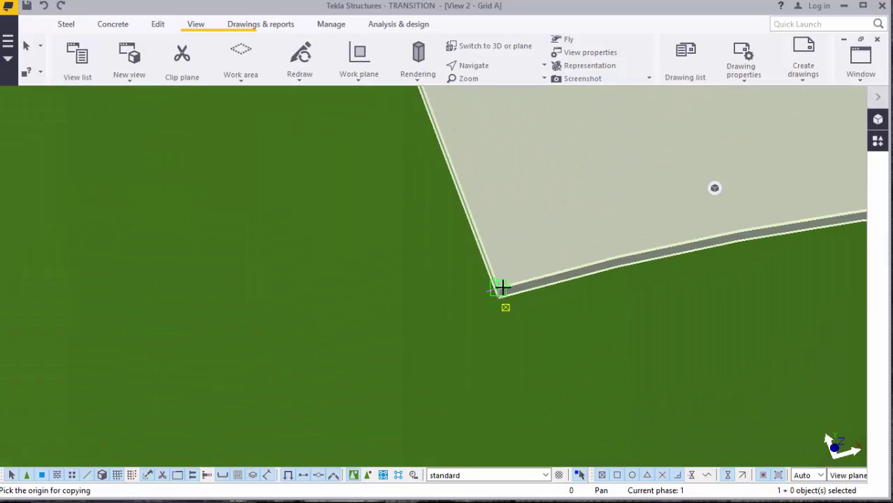
Place the copy of the half-ring beam on the far edge of the shell's top rim and end the copying
scroll(514, 331, down, 8)
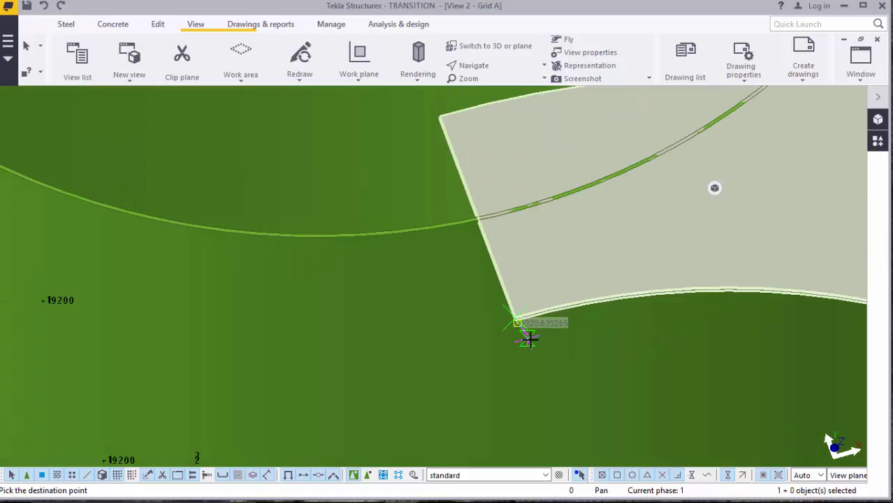
scroll(515, 314, down, 6)
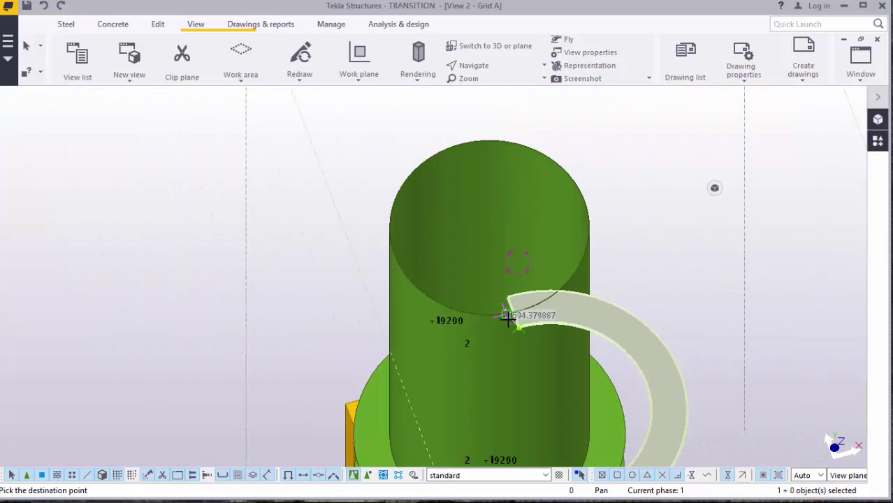
scroll(475, 164, up, 2)
scroll(472, 171, up, 2)
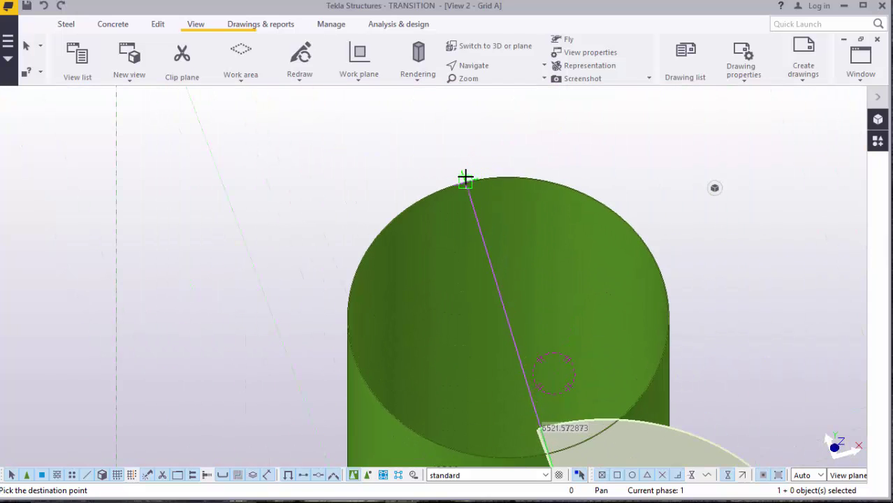
scroll(465, 179, up, 3)
scroll(466, 176, up, 3)
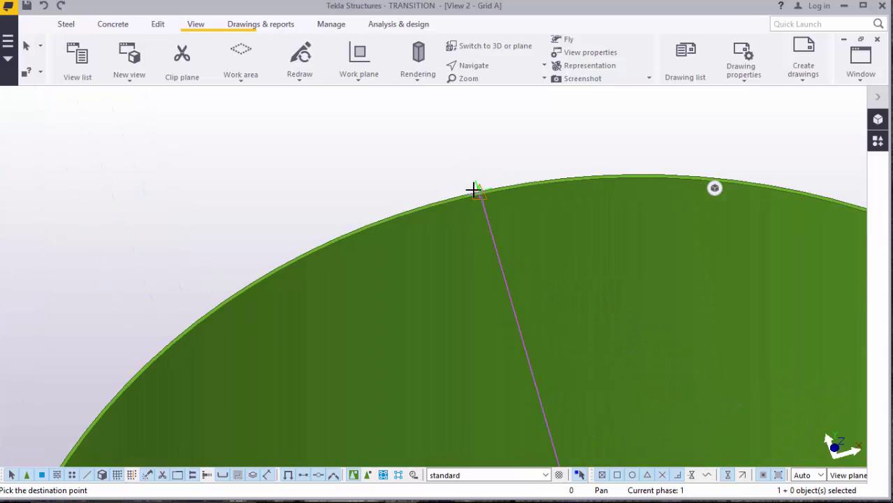
click(478, 191)
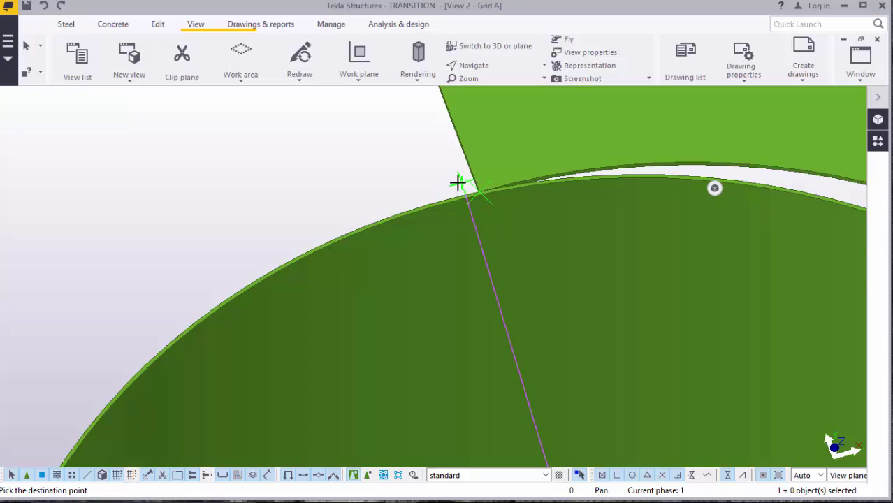
scroll(458, 183, down, 5)
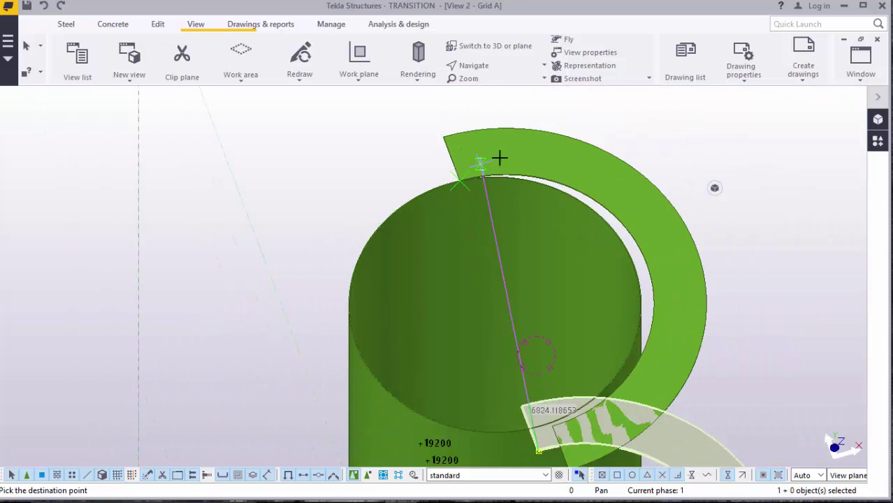
right_click(692, 124)
key(Escape)
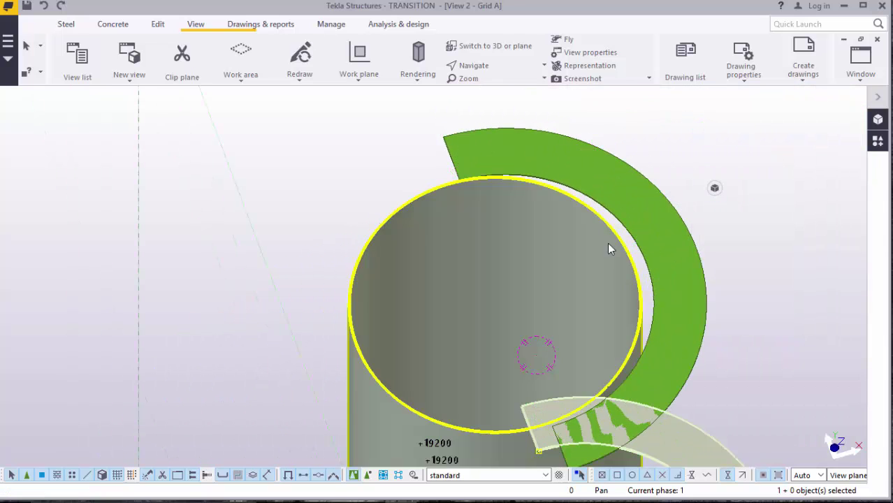
Delete the misplaced source half-ring beam that projects beyond the near side of the shell's top rim
scroll(644, 271, down, 2)
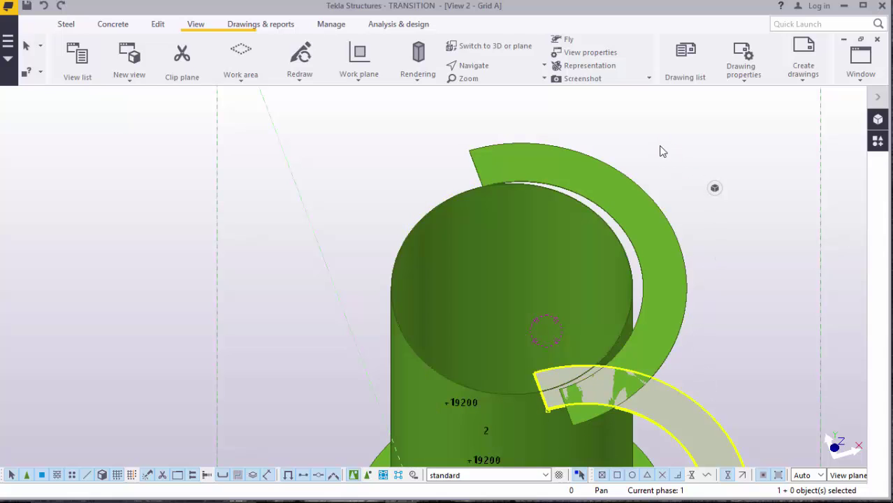
right_click(660, 148)
click(699, 279)
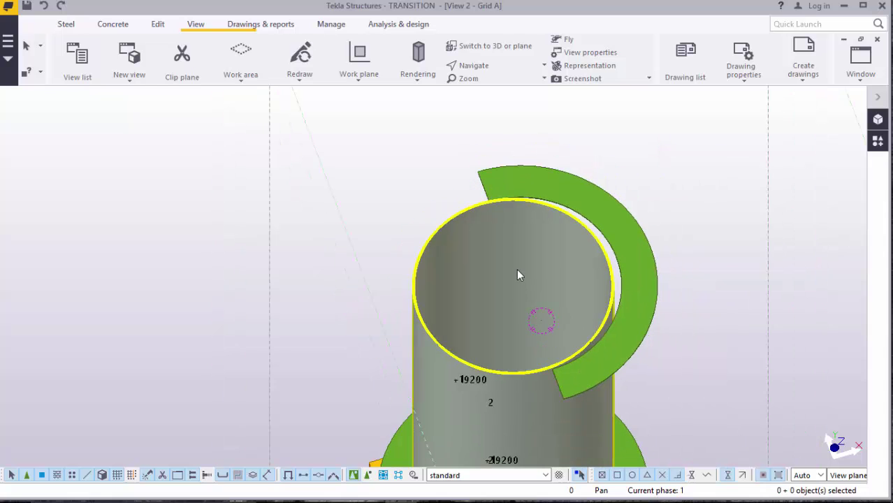
scroll(590, 248, up, 2)
scroll(474, 183, up, 1)
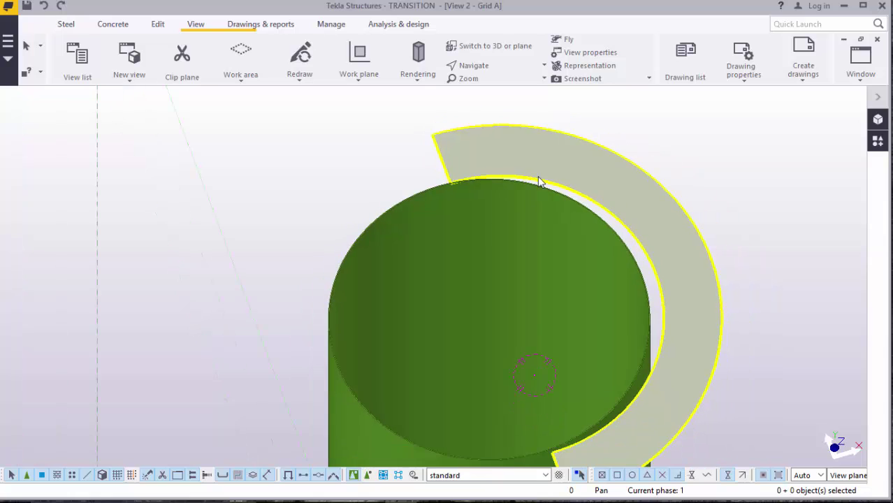
Undo the deletion and both half-ring beam copies at the shell's top rim
click(44, 7)
click(45, 7)
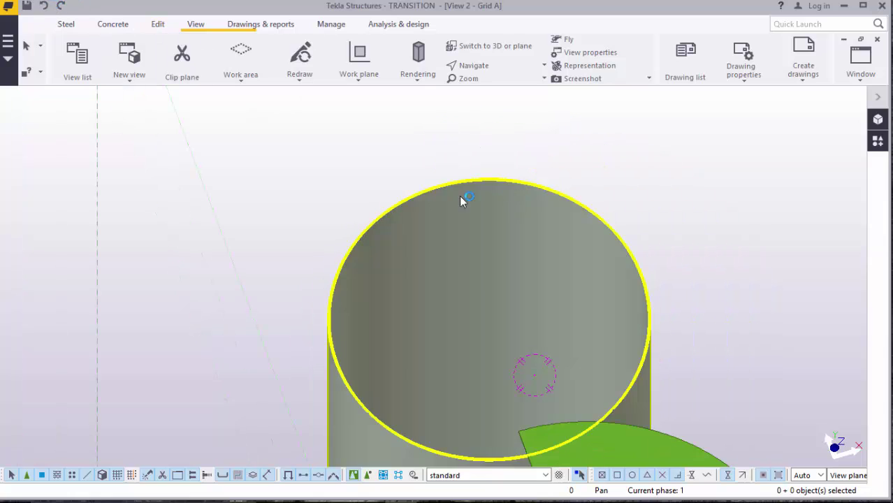
scroll(454, 195, down, 4)
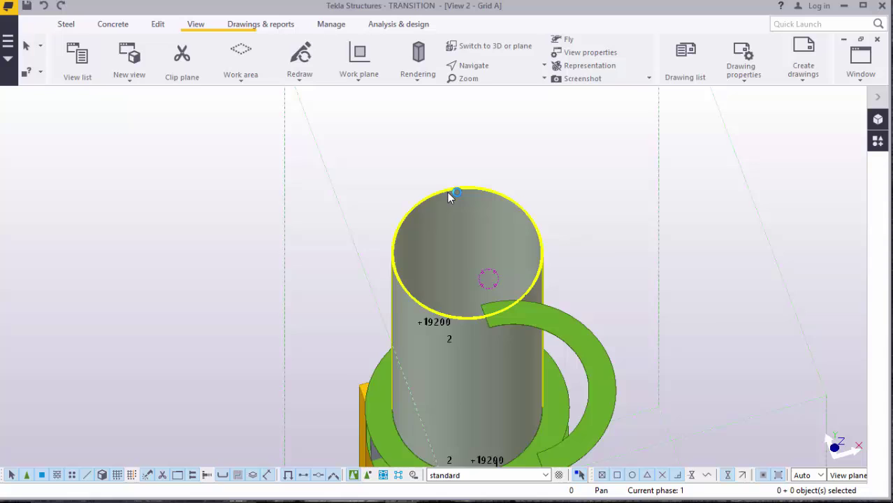
click(45, 6)
scroll(472, 190, down, 4)
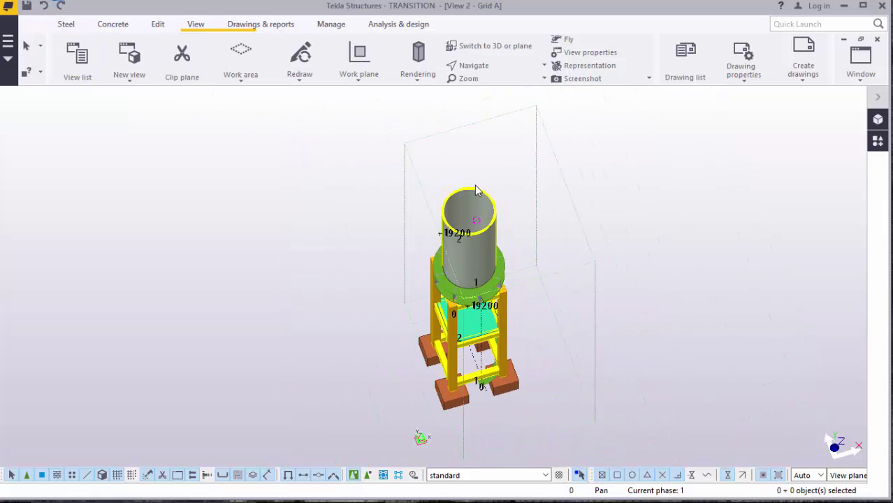
Examine the supporting frame and the curved beam at its base, rotating the view about a point on the frame to a front elevation
scroll(491, 333, up, 3)
scroll(491, 334, up, 1)
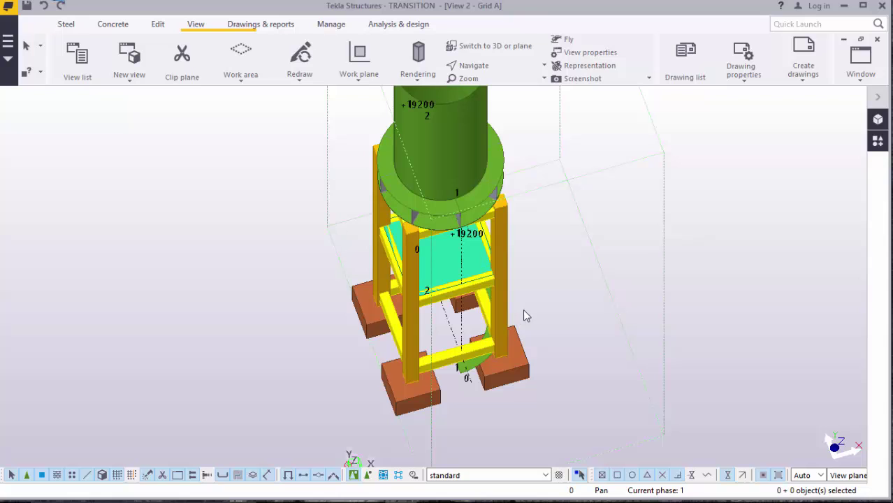
scroll(524, 314, down, 2)
scroll(492, 358, up, 2)
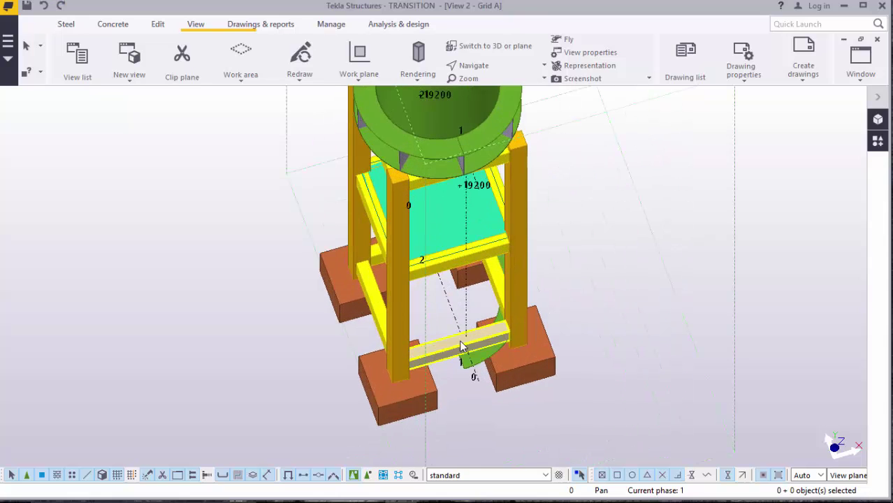
scroll(477, 374, down, 2)
scroll(477, 369, down, 2)
scroll(481, 360, up, 3)
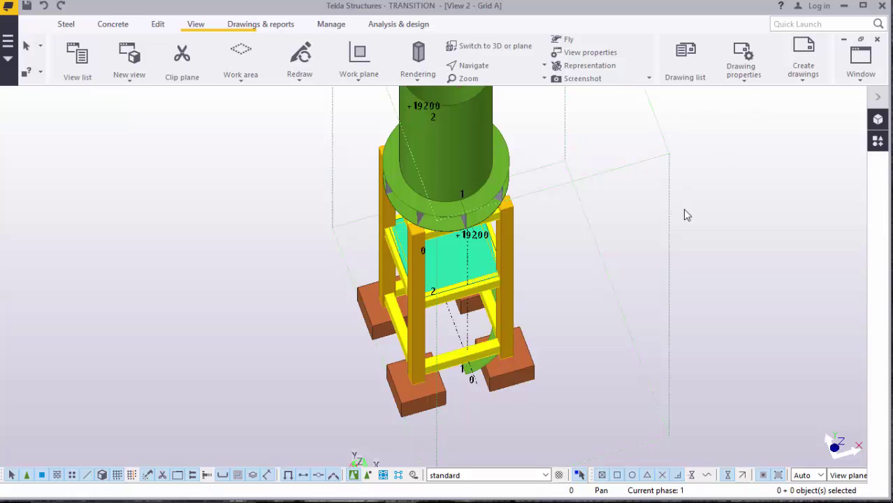
click(484, 64)
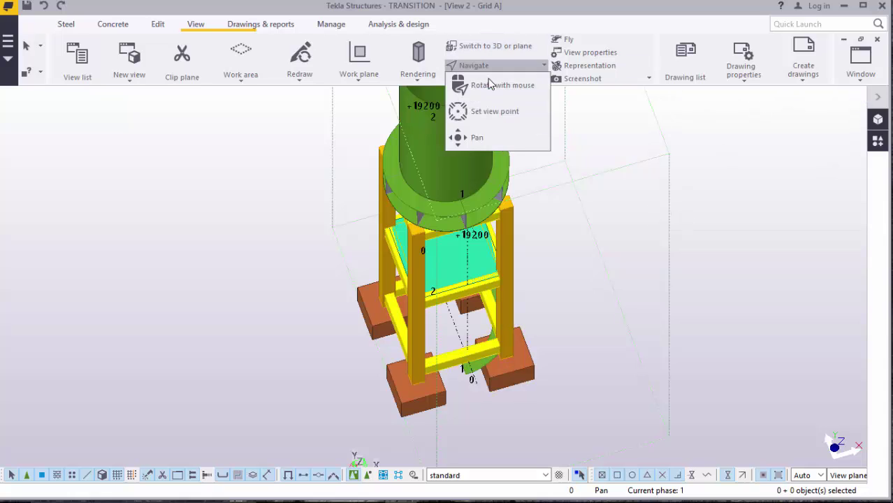
click(497, 89)
click(484, 265)
key(ctrl+p)
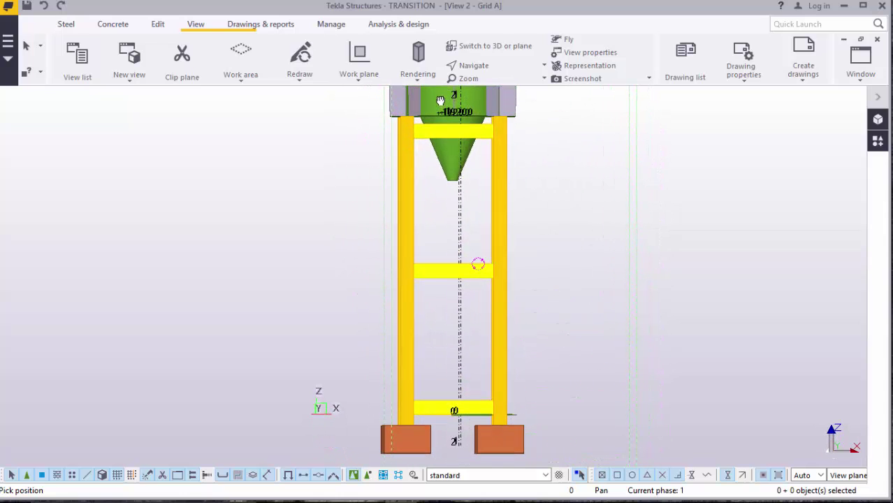
right_click(541, 179)
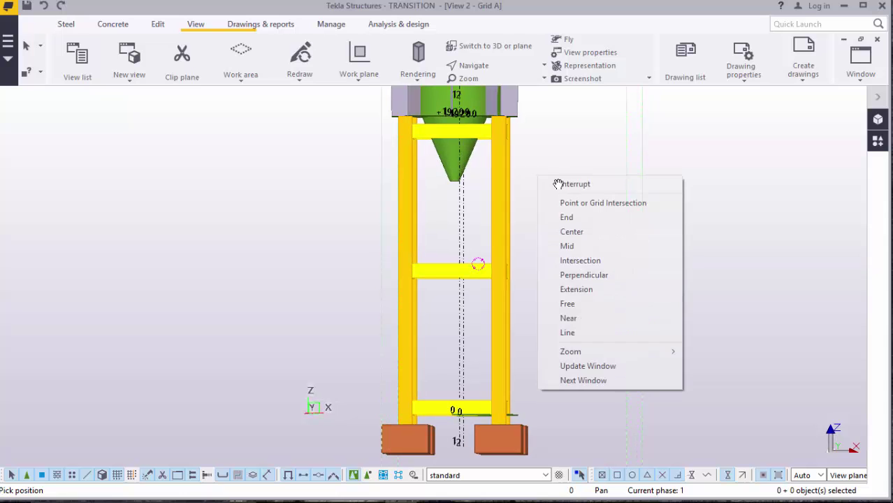
click(569, 181)
Set the view's rotation around X to 0 with rotation around Z at 0, and apply the view properties
double_click(574, 175)
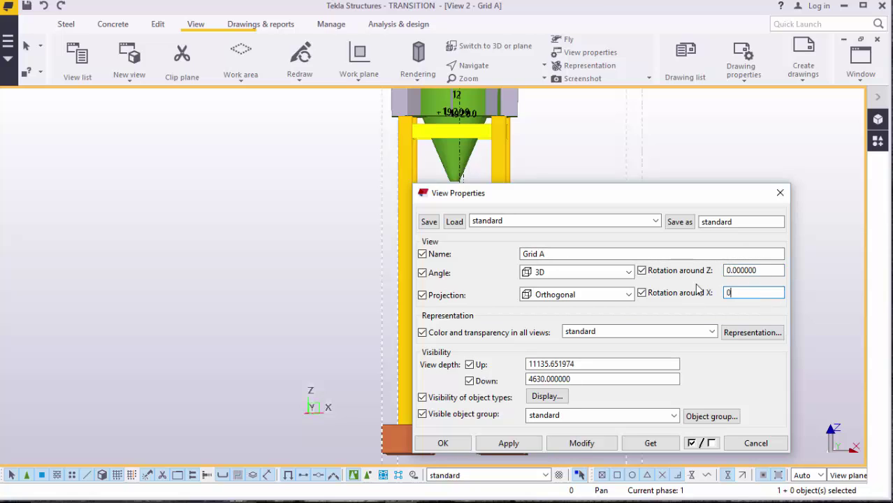
click(587, 447)
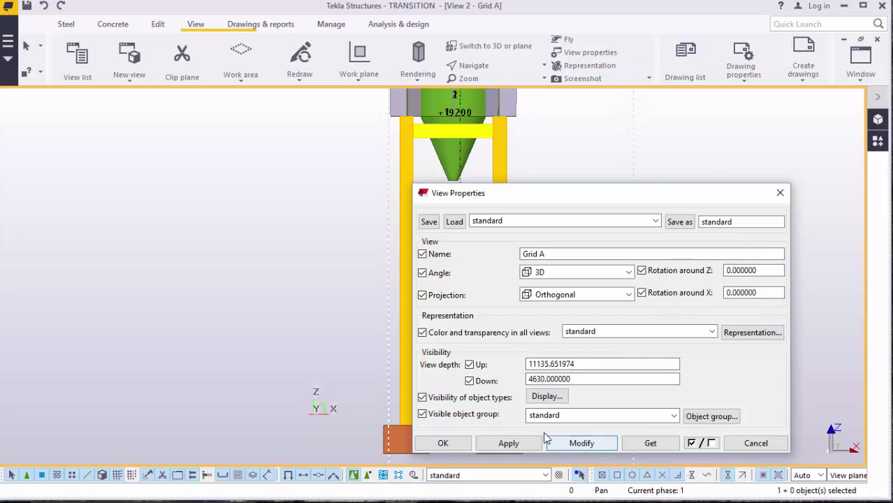
click(442, 443)
Examine the tank and frame in elevation, from the curved beam at the base to the shell's top edge
scroll(487, 339, down, 1)
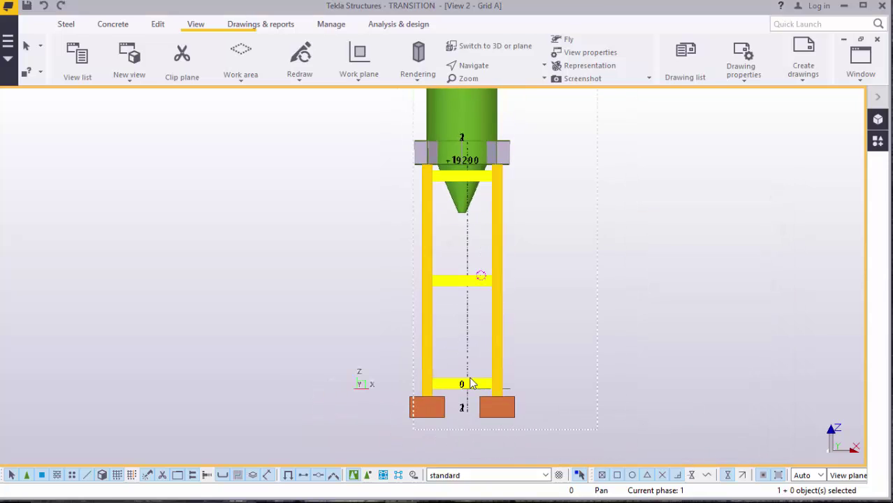
scroll(481, 363, up, 2)
ctrl+middle_drag(481, 367, 589, 306)
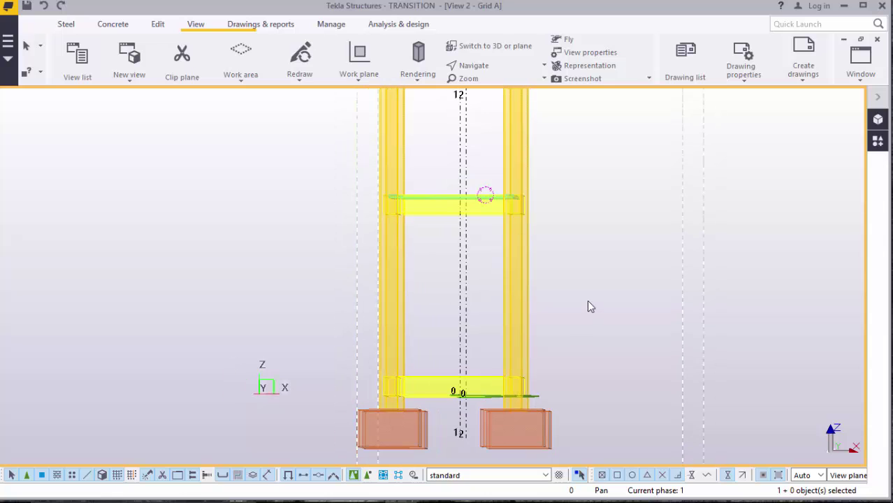
scroll(528, 329, down, 4)
scroll(535, 343, down, 1)
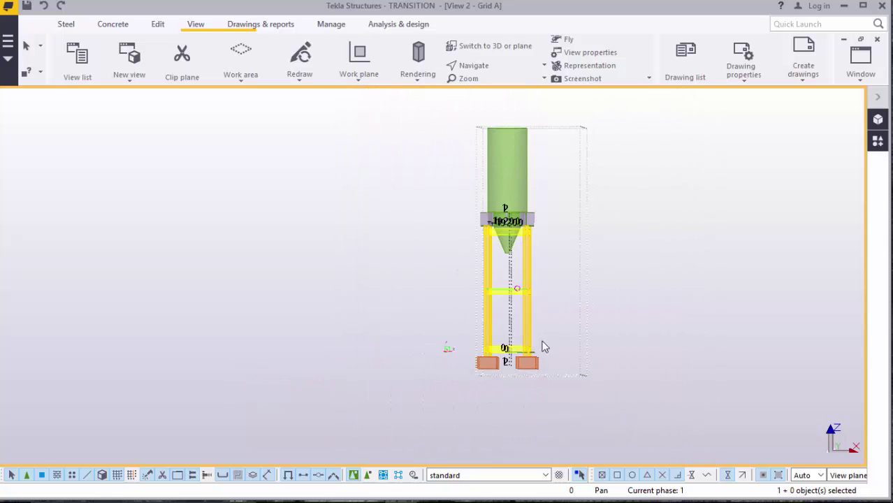
scroll(517, 124, up, 5)
scroll(513, 149, up, 3)
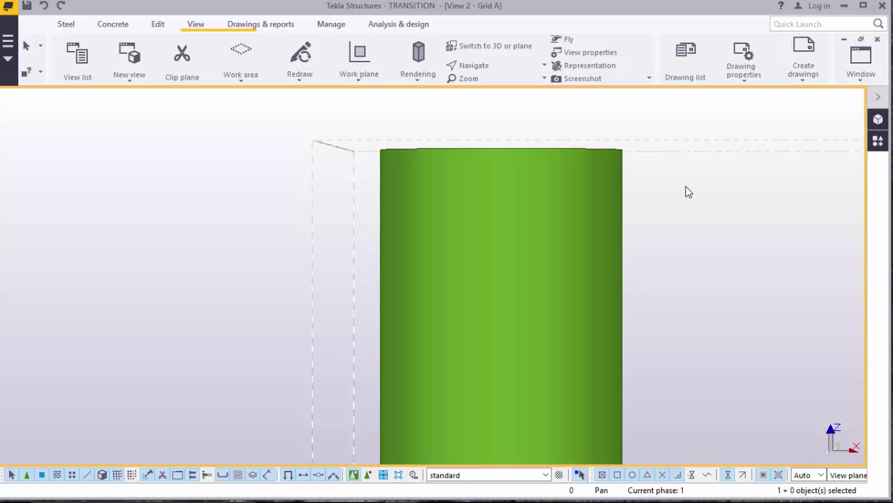
scroll(533, 206, down, 3)
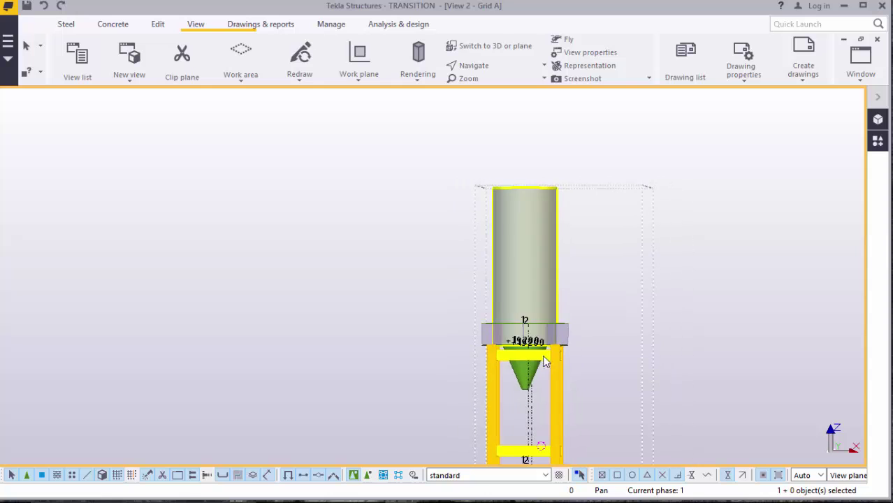
scroll(538, 365, up, 1)
scroll(540, 359, down, 3)
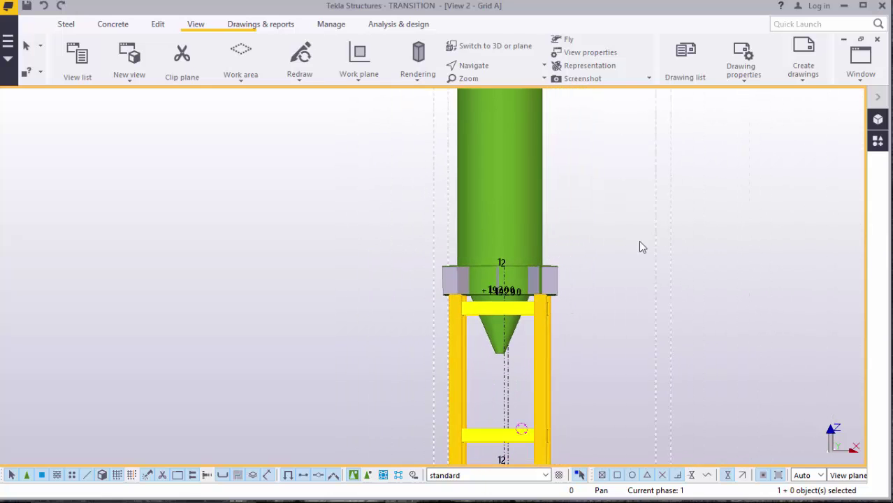
Check the view's rotation values, and inspect the curved beam beside the bottom cross beam at level 0
double_click(611, 185)
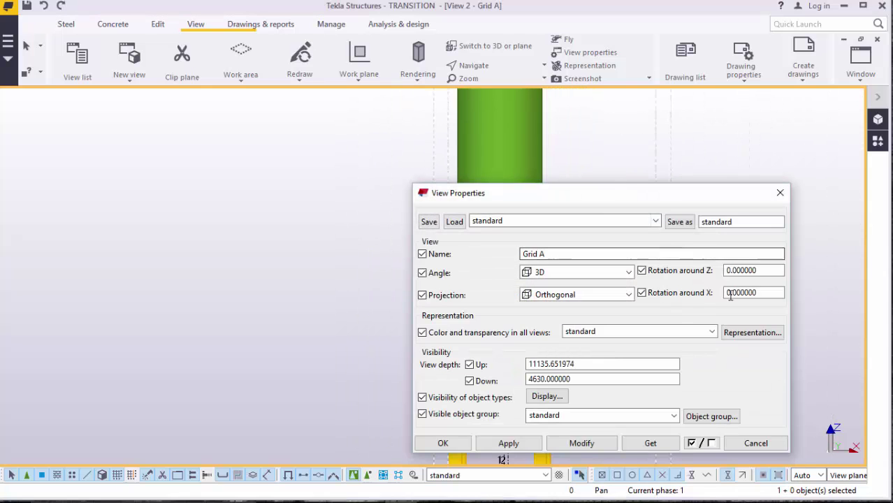
click(778, 195)
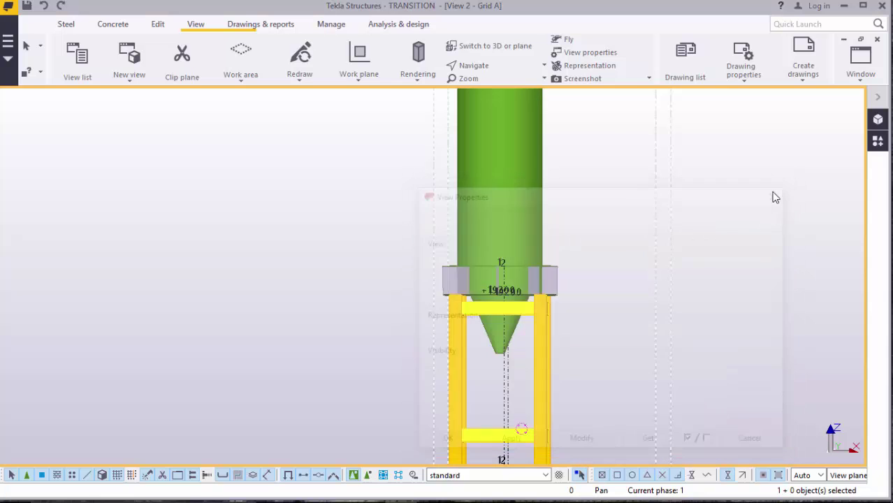
scroll(486, 220, down, 5)
scroll(504, 378, up, 6)
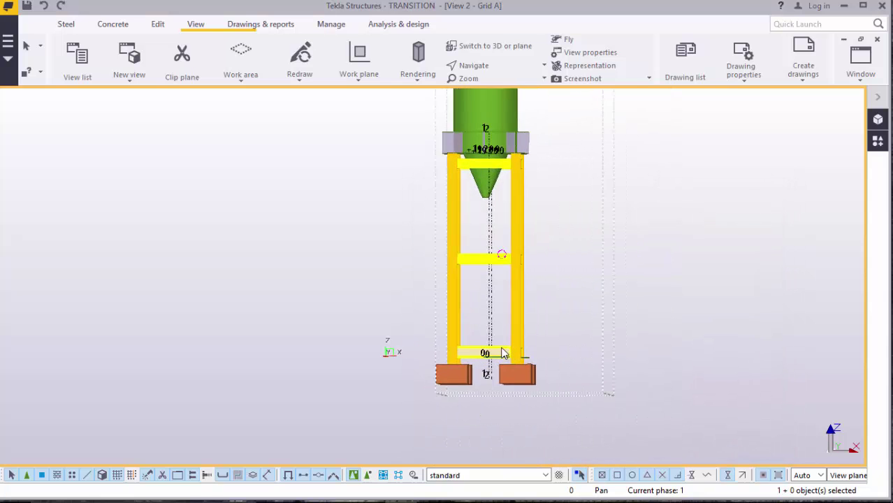
scroll(474, 357, up, 4)
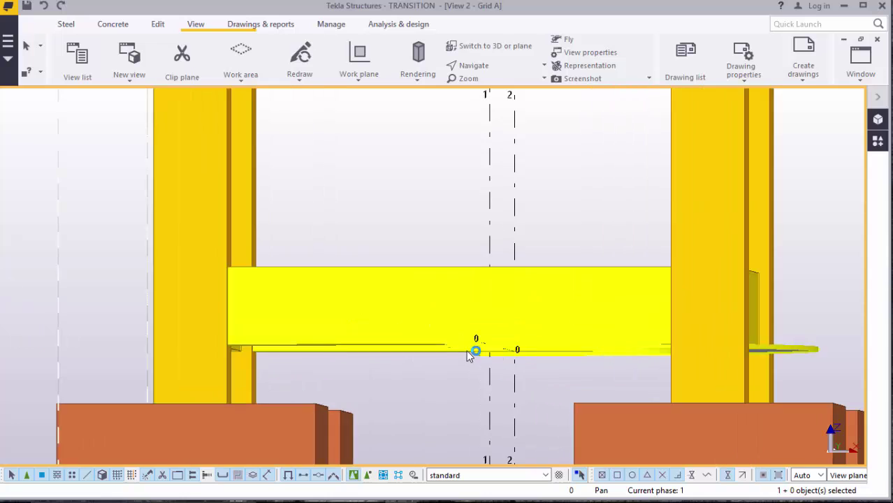
scroll(512, 293, down, 4)
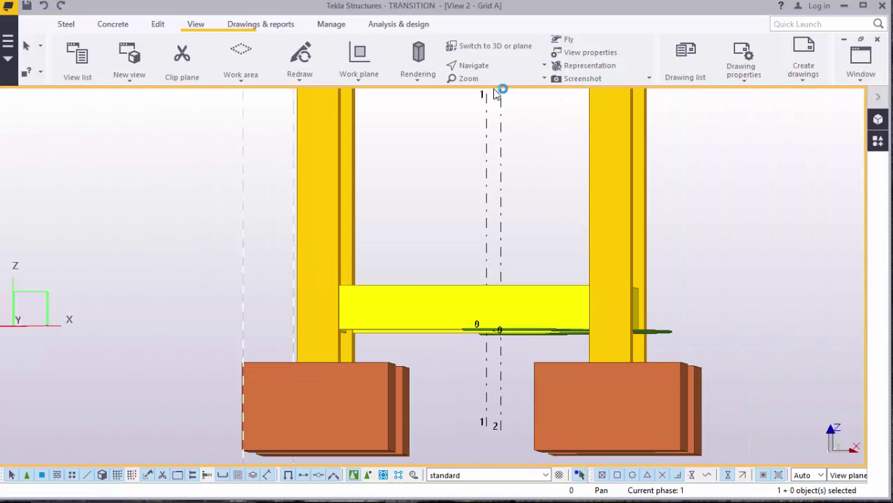
Rotate the view about a point on the bottom cross beam to inspect the curved beam's end from an oblique angle
click(480, 65)
click(503, 84)
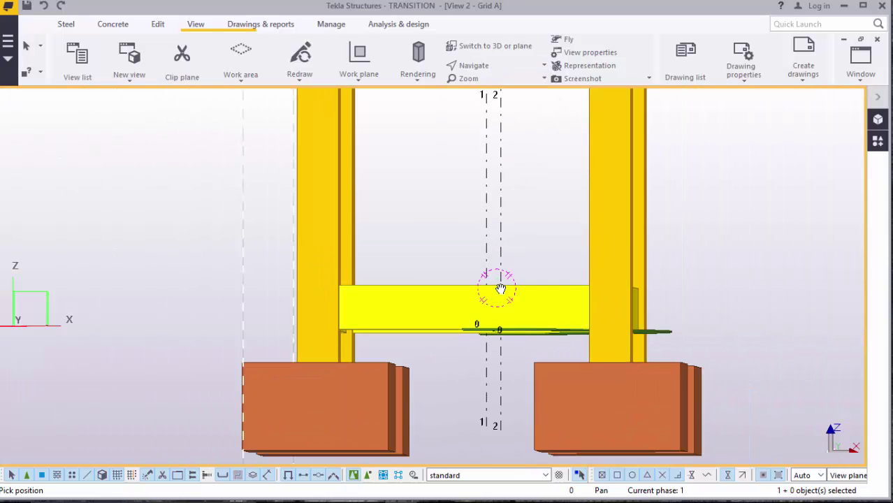
ctrl+middle_drag(506, 289, 610, 409)
scroll(482, 308, up, 5)
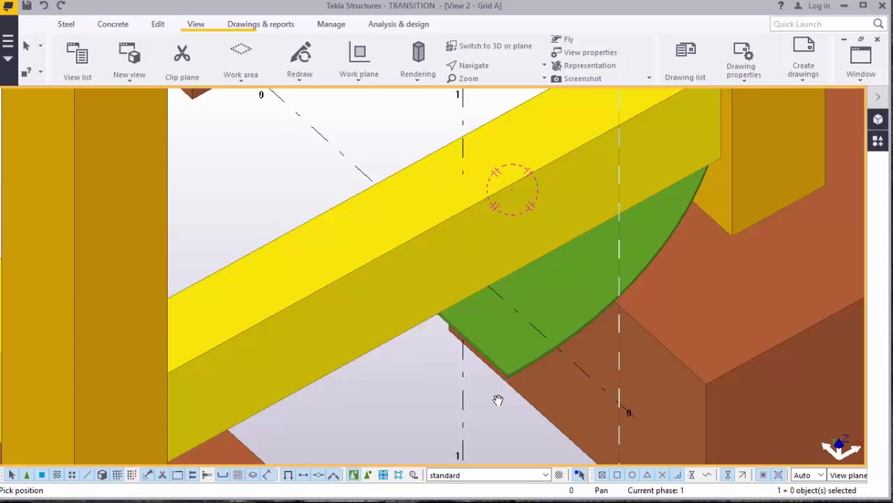
scroll(497, 400, up, 2)
right_click(405, 388)
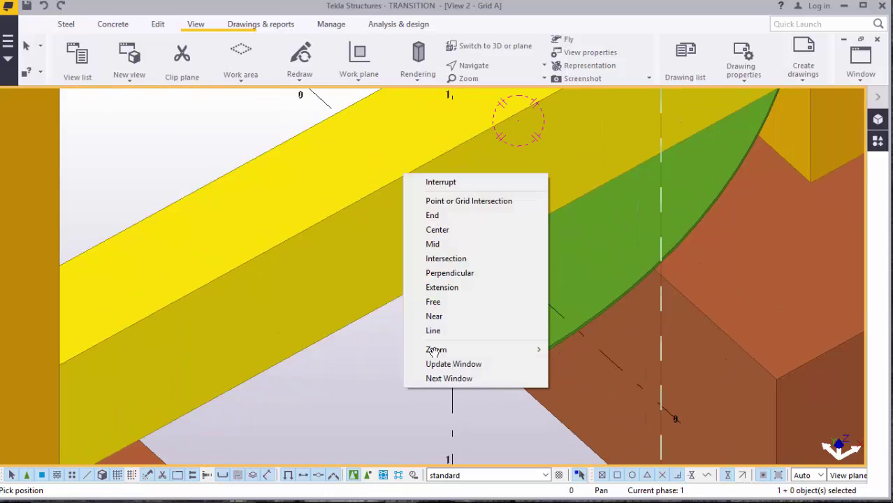
click(458, 182)
right_click(390, 388)
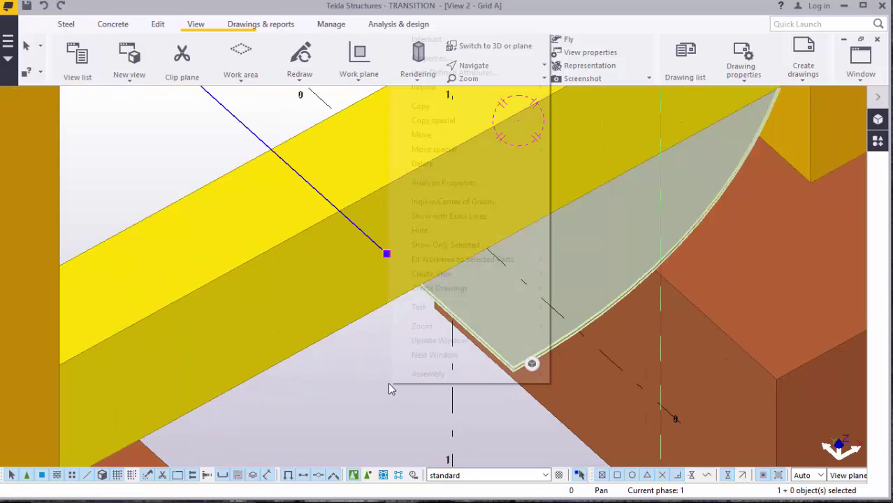
click(459, 105)
scroll(524, 402, up, 2)
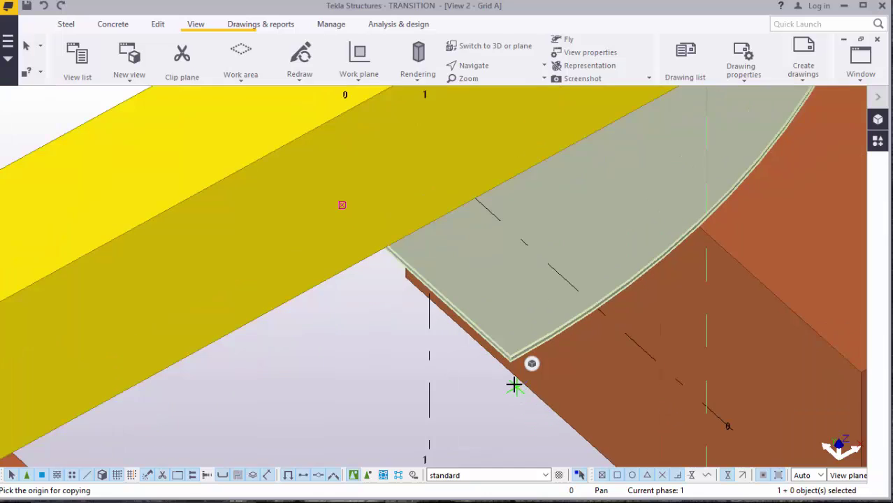
scroll(513, 384, down, 5)
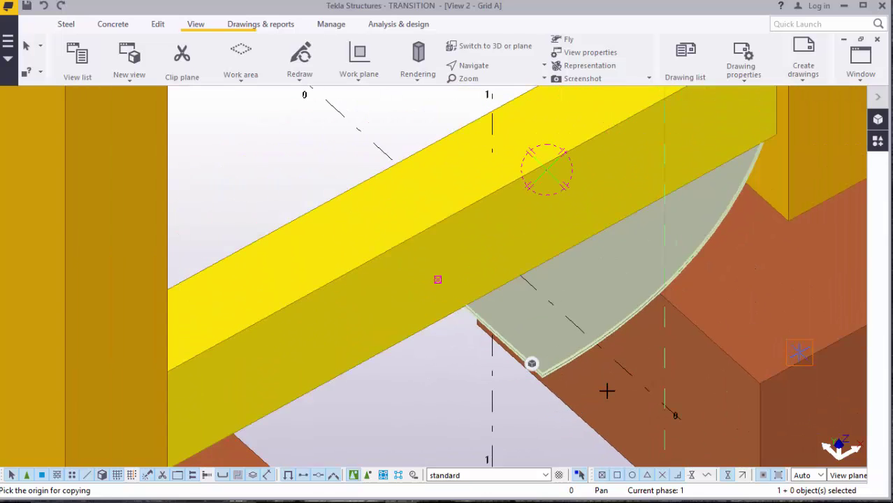
scroll(607, 391, down, 4)
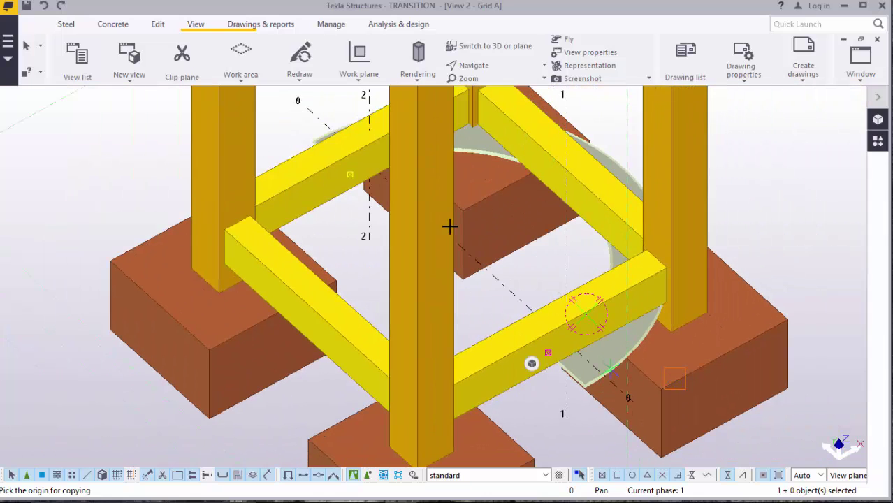
right_click(598, 136)
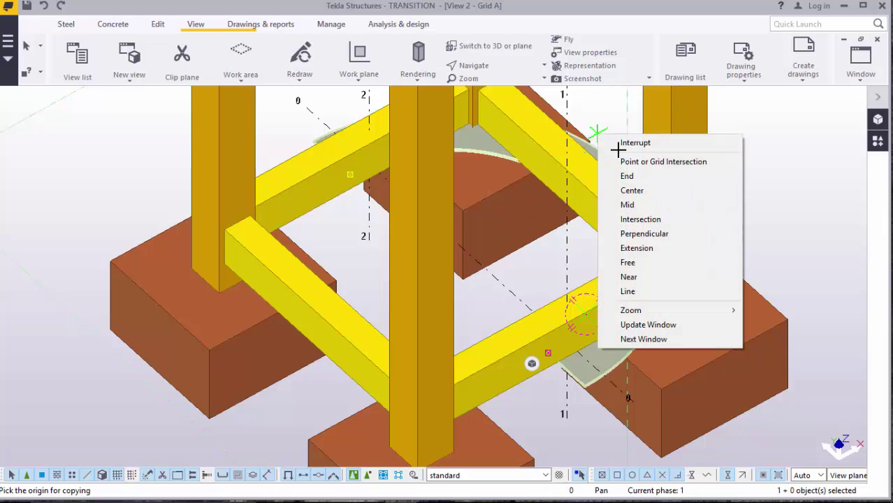
click(620, 145)
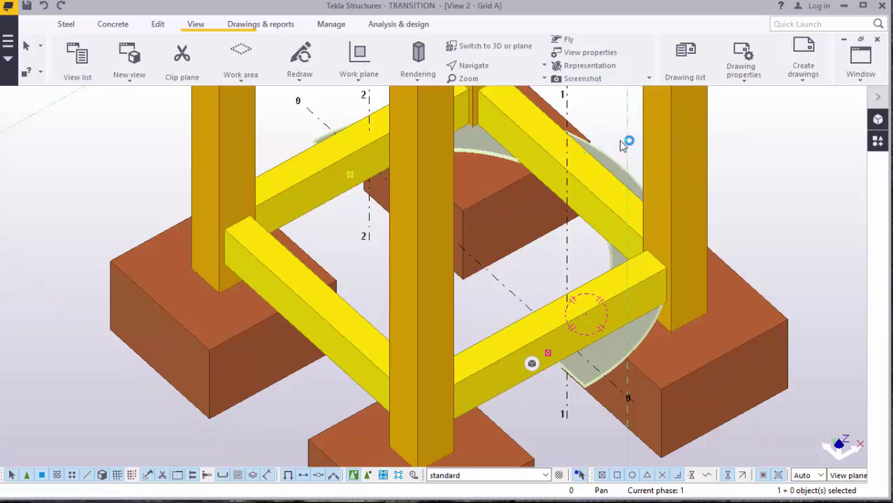
Show the parts transparently and start copying the level 0 curved beam, with its inner end corner as the copy origin
key(ctrl+5)
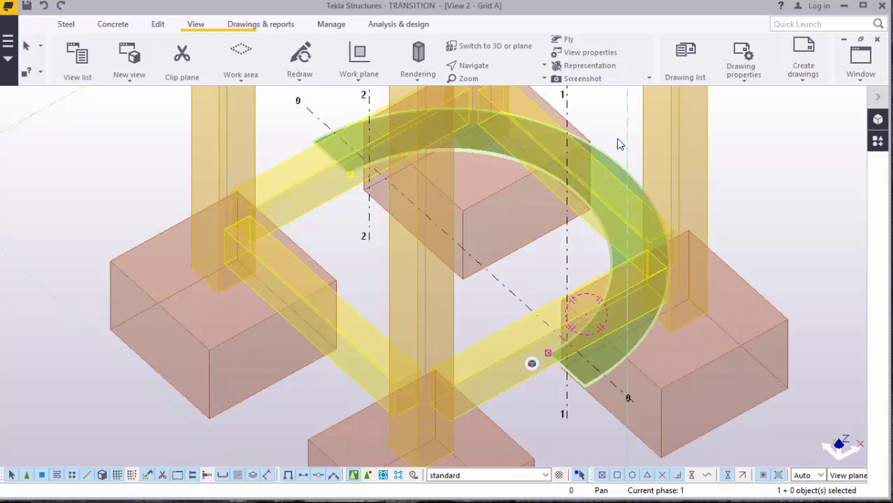
scroll(541, 390, up, 6)
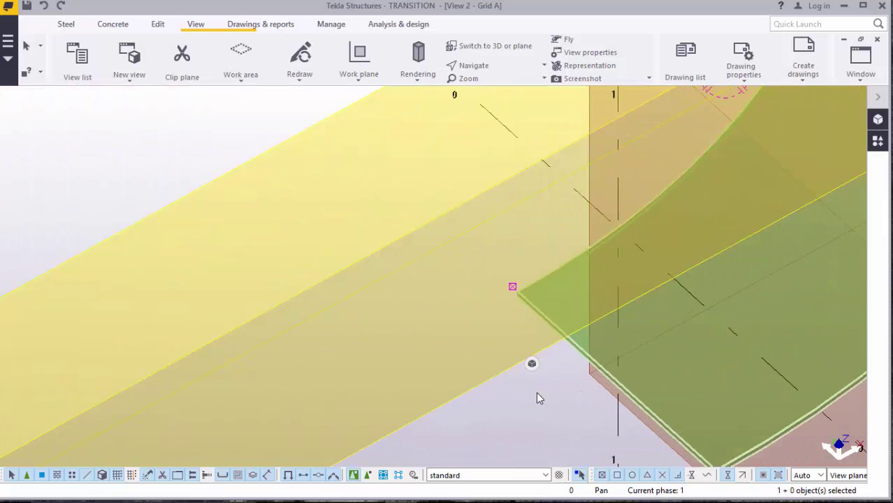
right_click(536, 398)
click(606, 119)
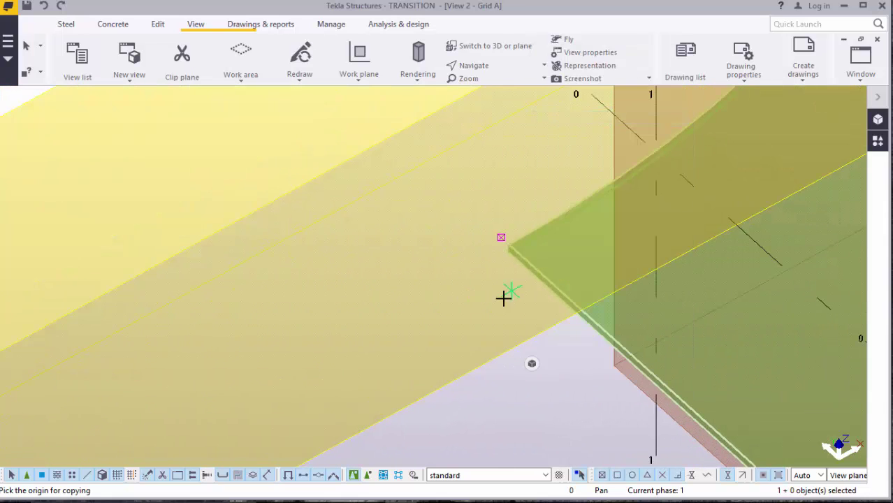
scroll(513, 239, up, 5)
scroll(514, 201, up, 1)
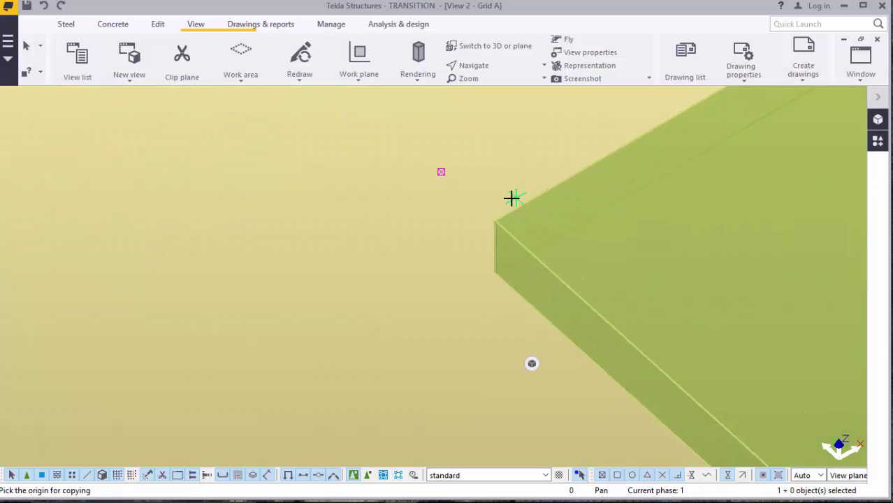
scroll(522, 326, down, 8)
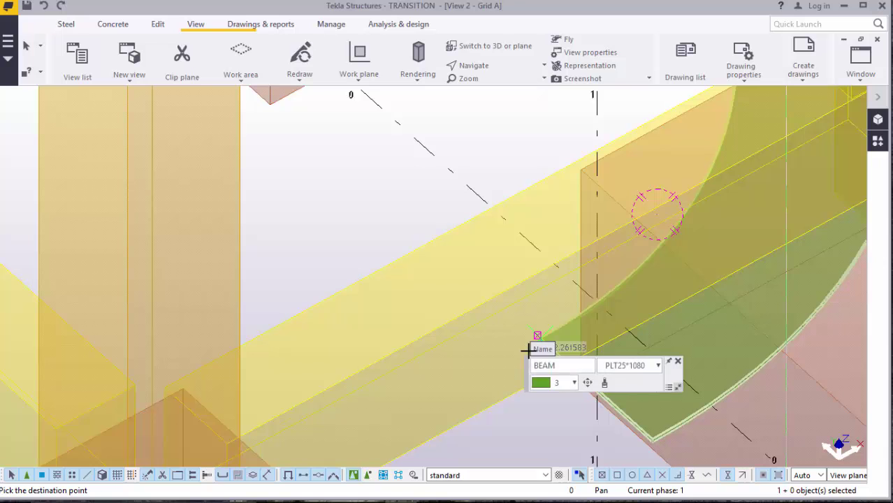
Place the curved beam's copy at the matching point on the cylindrical shell's top rim, and restore the opaque part display
scroll(543, 343, down, 6)
scroll(579, 355, down, 6)
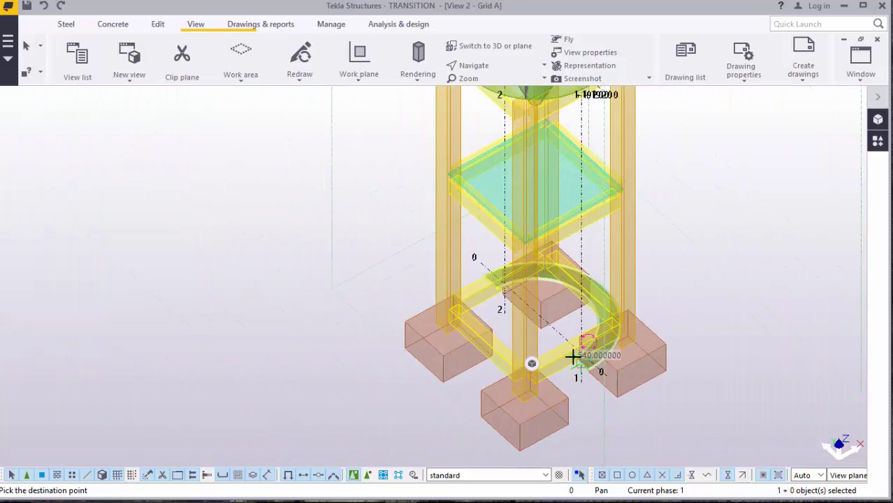
scroll(573, 116, up, 3)
scroll(573, 116, up, 6)
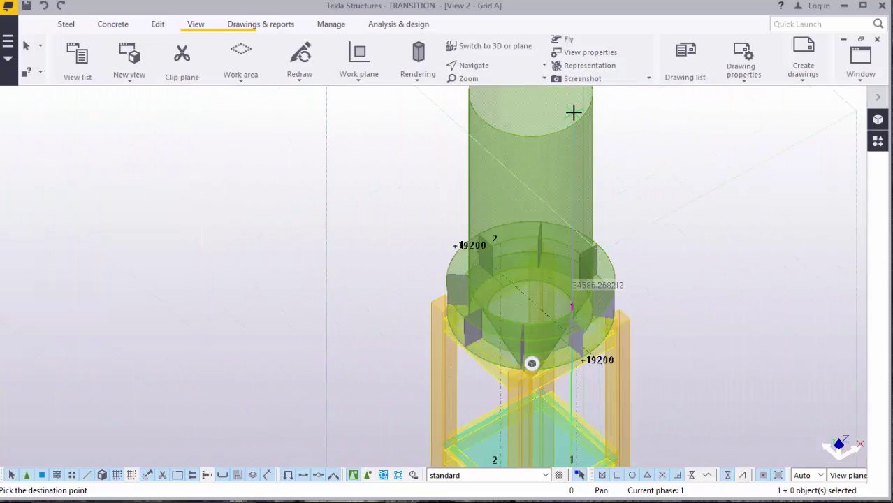
scroll(562, 142, up, 2)
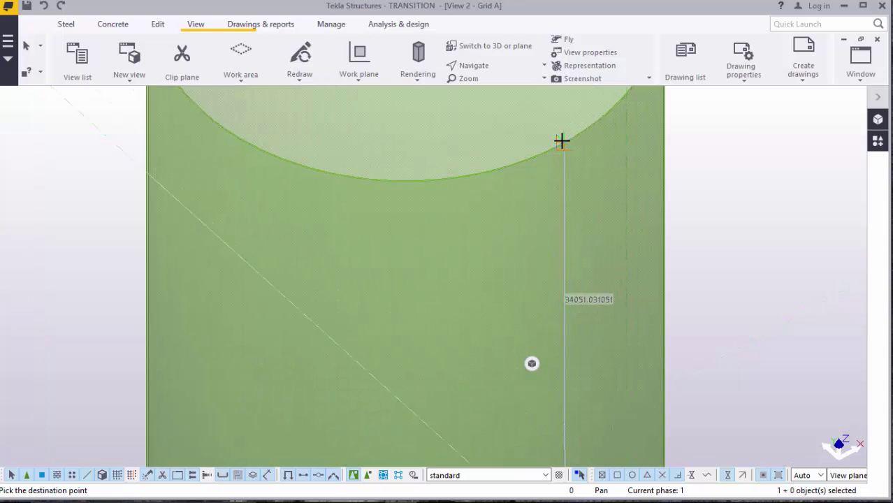
scroll(562, 142, up, 5)
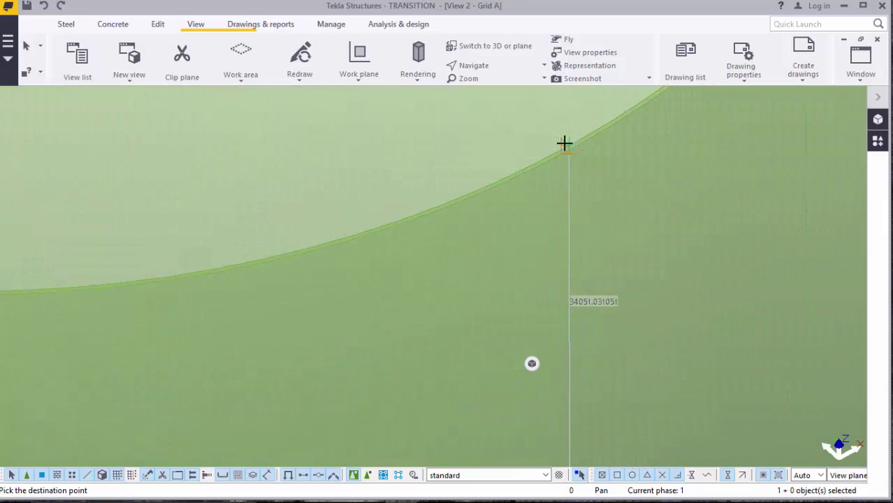
scroll(567, 150, up, 1)
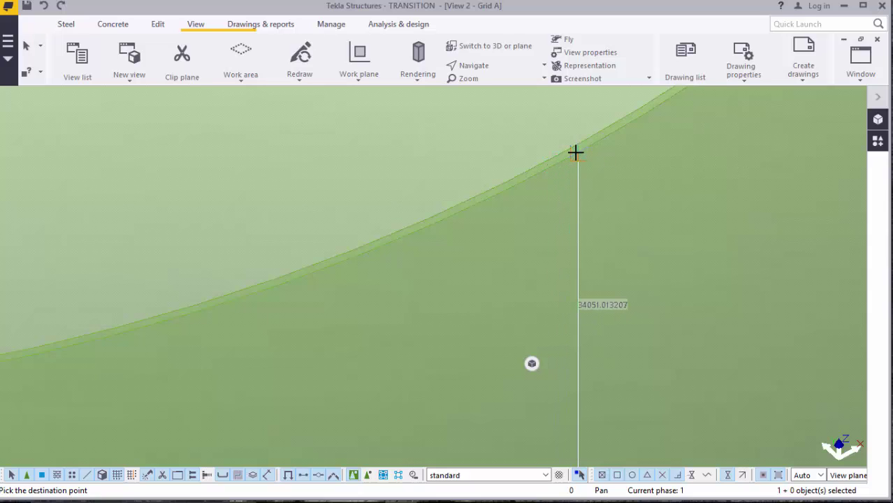
scroll(557, 210, down, 3)
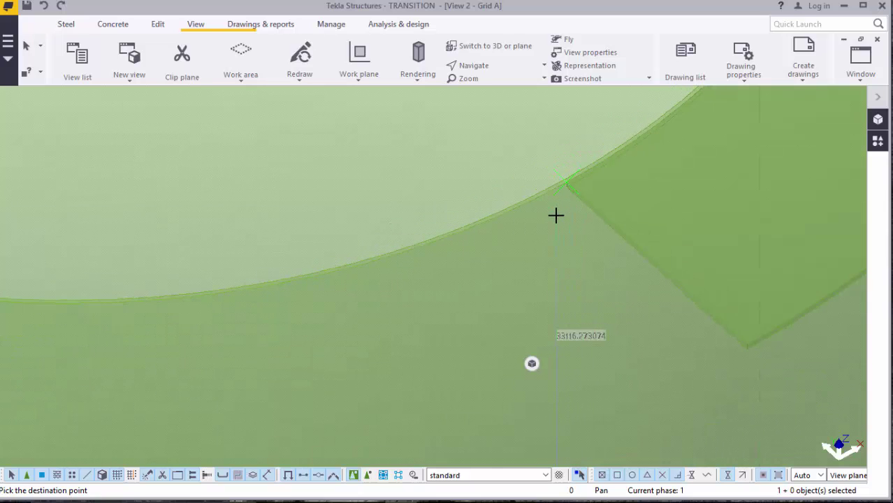
scroll(561, 226, down, 5)
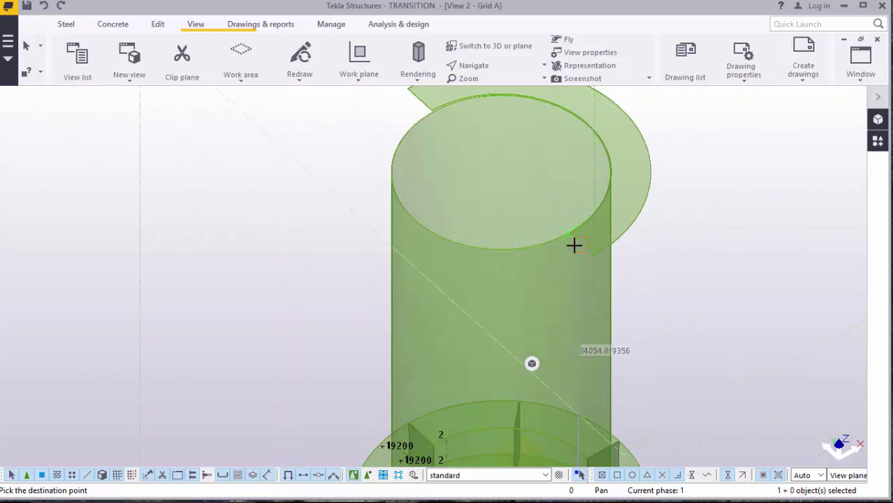
right_click(671, 105)
click(696, 114)
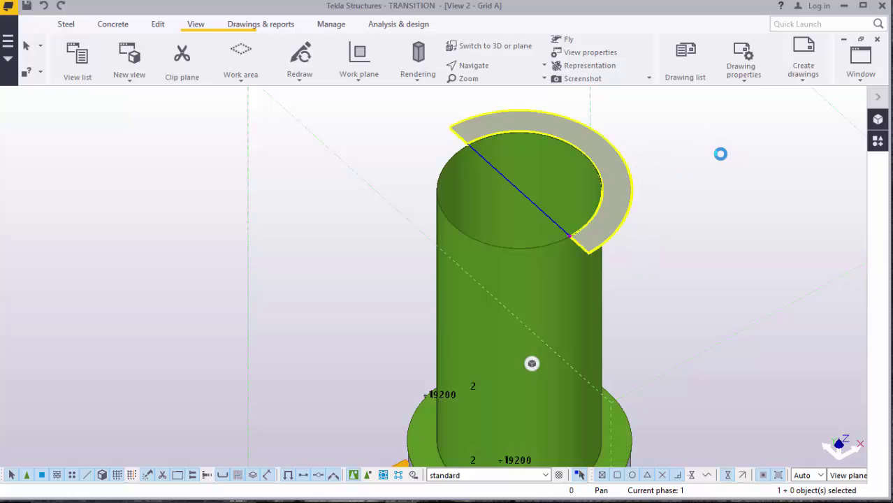
Start a mirrored copy of the half ring on the shell's top rim, placing the mirror line's first point at the far end's outer corner
right_click(694, 155)
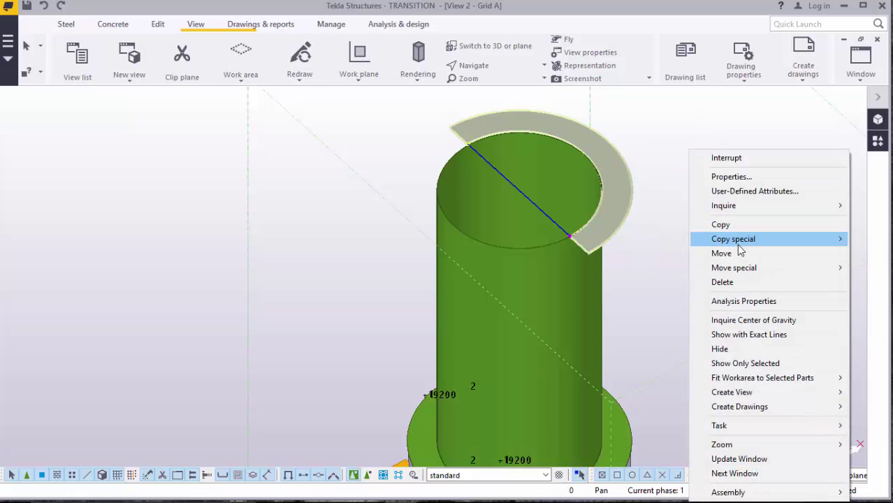
mouse_move(743, 249)
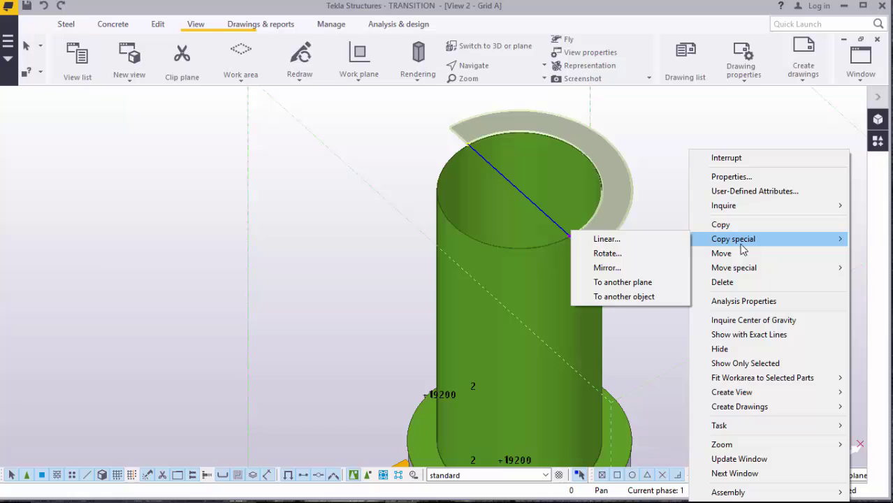
click(621, 269)
scroll(462, 126, up, 3)
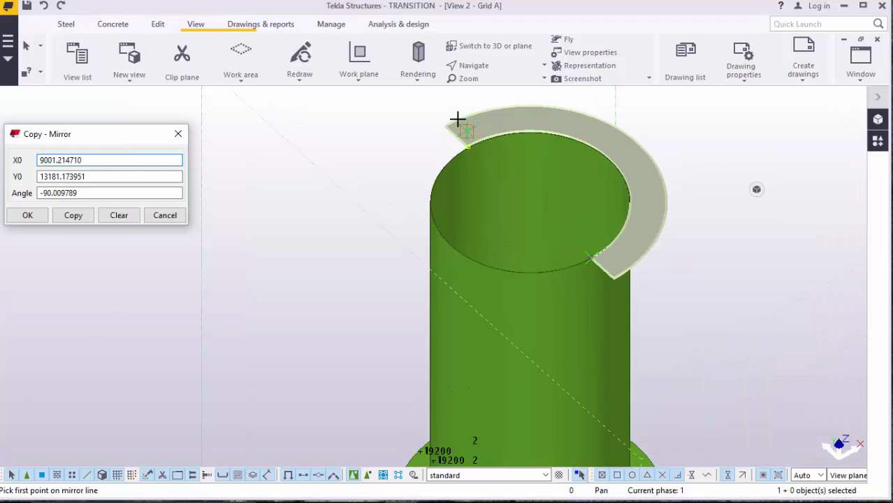
scroll(425, 113, up, 4)
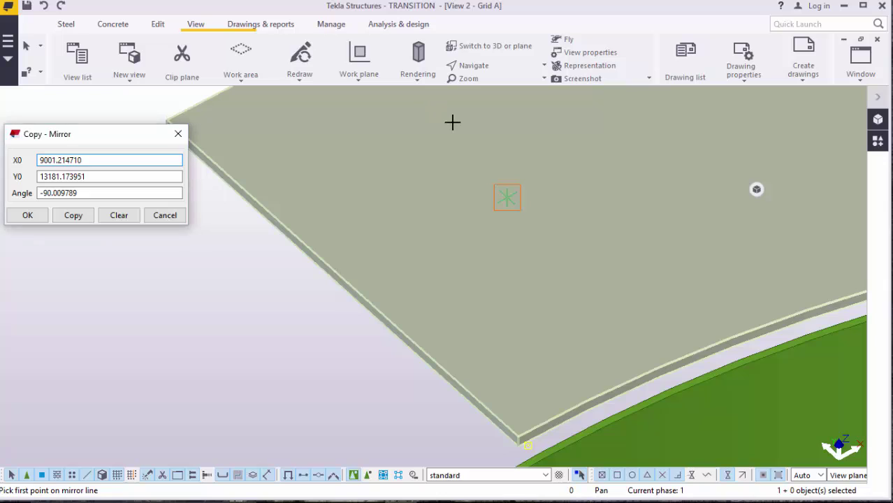
scroll(474, 133, up, 3)
scroll(477, 133, down, 1)
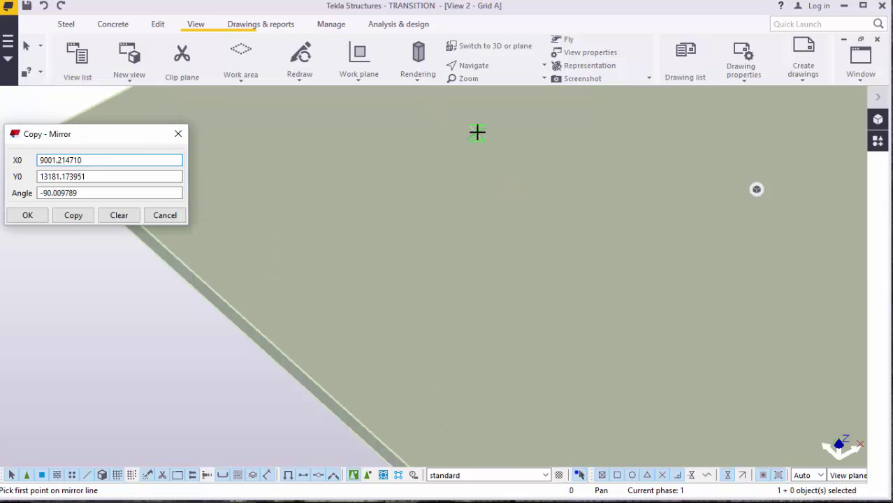
scroll(476, 133, up, 1)
scroll(477, 133, down, 2)
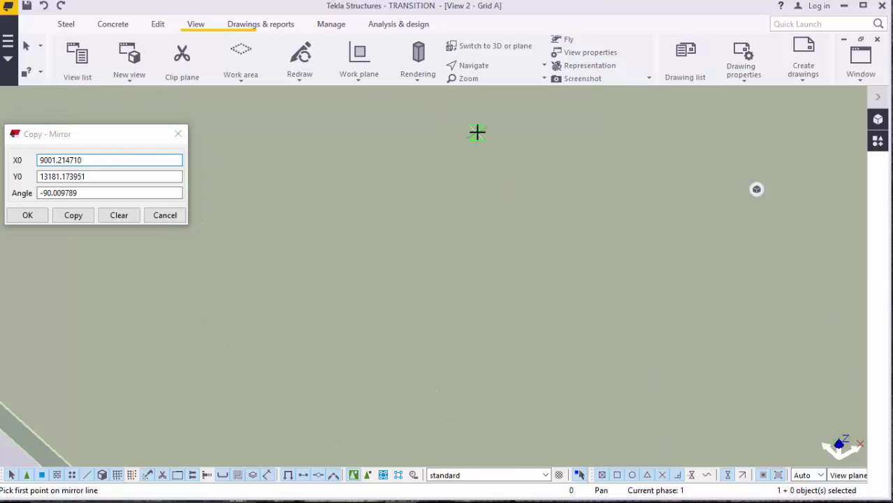
scroll(374, 140, up, 1)
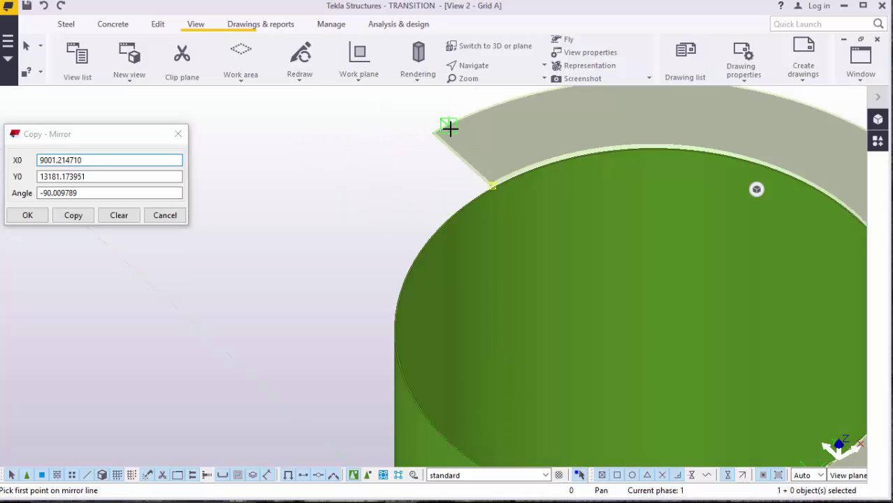
scroll(449, 128, up, 1)
scroll(442, 129, up, 2)
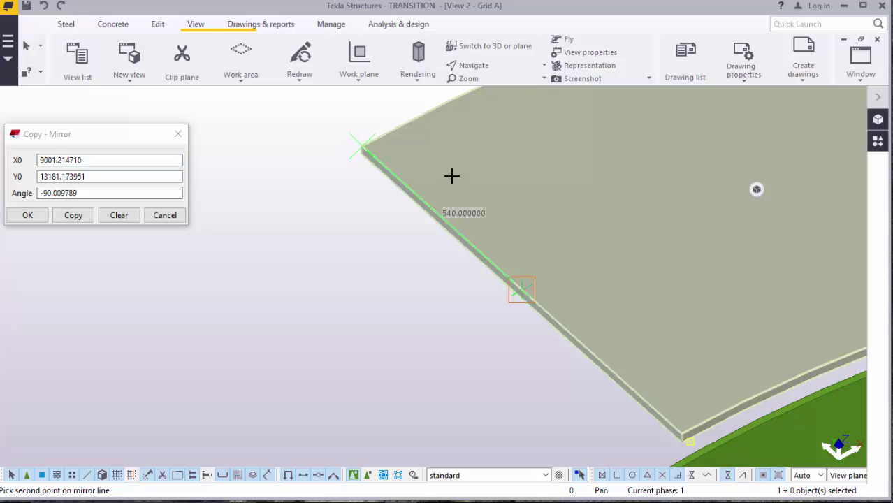
Finish the mirror line at the outer corner of the half ring's opposite end and create the mirrored copy, completing the ring
scroll(451, 171, down, 5)
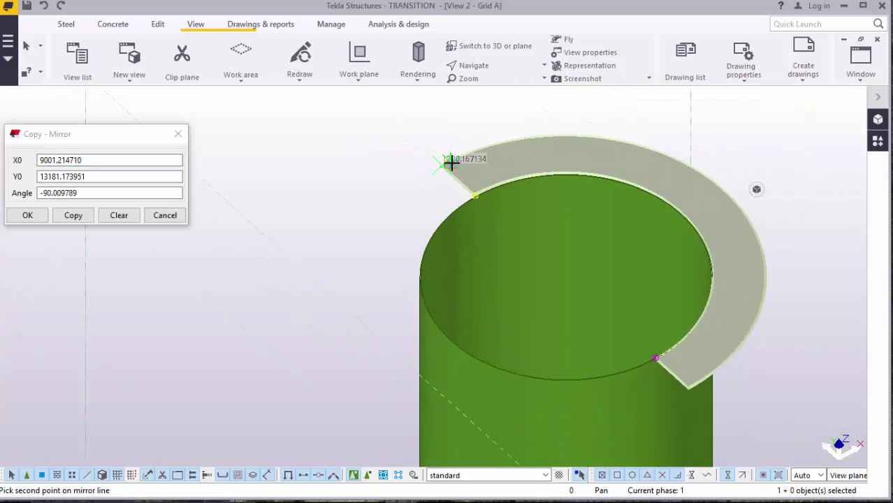
scroll(649, 347, up, 5)
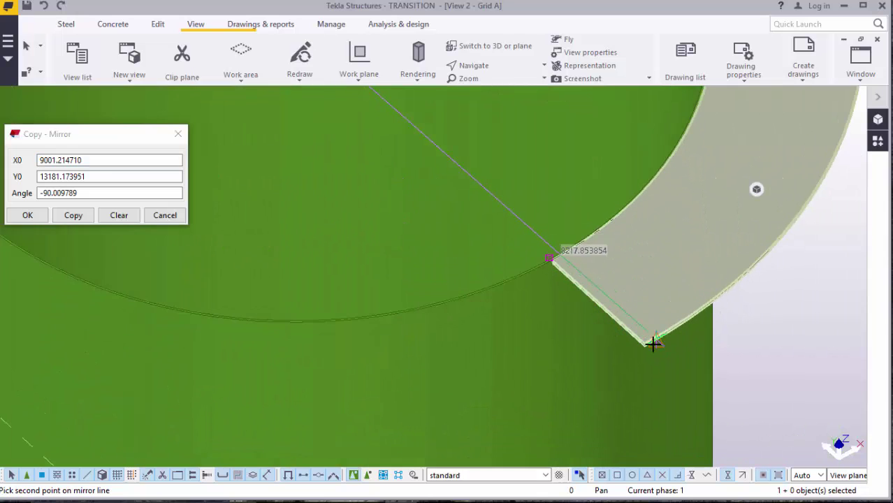
scroll(650, 344, up, 4)
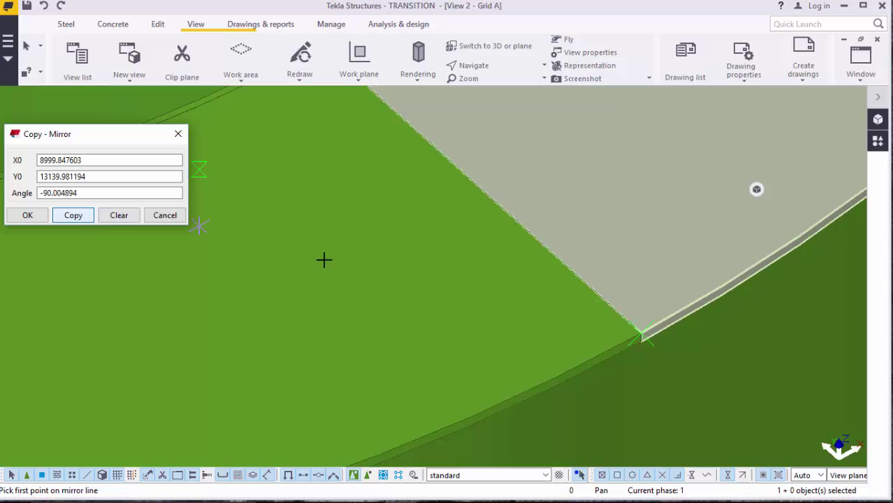
scroll(488, 259, down, 4)
scroll(518, 257, down, 6)
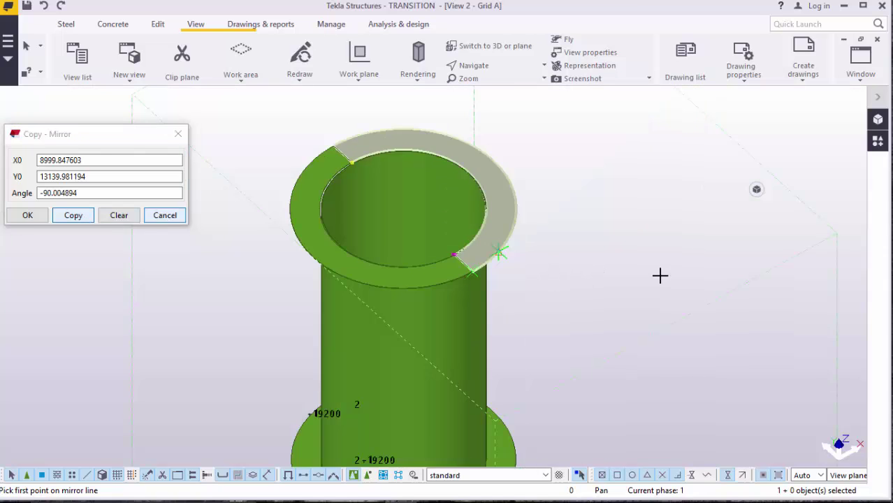
right_click(664, 279)
click(691, 285)
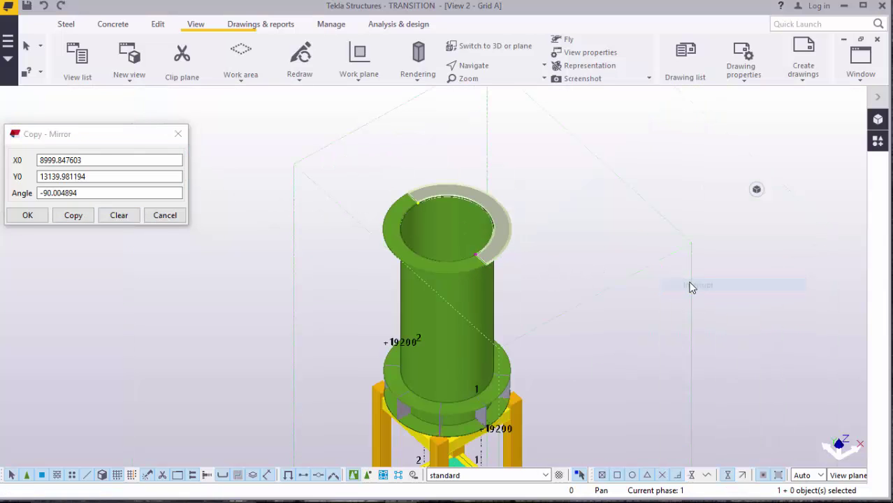
Close the mirror copy settings and orbit the model to examine the top-rim ring and the stiffened lower rings
click(28, 216)
scroll(546, 227, up, 5)
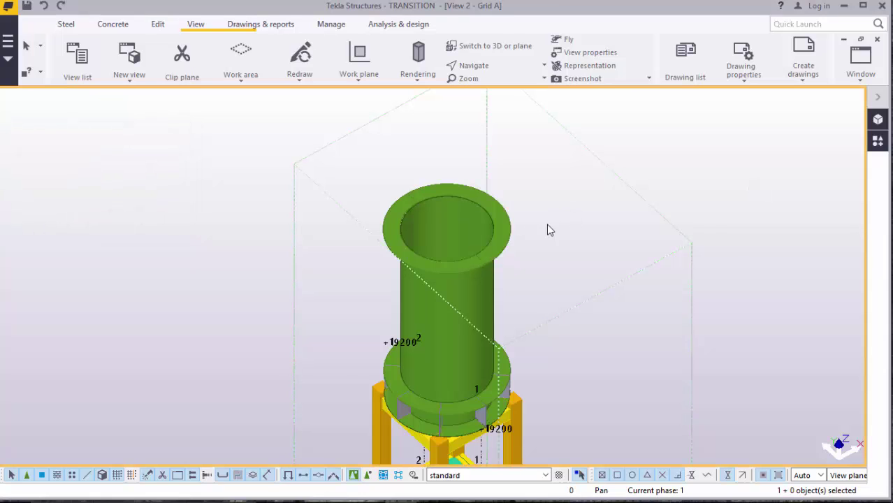
scroll(456, 146, down, 4)
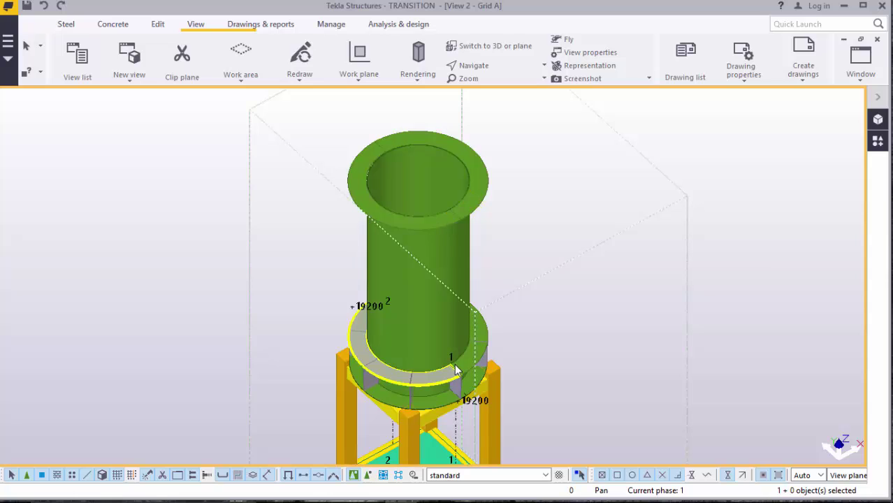
scroll(444, 207, up, 3)
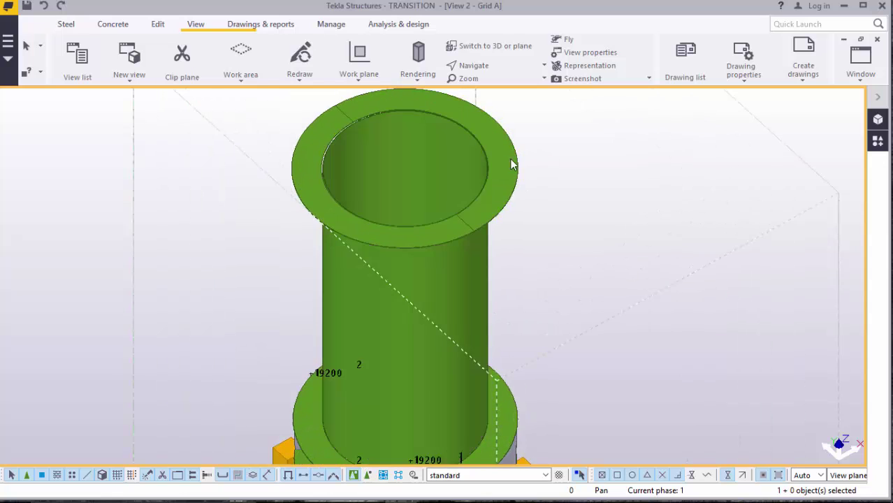
scroll(445, 199, down, 2)
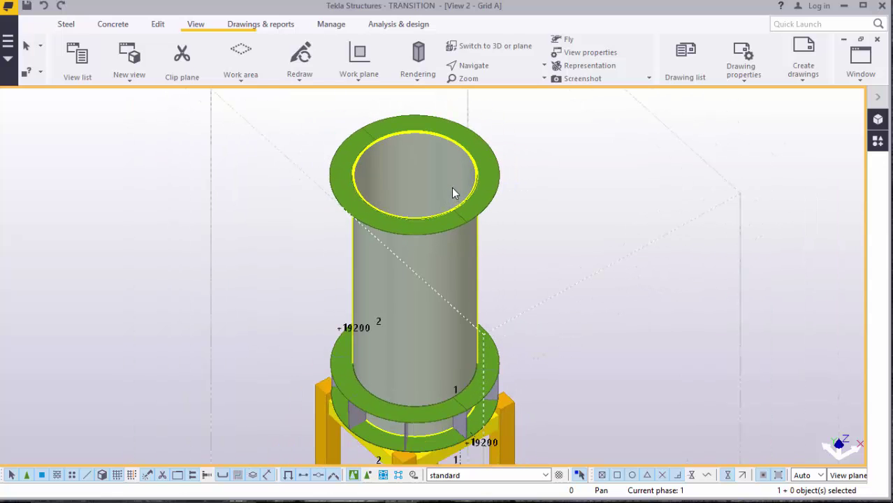
scroll(452, 189, down, 1)
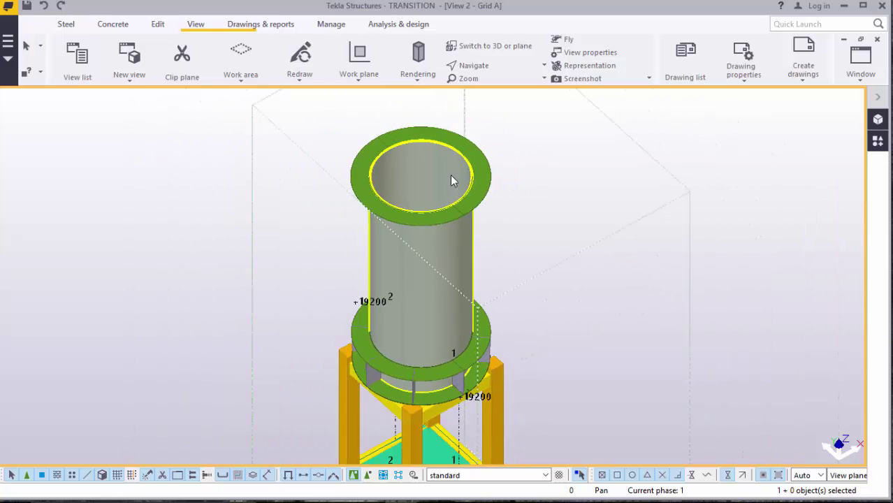
click(485, 72)
click(509, 87)
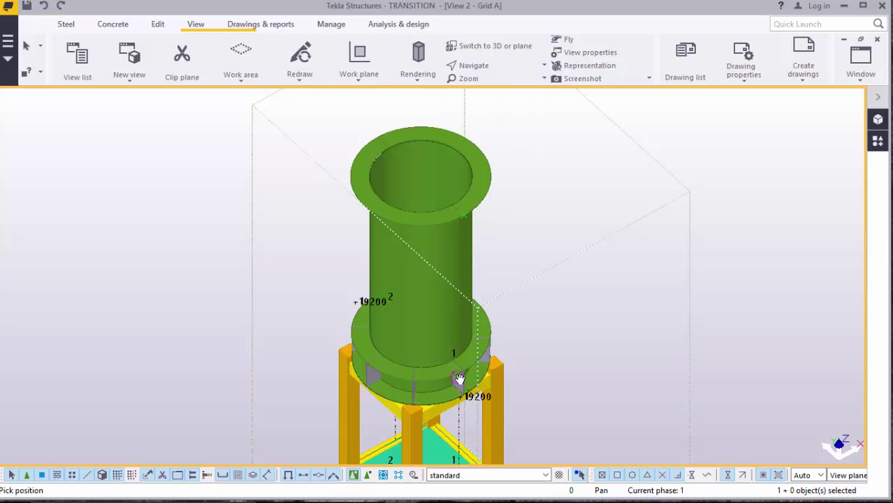
drag(458, 348, 392, 183)
scroll(386, 304, up, 5)
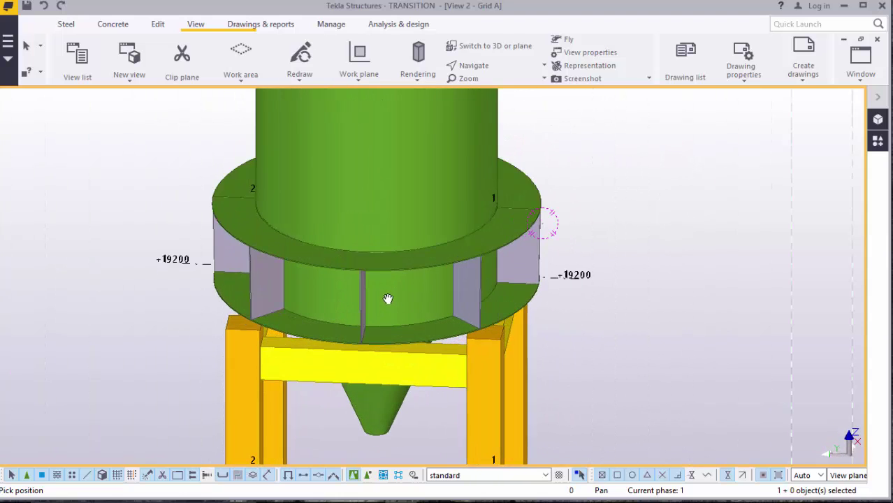
drag(425, 243, 491, 120)
scroll(423, 255, down, 3)
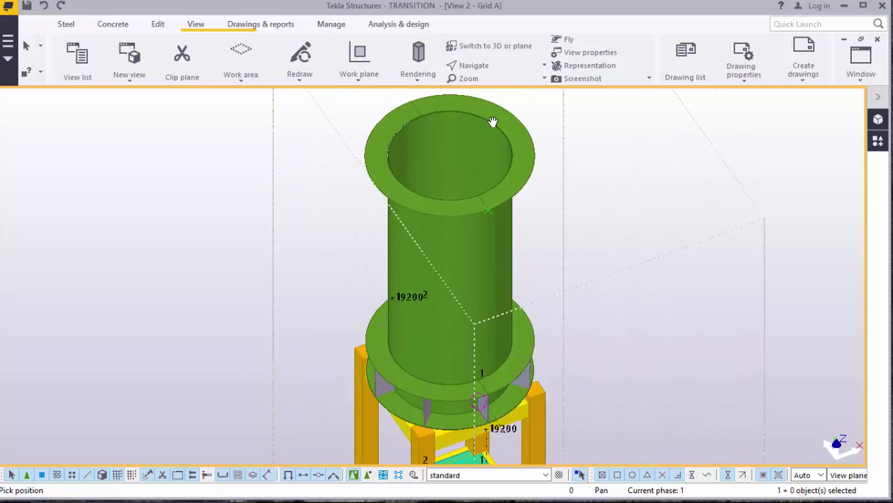
right_click(598, 156)
click(622, 165)
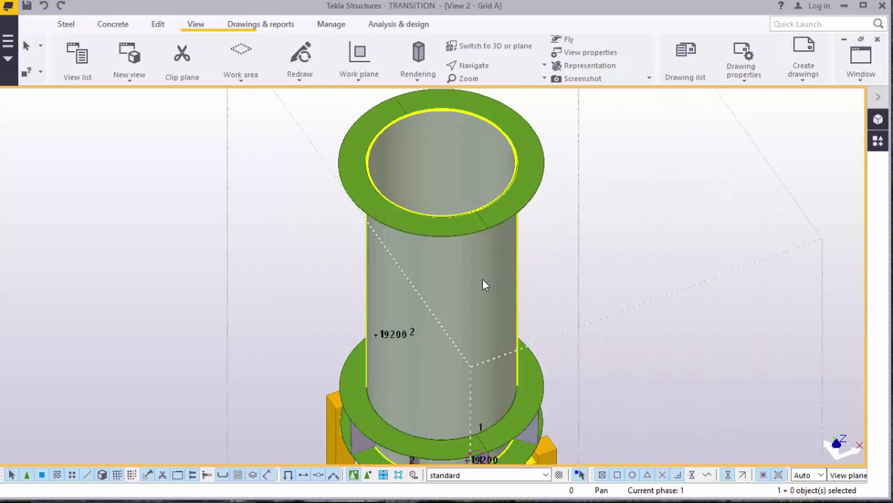
Delete both half-ring beams from the cylindrical shell's top rim
scroll(491, 295, down, 3)
scroll(510, 242, up, 5)
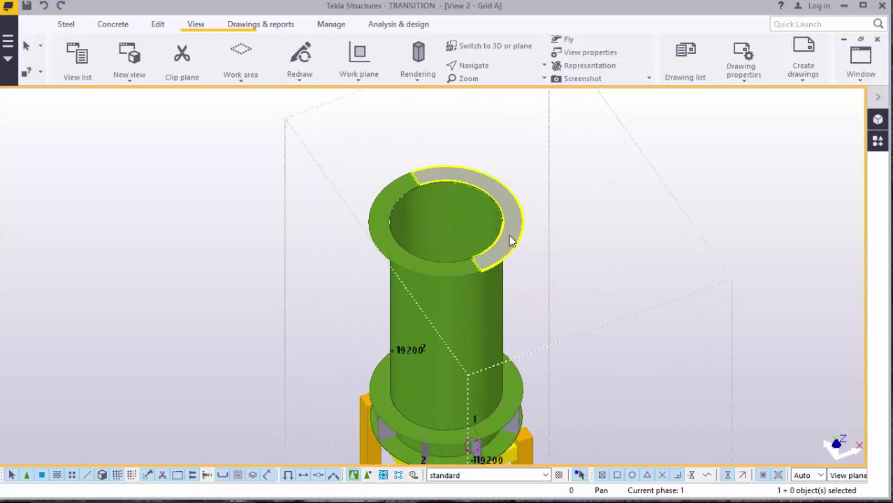
scroll(509, 233, up, 2)
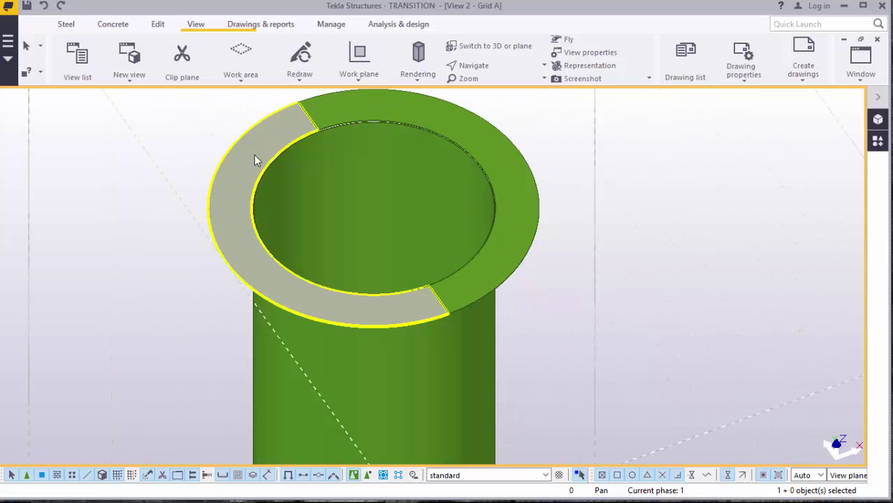
click(254, 154)
click(508, 155)
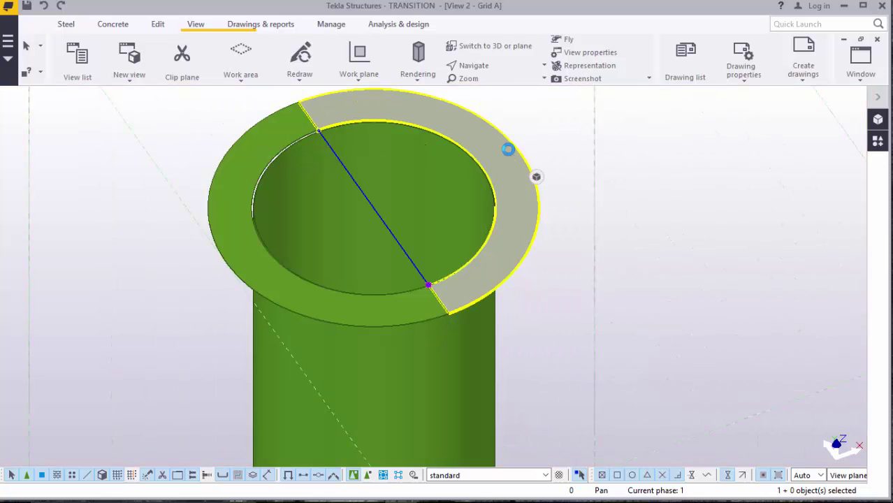
right_click(510, 153)
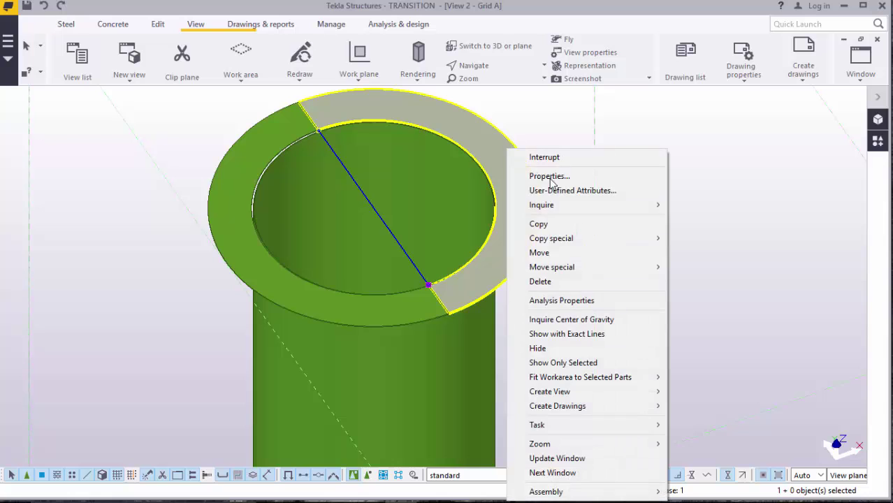
click(557, 286)
click(229, 151)
right_click(544, 143)
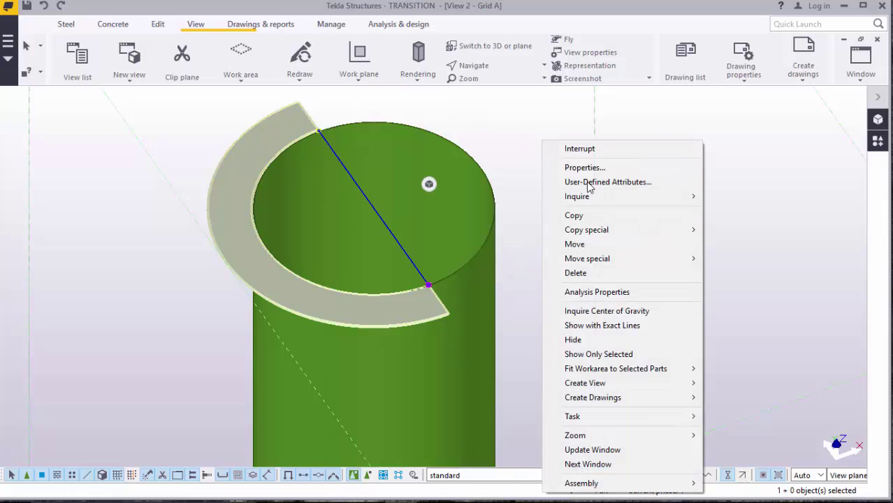
click(595, 278)
Examine the vertical stiffener plates between the two lower rings at the shell's base from above and from the side
scroll(489, 184, down, 4)
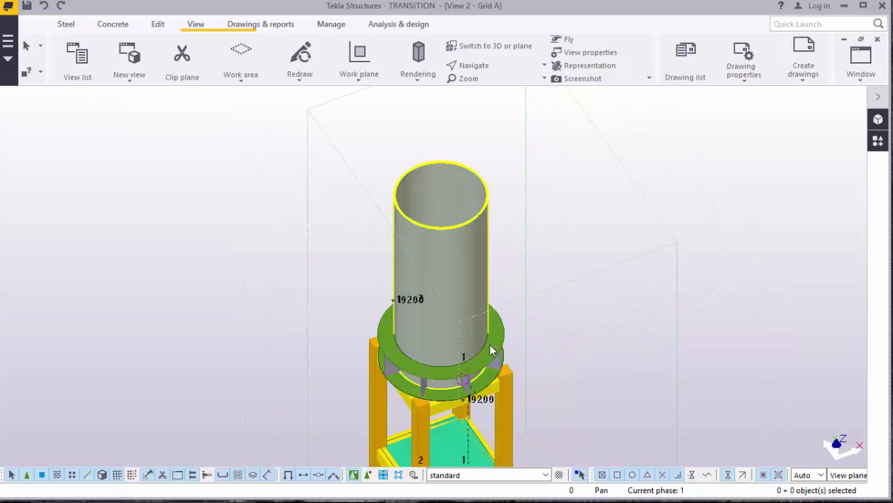
middle_drag(488, 344, 466, 376)
scroll(466, 375, up, 1)
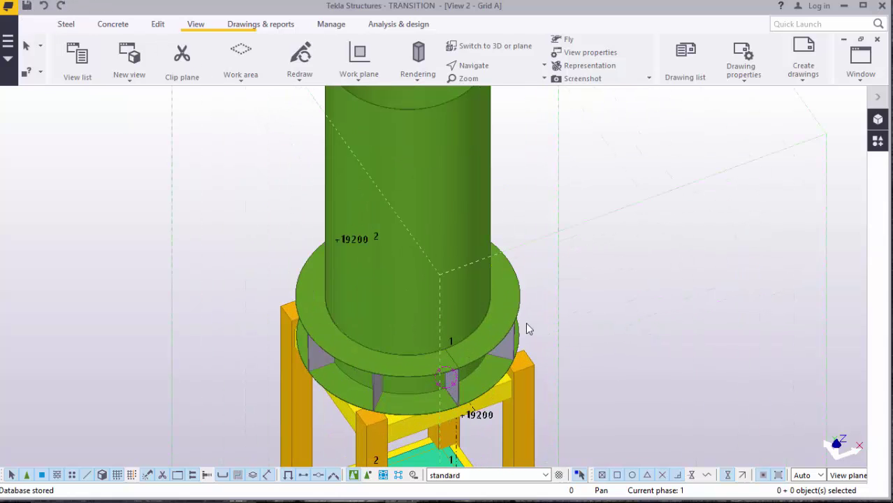
scroll(397, 290, down, 2)
scroll(437, 329, up, 2)
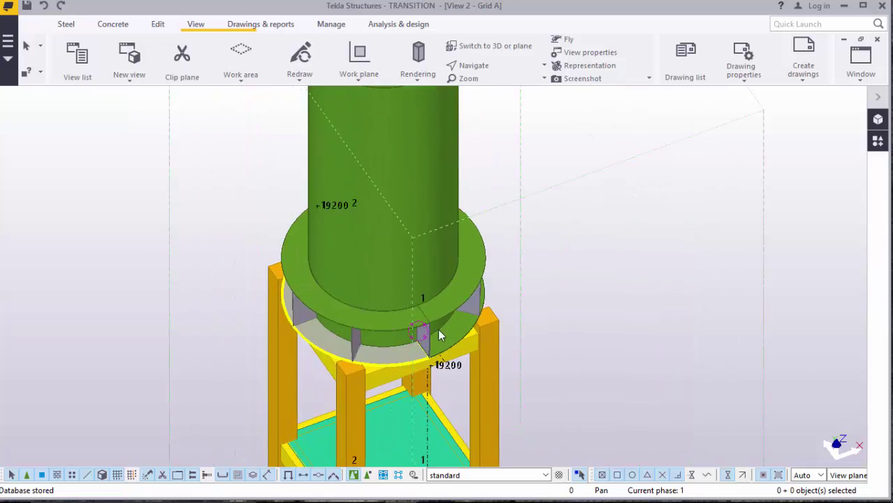
click(485, 69)
click(500, 86)
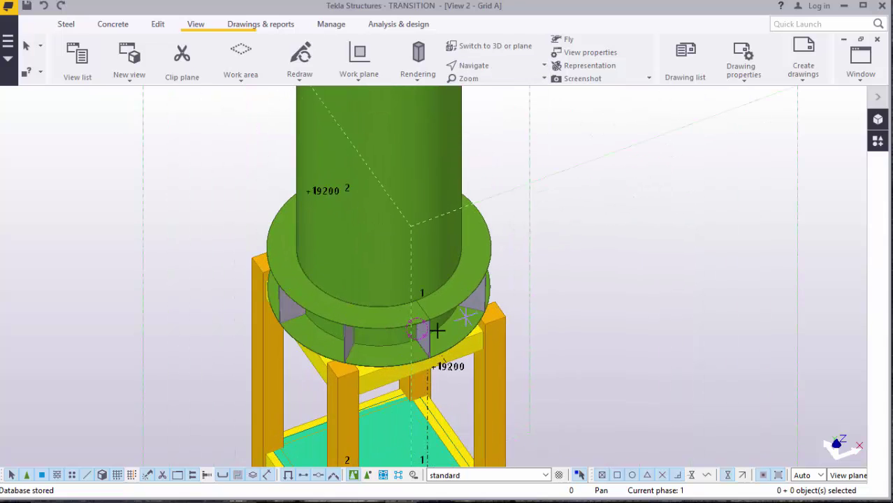
drag(440, 330, 425, 253)
right_click(552, 183)
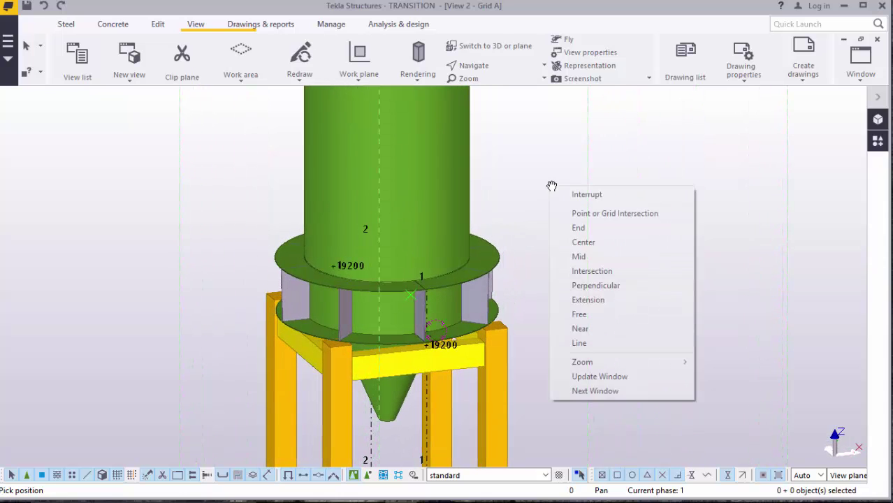
click(594, 194)
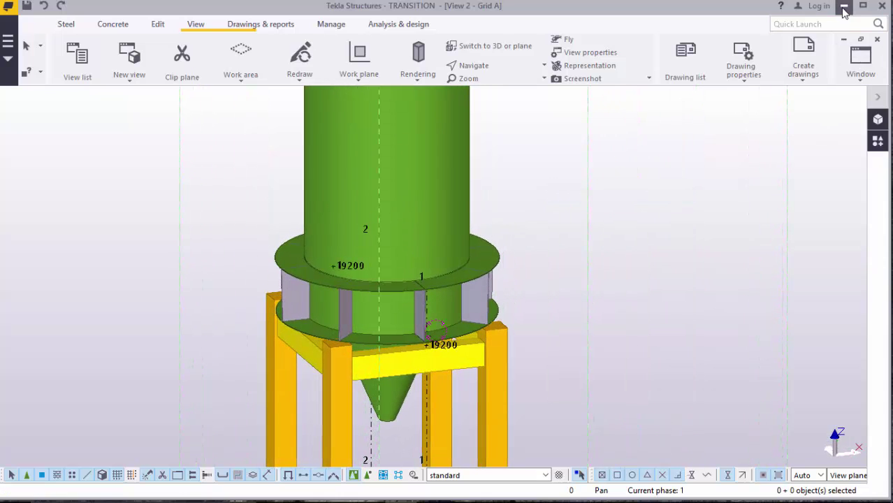